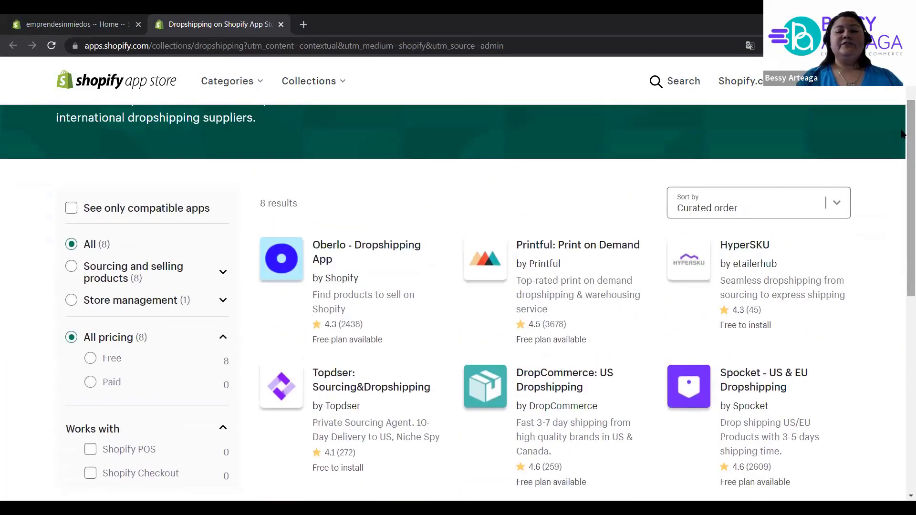
- Install the Oberlo dropshipping app on the store and open the form for creating a new Oberlo account
{"action": "left_click", "coordinate": [329, 254]}
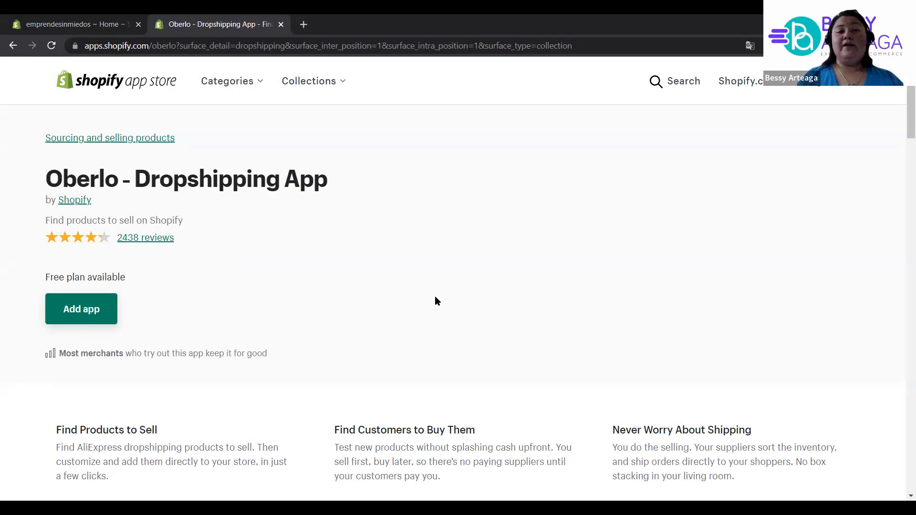
{"action": "left_click", "coordinate": [61, 314]}
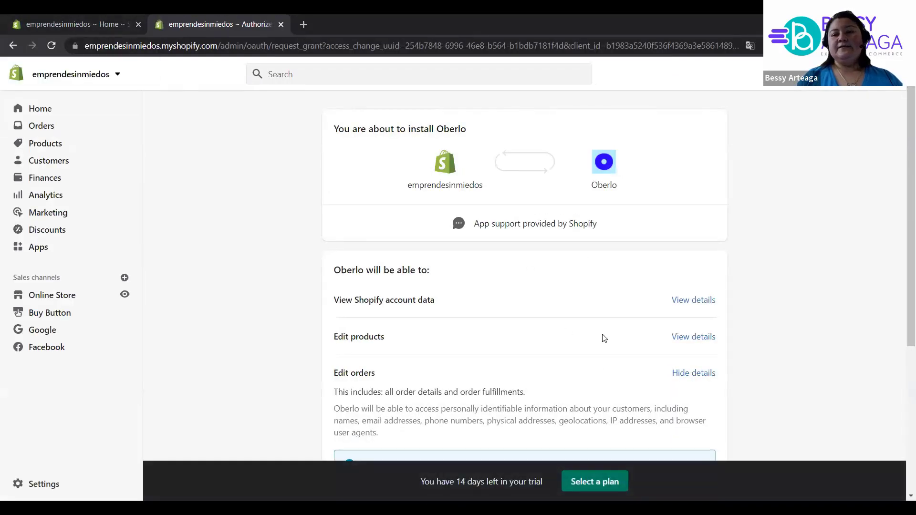
{"action": "scroll", "coordinate": [900, 304], "scroll_direction": "down", "scroll_amount": 2}
{"action": "scroll", "coordinate": [900, 307], "scroll_direction": "down", "scroll_amount": 3}
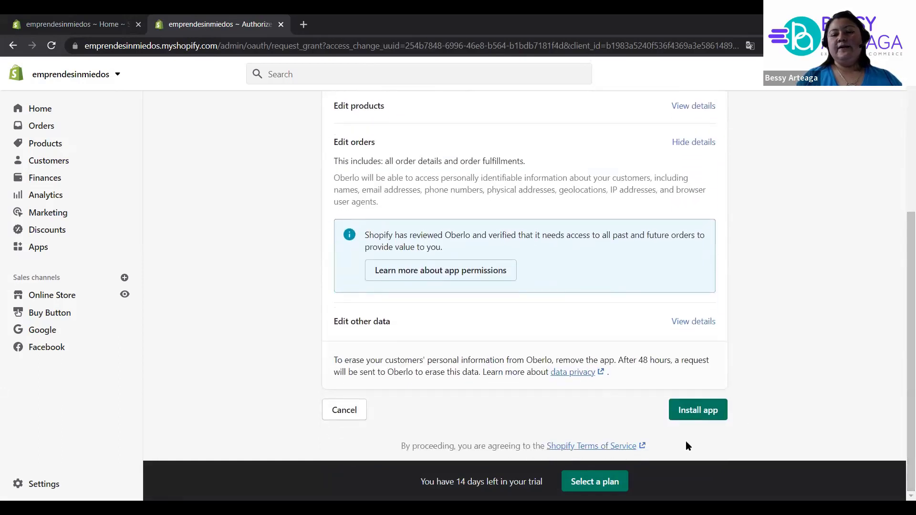
{"action": "left_click", "coordinate": [689, 420]}
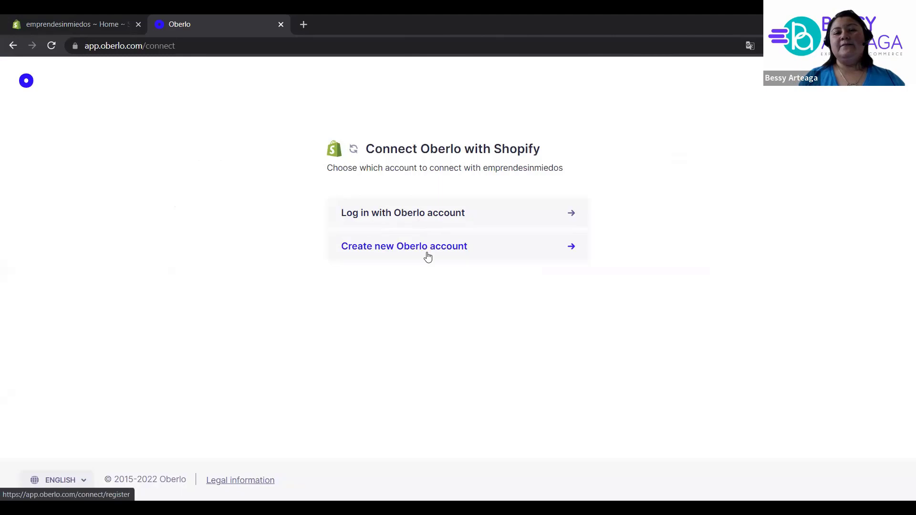
{"action": "left_click", "coordinate": [376, 247]}
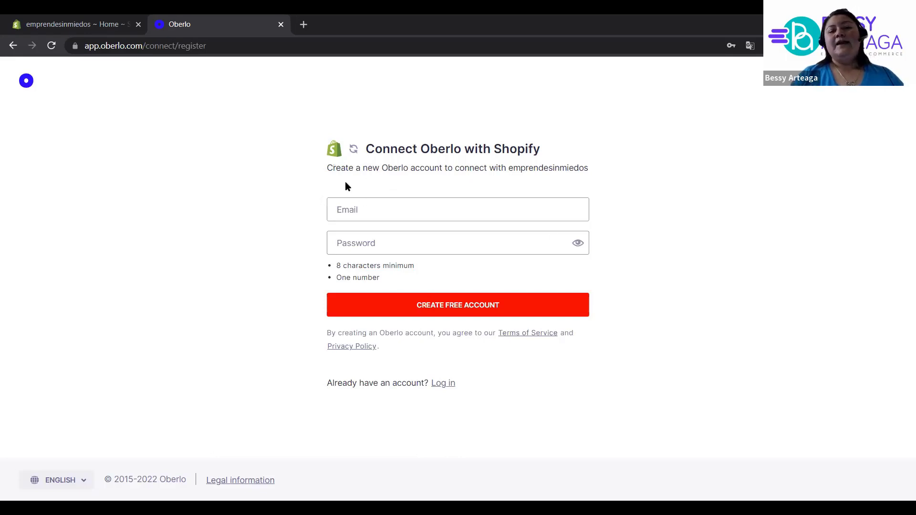
- Return to the store admin and open the Themes page through the theme customization tip
{"action": "left_click", "coordinate": [96, 25]}
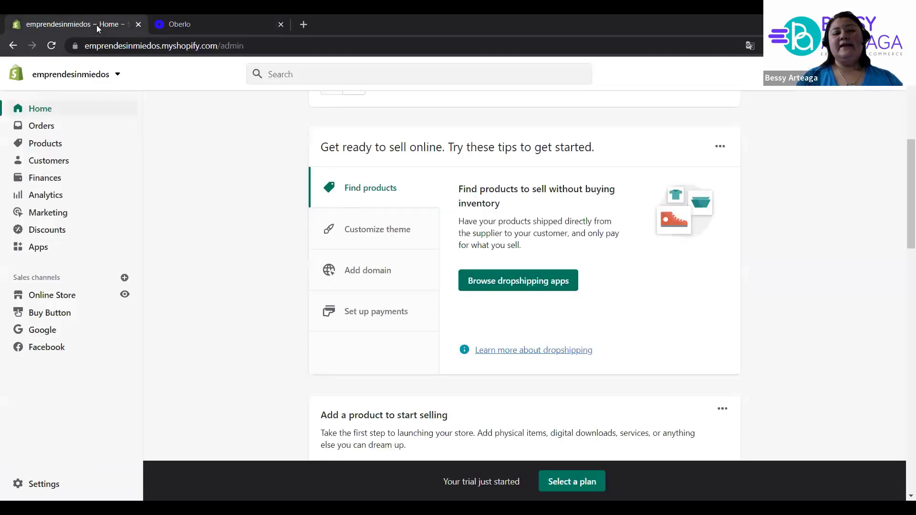
{"action": "left_click", "coordinate": [380, 244]}
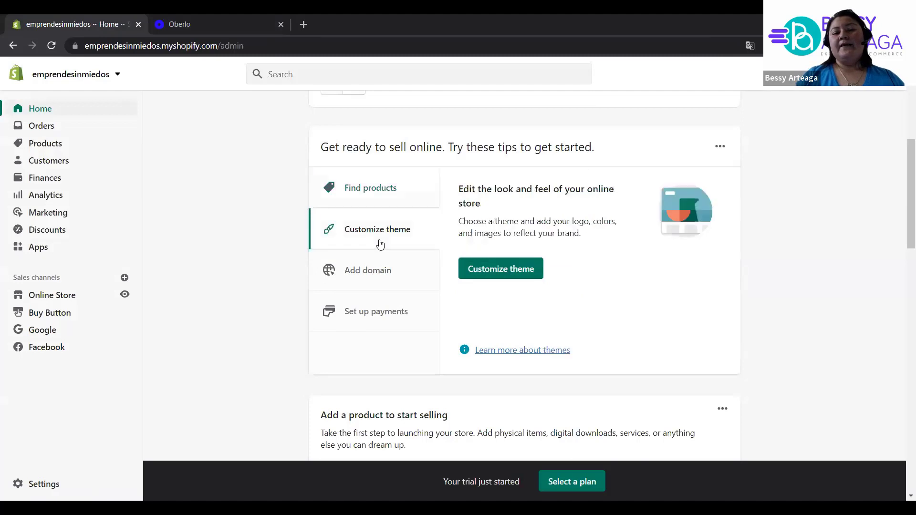
{"action": "left_click", "coordinate": [521, 276]}
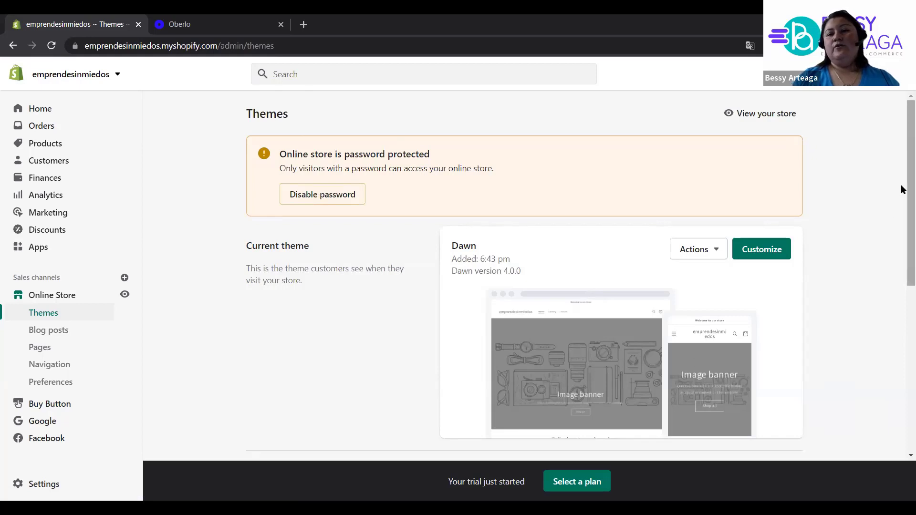
- View the actions available for the current Dawn theme and open the theme in the editor
{"action": "scroll", "coordinate": [900, 201], "scroll_direction": "down", "scroll_amount": 2}
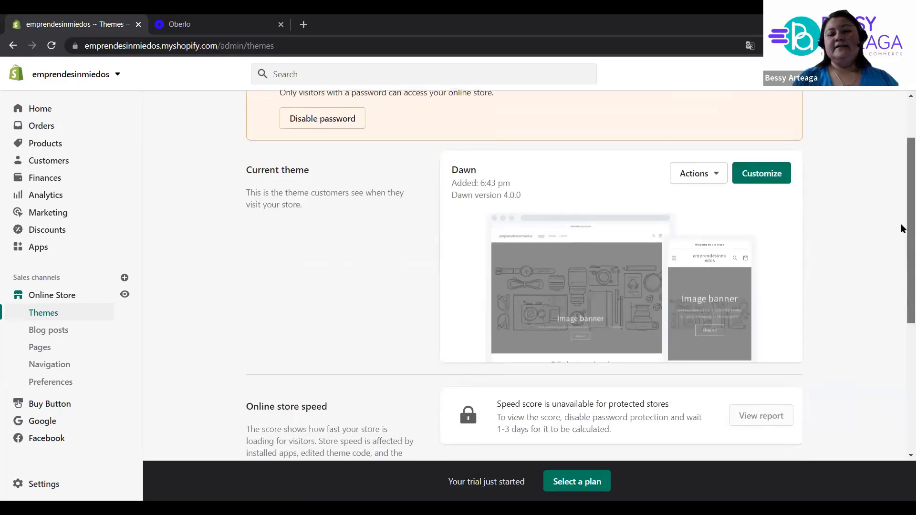
{"action": "scroll", "coordinate": [901, 243], "scroll_direction": "up", "scroll_amount": 1}
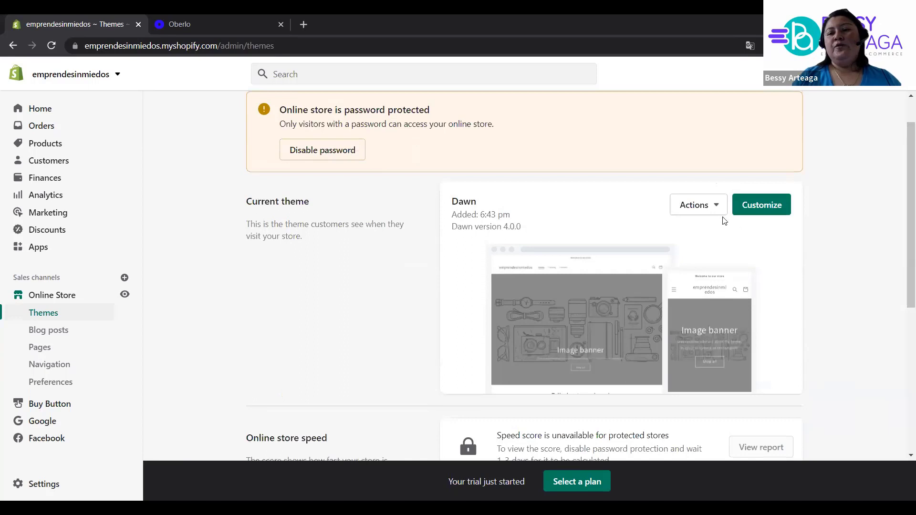
{"action": "left_click", "coordinate": [719, 208]}
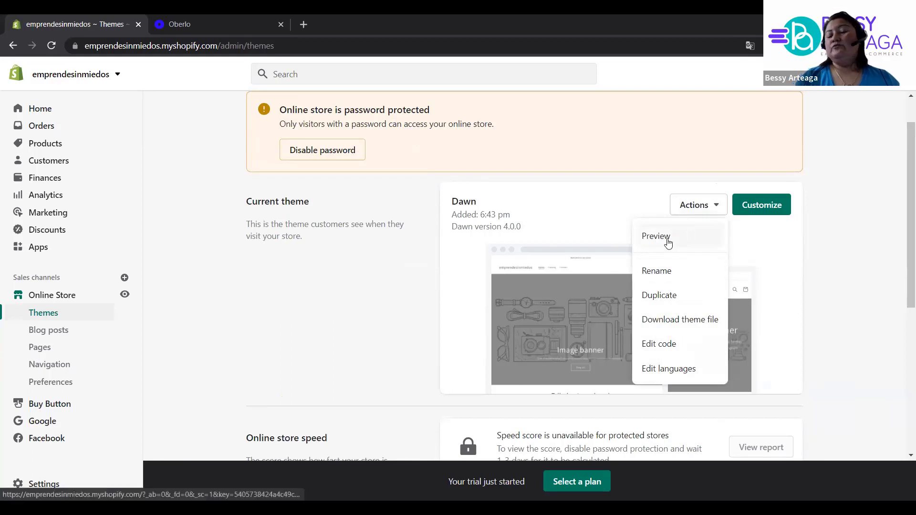
{"action": "left_click", "coordinate": [755, 215]}
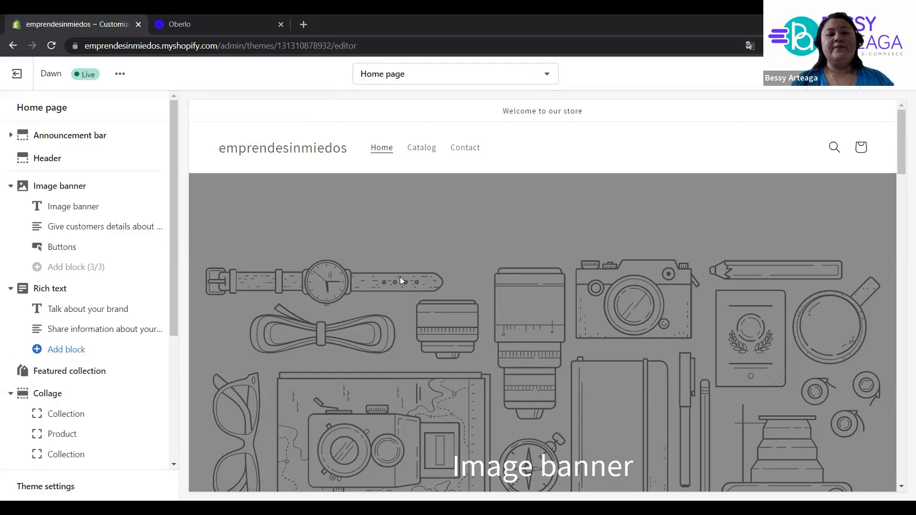
- Replace the image banner's heading text with "Prueba" on the home page
{"action": "left_click", "coordinate": [50, 210]}
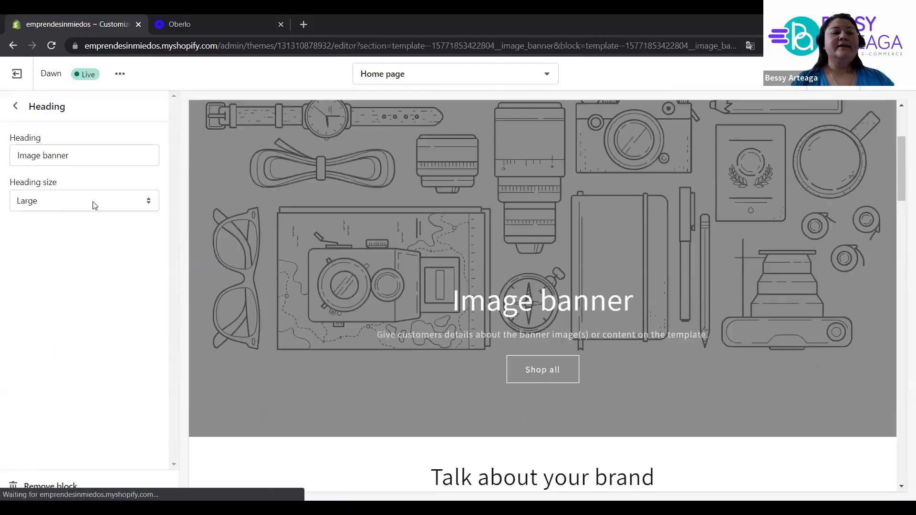
{"action": "left_click_drag", "start_coordinate": [111, 155], "coordinate": [4, 160]}
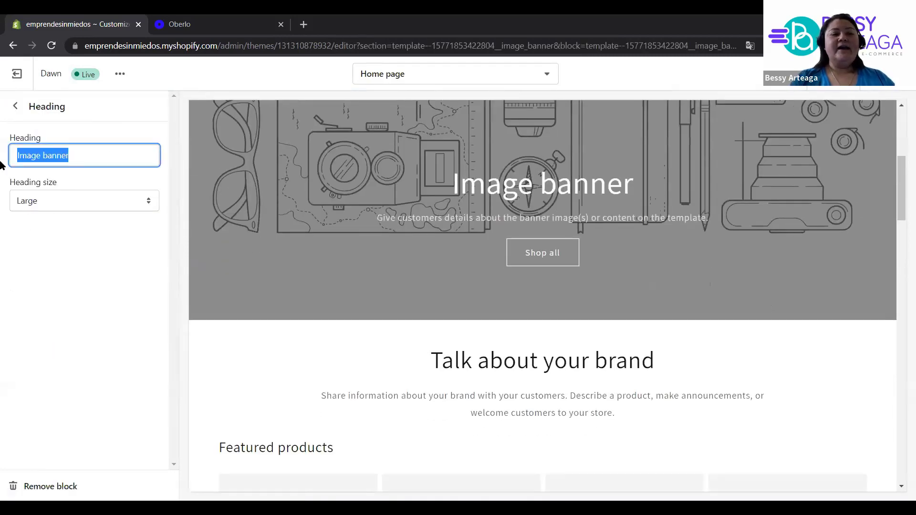
{"action": "type", "text": "Prueba"}
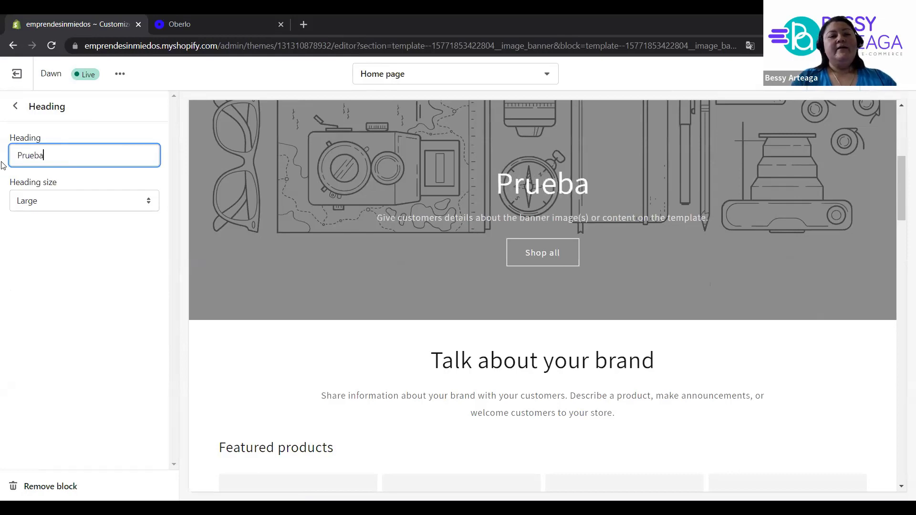
- Try the Medium and Small heading sizes for the image banner, then set the size back to Large
{"action": "left_click", "coordinate": [53, 203]}
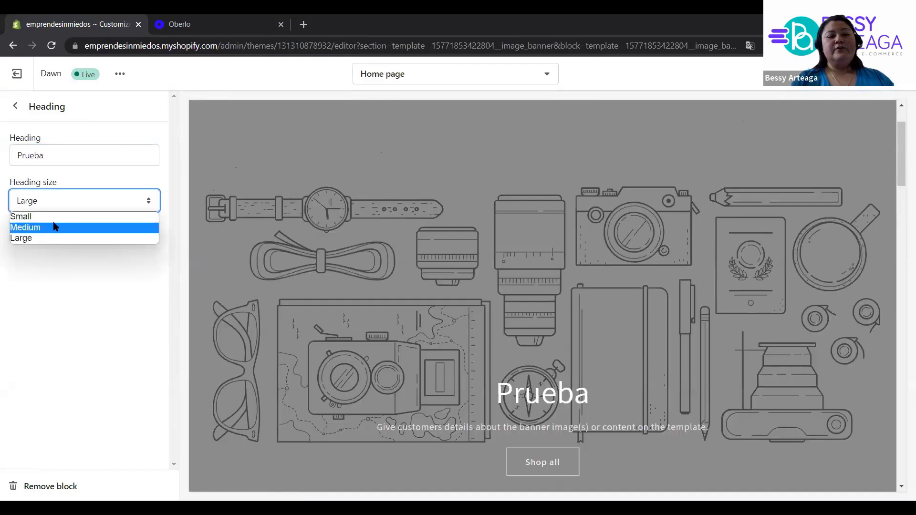
{"action": "left_click", "coordinate": [54, 227]}
{"action": "left_click", "coordinate": [52, 207]}
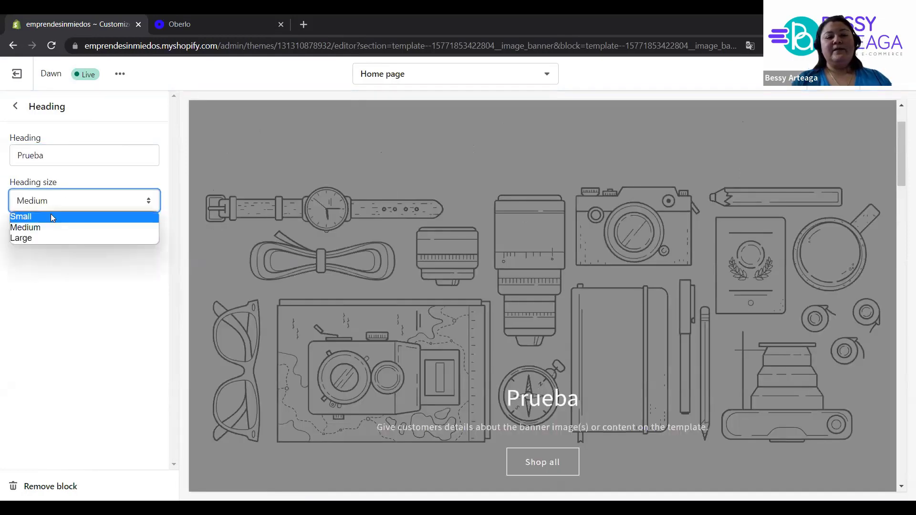
{"action": "left_click", "coordinate": [51, 217]}
{"action": "left_click", "coordinate": [65, 197]}
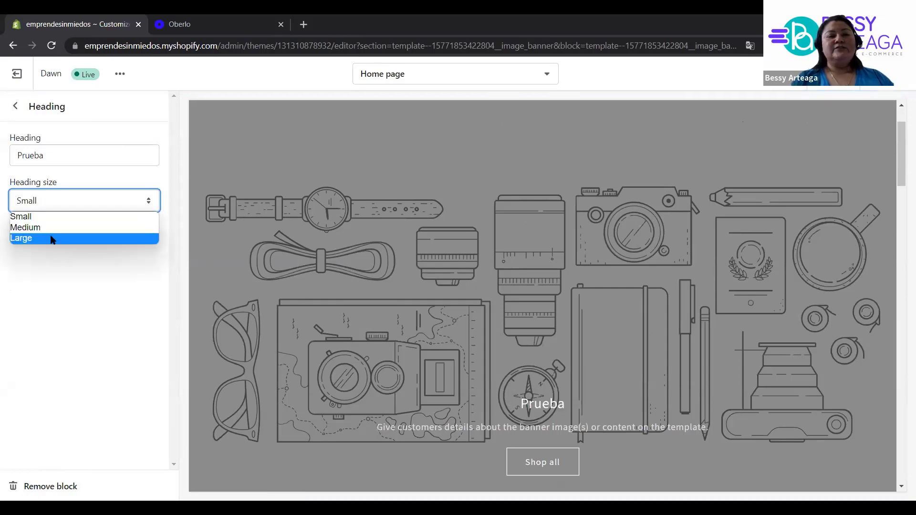
{"action": "left_click", "coordinate": [52, 238]}
- Leave the theme editor and discard the unsaved banner changes
{"action": "left_click", "coordinate": [15, 106]}
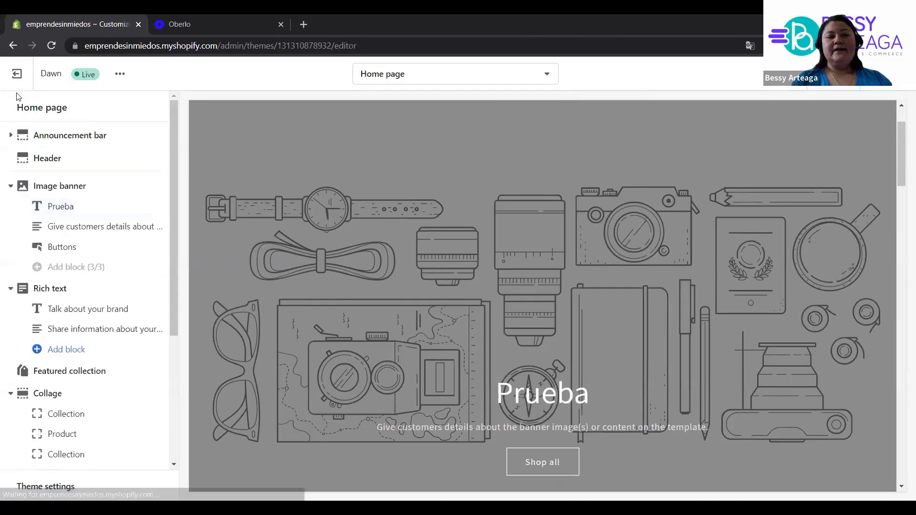
{"action": "left_click", "coordinate": [21, 78]}
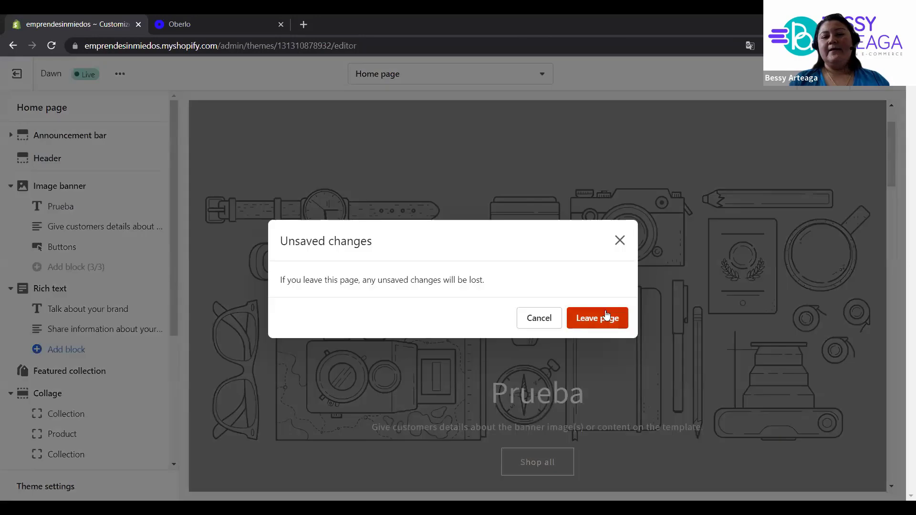
{"action": "left_click", "coordinate": [606, 316]}
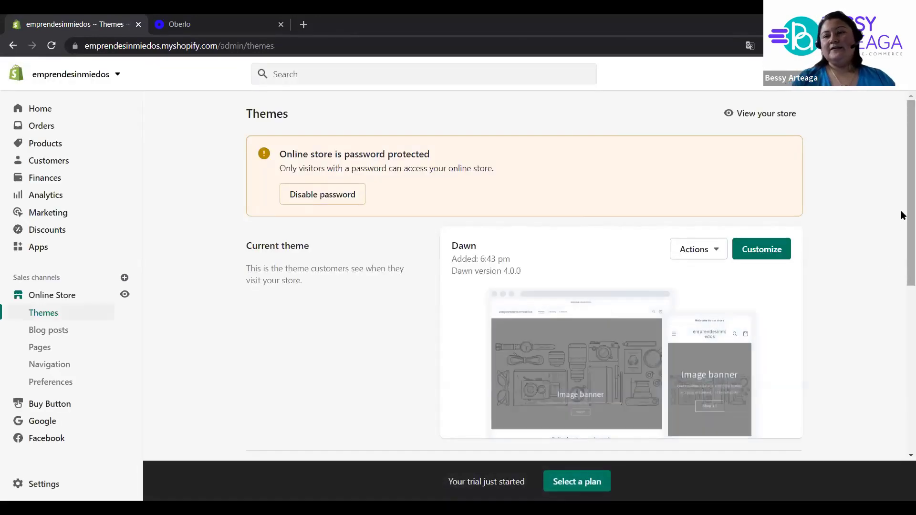
- Browse the free themes offered in the theme library and close the selection without adding one
{"action": "scroll", "coordinate": [900, 215], "scroll_direction": "down", "scroll_amount": 7}
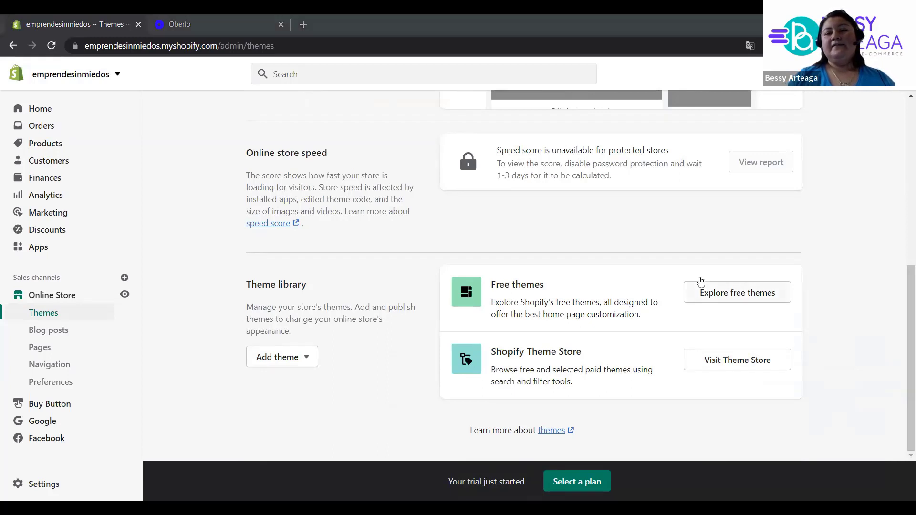
{"action": "left_click", "coordinate": [725, 296]}
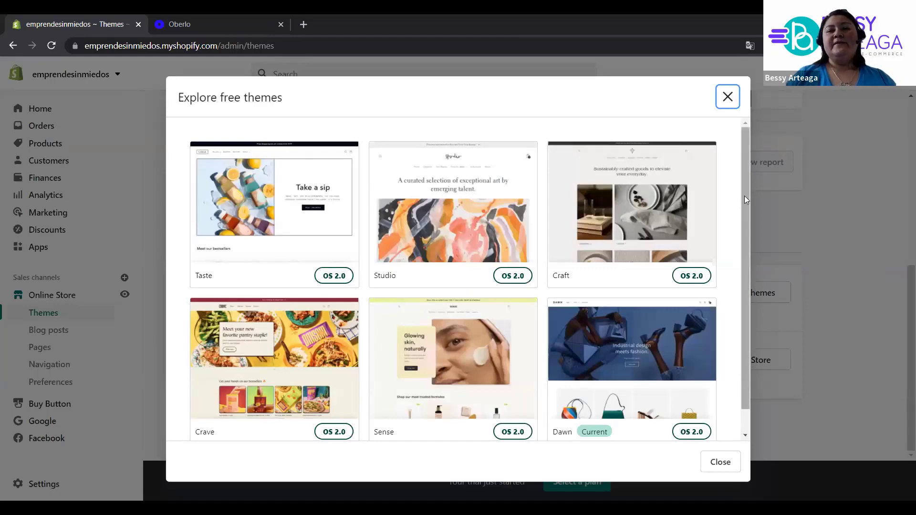
{"action": "scroll", "coordinate": [744, 205], "scroll_direction": "down", "scroll_amount": 1}
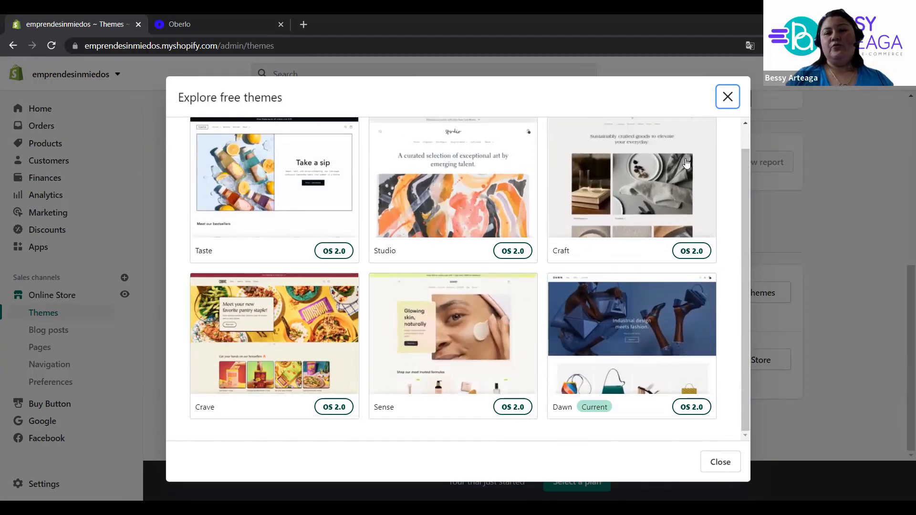
{"action": "left_click", "coordinate": [730, 97]}
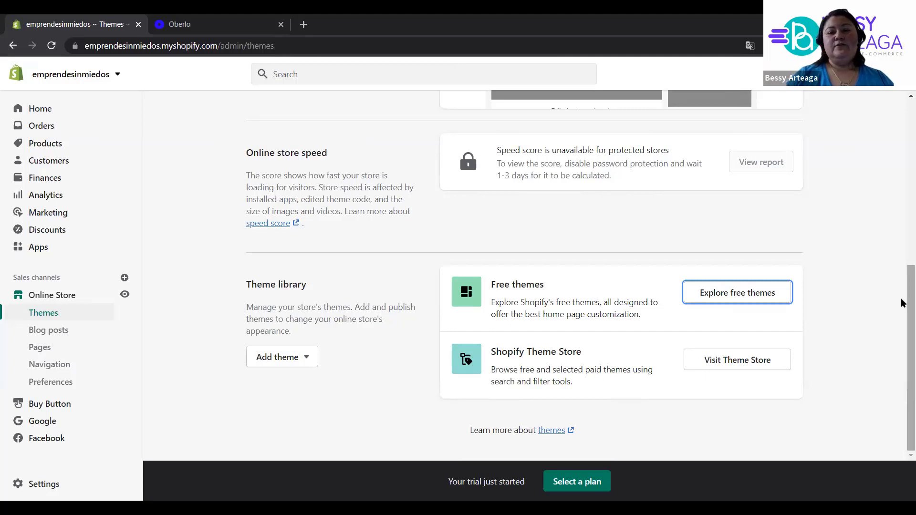
{"action": "right_click", "coordinate": [902, 168]}
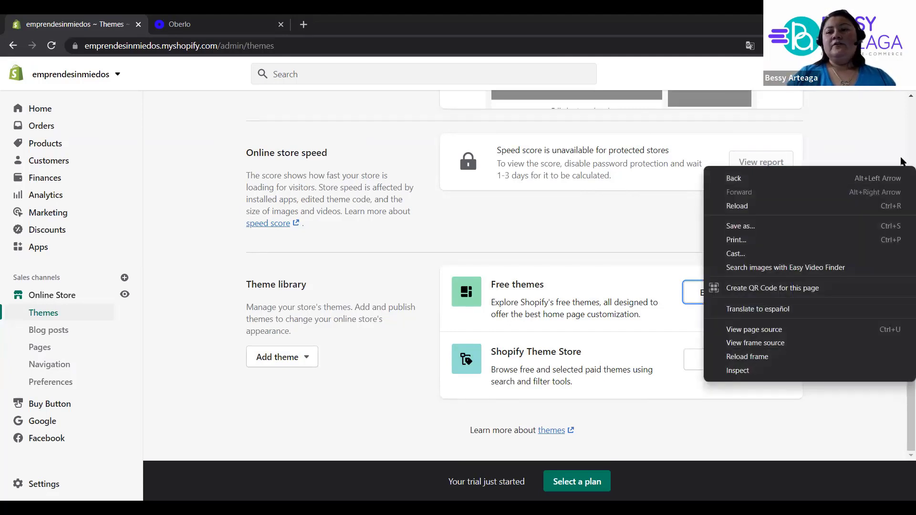
{"action": "left_click", "coordinate": [902, 162]}
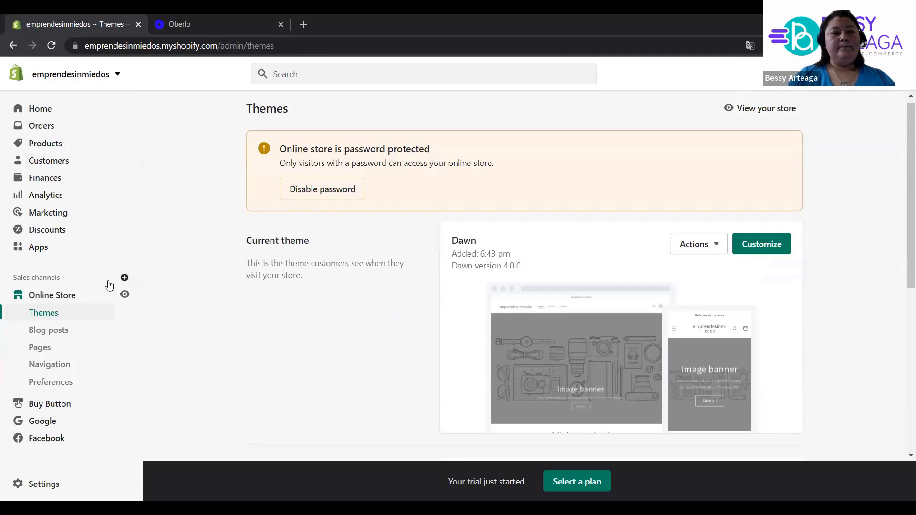
- Open the store's domain settings from the home page tips and examine the "myshopify" part of the primary domain
{"action": "left_click", "coordinate": [40, 108]}
{"action": "left_click_drag", "start_coordinate": [902, 175], "coordinate": [901, 259]}
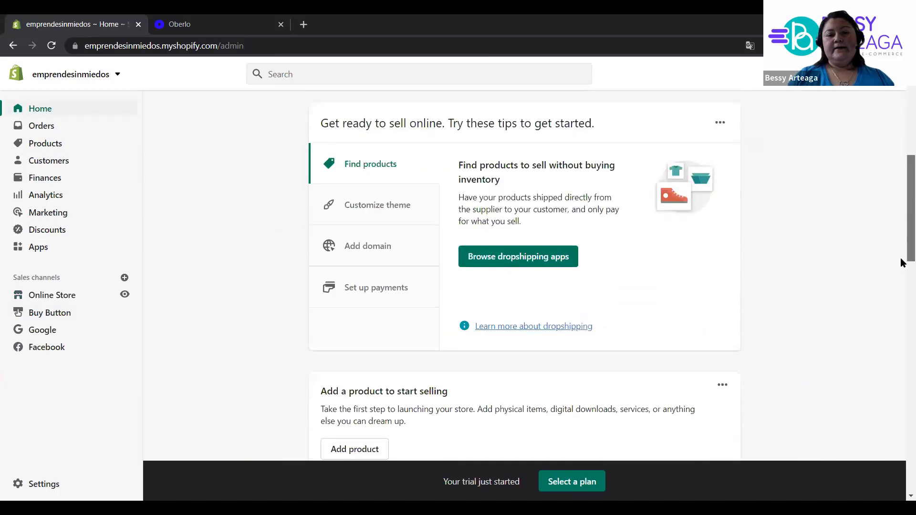
{"action": "left_click", "coordinate": [399, 231]}
{"action": "left_click", "coordinate": [492, 256]}
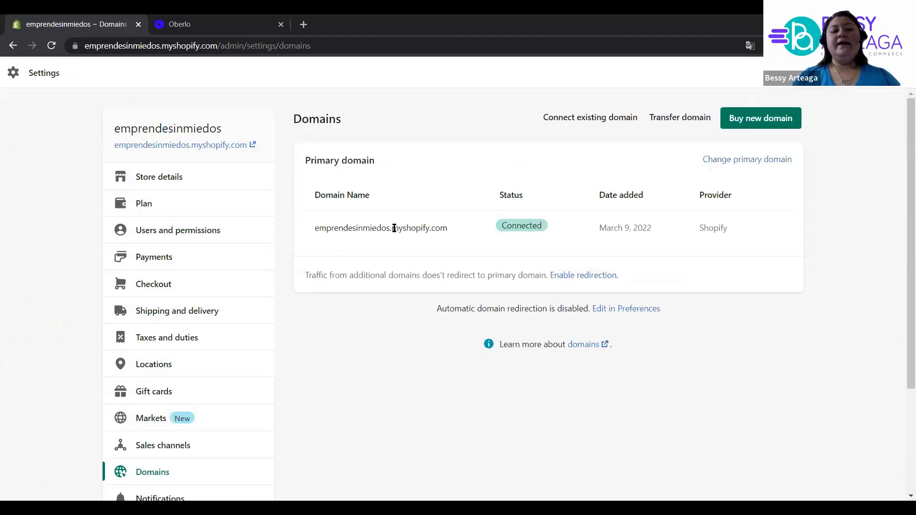
{"action": "left_click_drag", "start_coordinate": [391, 228], "coordinate": [429, 233]}
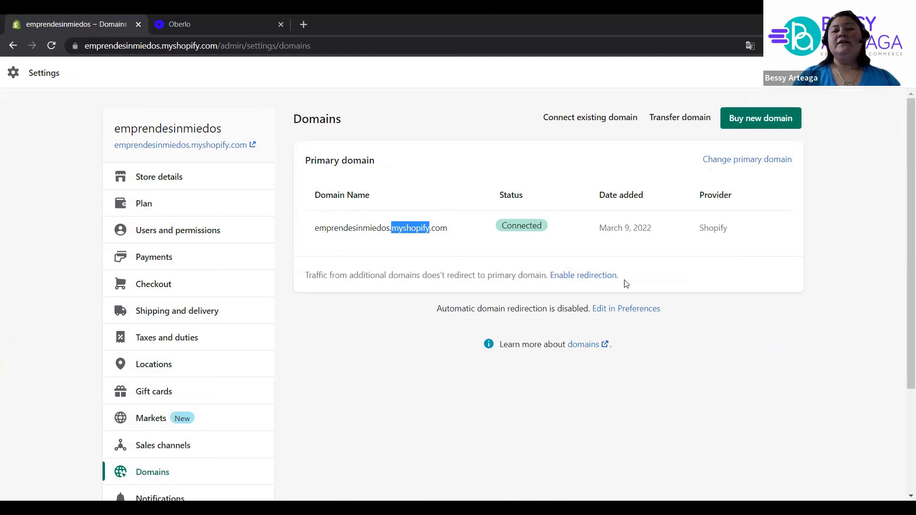
{"action": "left_click", "coordinate": [775, 134]}
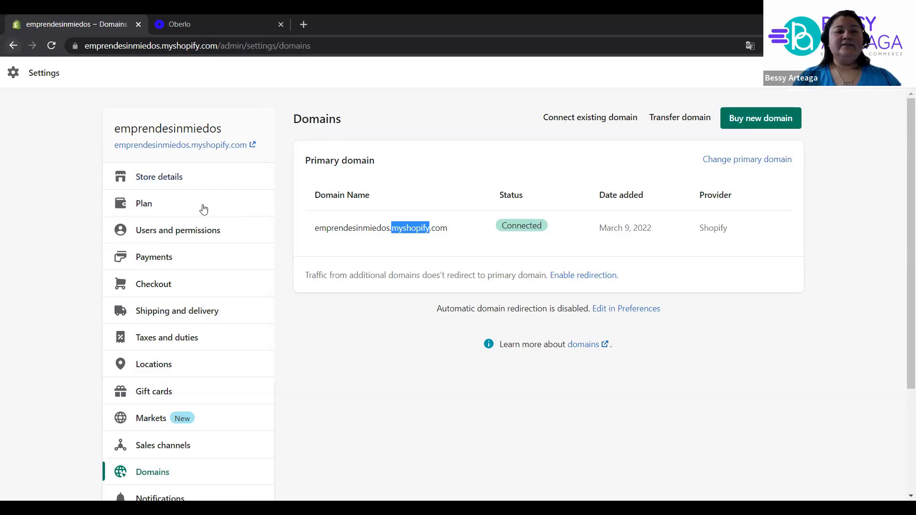
- Open the store details settings and review the standards and formats, including the unit system and default weight unit options
{"action": "left_click", "coordinate": [165, 177]}
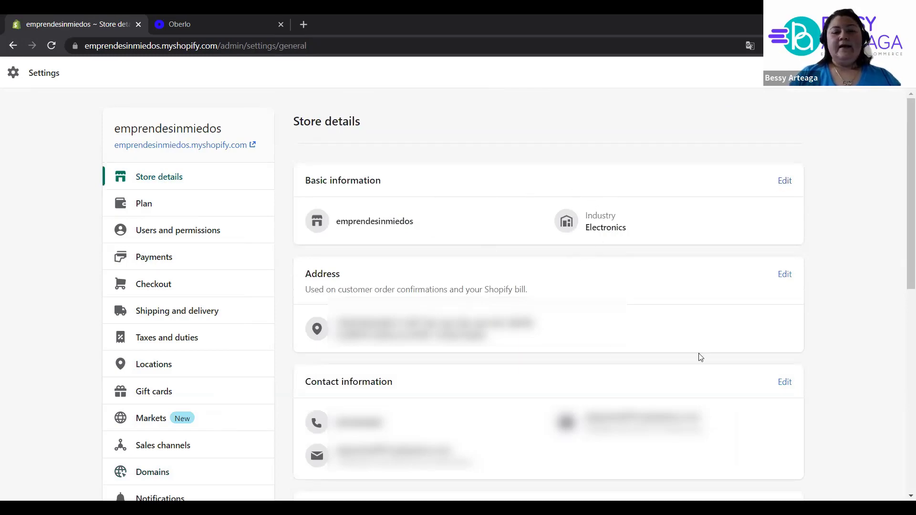
{"action": "left_click_drag", "start_coordinate": [902, 194], "coordinate": [903, 409]}
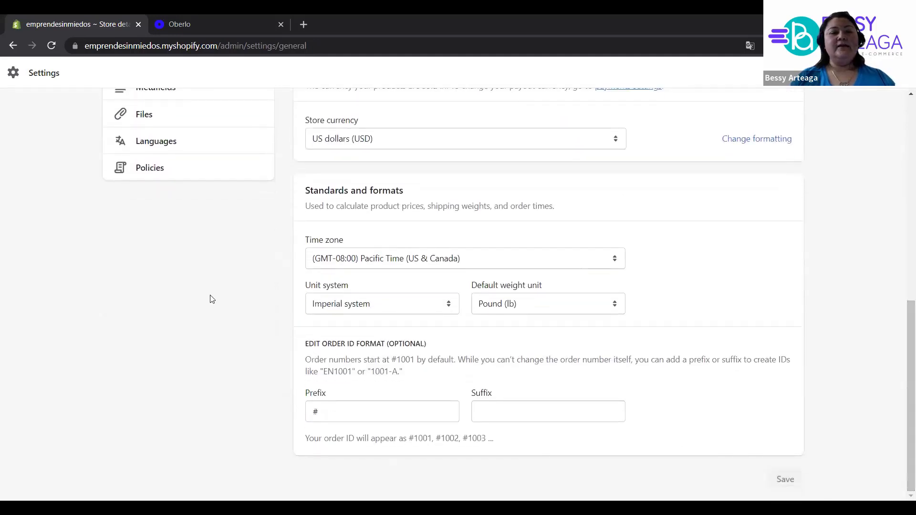
{"action": "left_click", "coordinate": [517, 306]}
{"action": "left_click", "coordinate": [423, 304]}
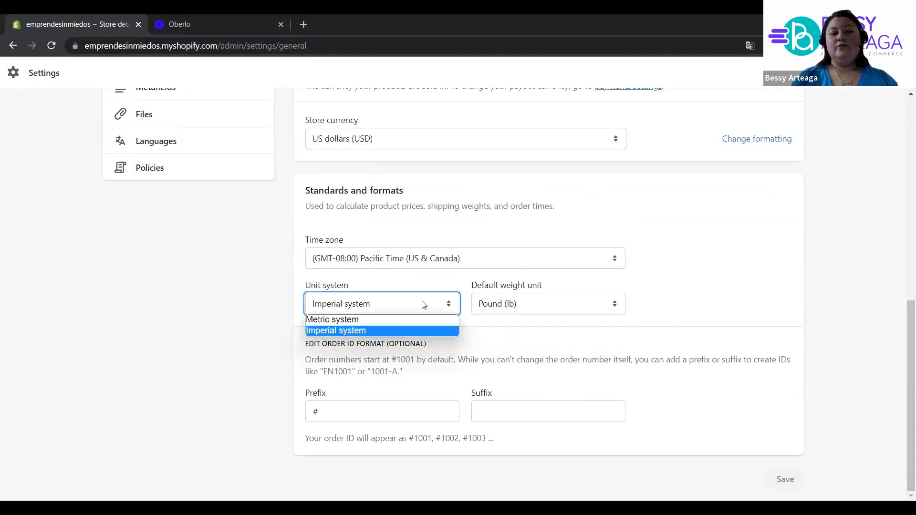
{"action": "left_click", "coordinate": [491, 344]}
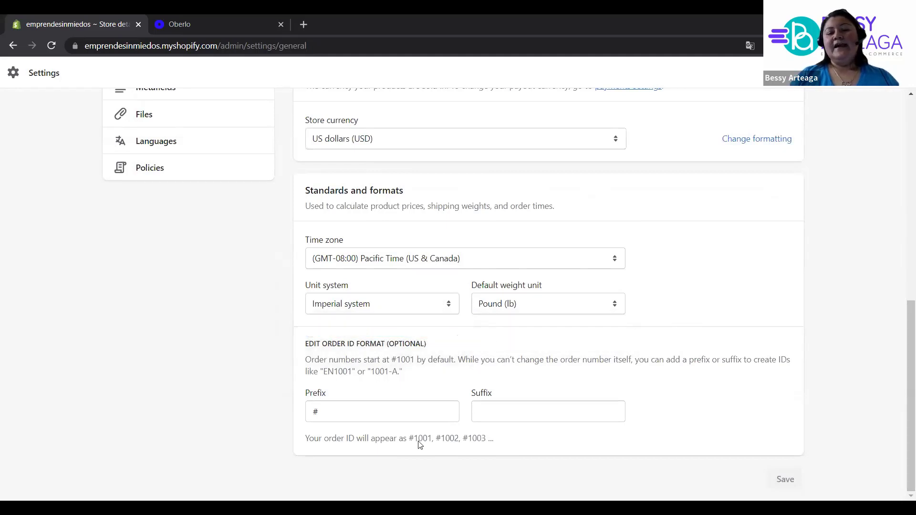
- Try "#00" and "#1" as the order ID prefix and restore it to "#"
{"action": "left_click", "coordinate": [382, 415]}
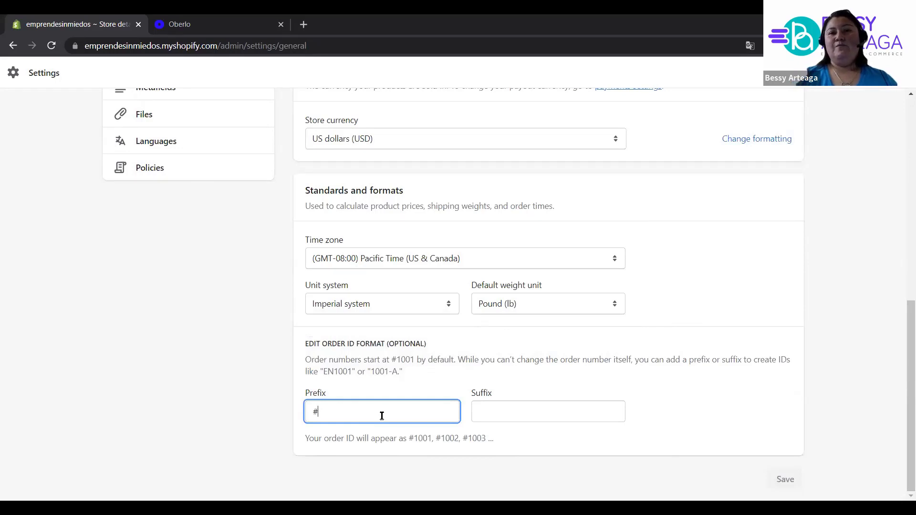
{"action": "type", "text": "001"}
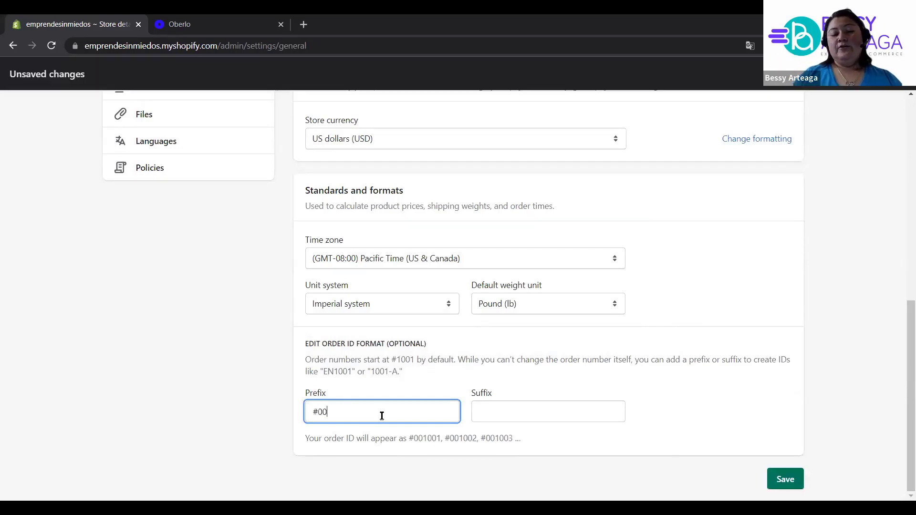
{"action": "key", "text": "BackSpace"}
{"action": "key", "text": "BackSpace"}
{"action": "key", "text": "BackSpace"}
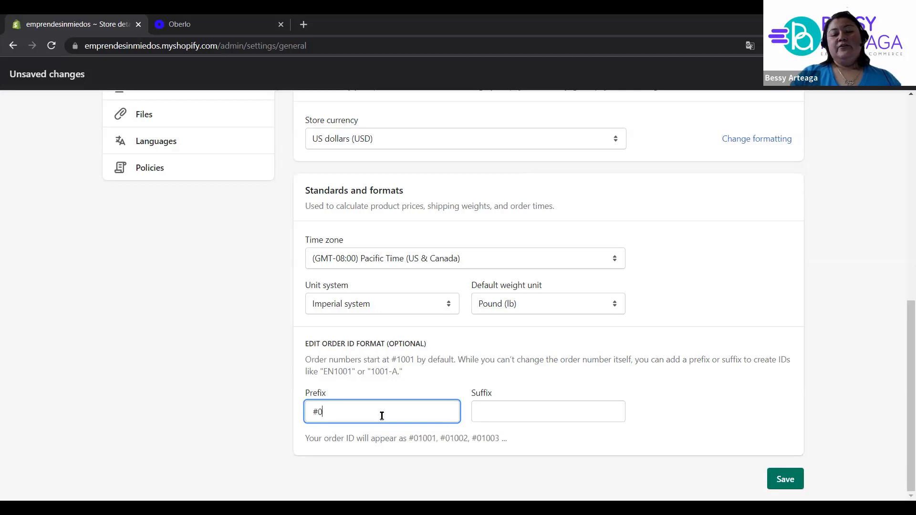
{"action": "type", "text": "1"}
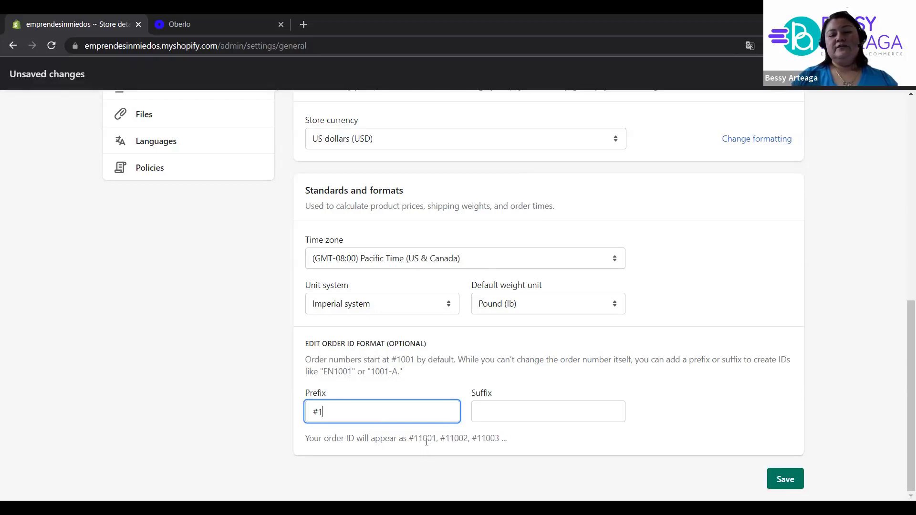
{"action": "key", "text": "BackSpace"}
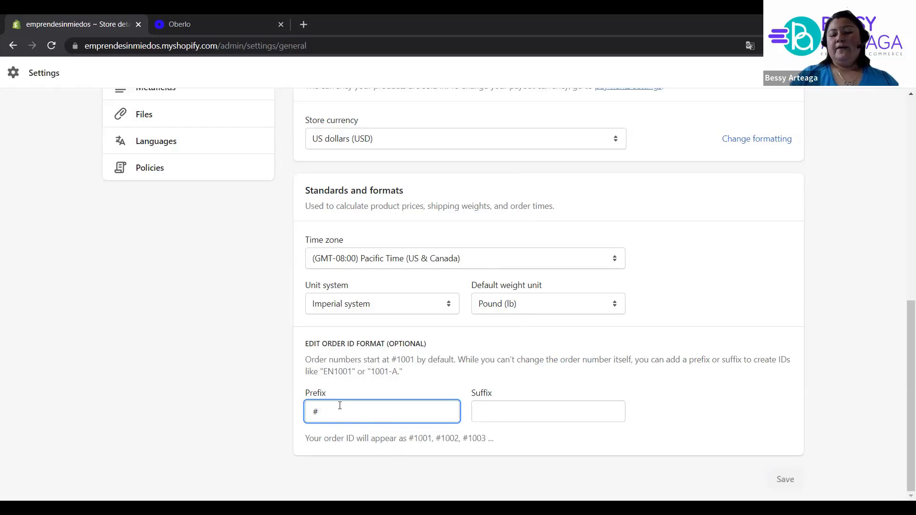
- Try the order ID prefix "#1000" and shorten it to "#1"
{"action": "type", "text": "1000"}
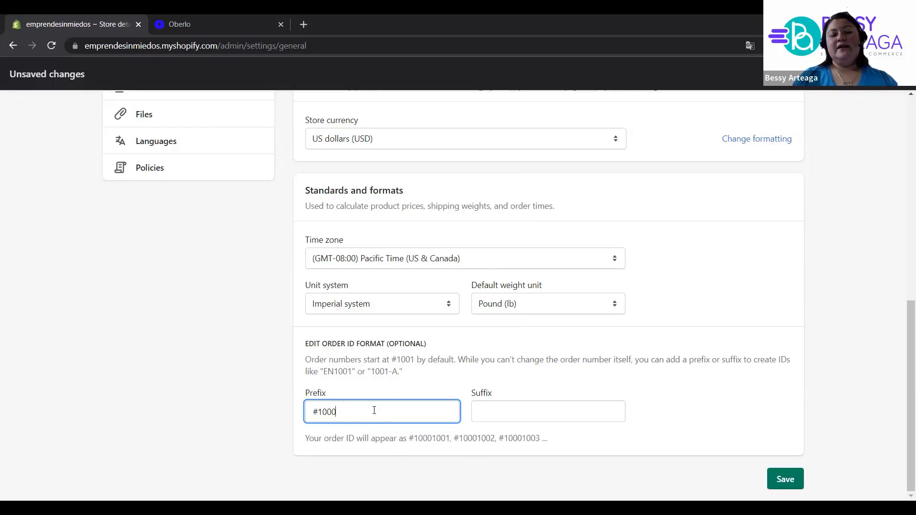
{"action": "left_click_drag", "start_coordinate": [374, 410], "coordinate": [288, 424]}
{"action": "key", "text": "Right"}
{"action": "key", "text": "BackSpace"}
{"action": "key", "text": "BackSpace"}
{"action": "key", "text": "BackSpace"}
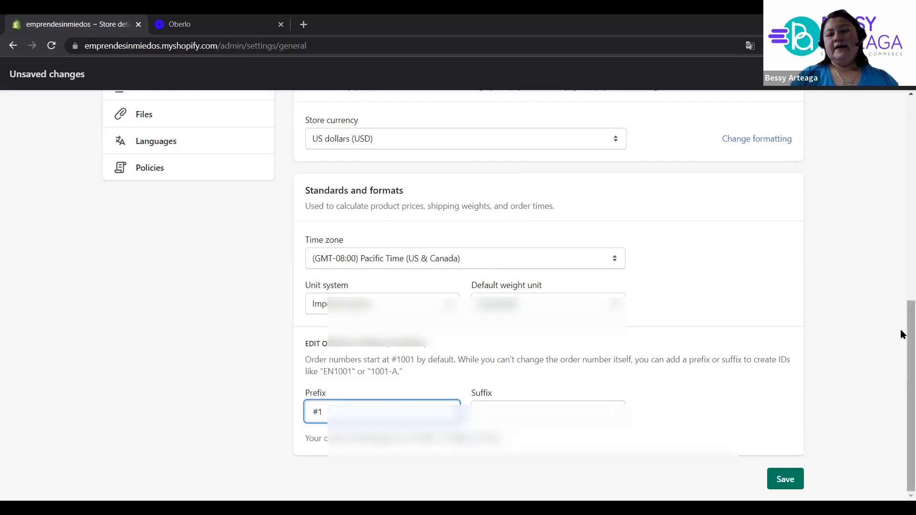
- Open the store's plan settings, discarding the unsaved order ID prefix change
{"action": "left_click_drag", "start_coordinate": [903, 334], "coordinate": [903, 131]}
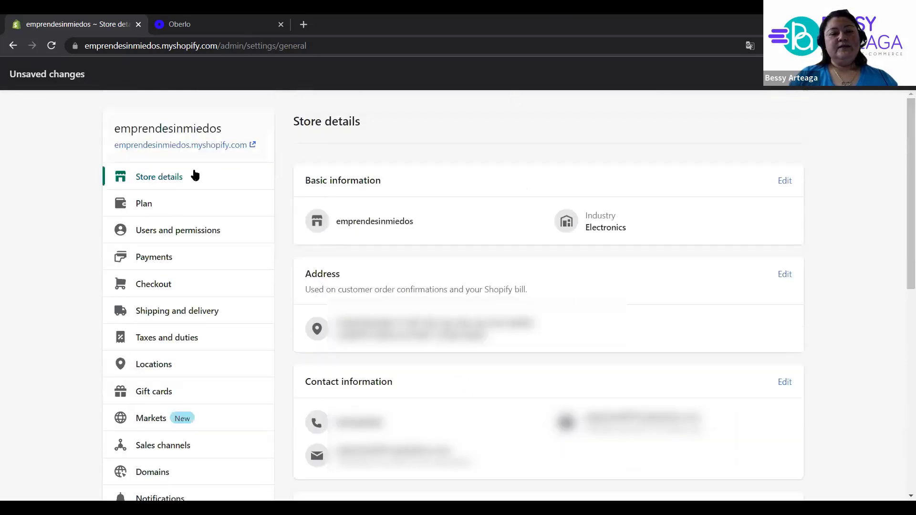
{"action": "left_click", "coordinate": [178, 199]}
{"action": "left_click", "coordinate": [596, 318]}
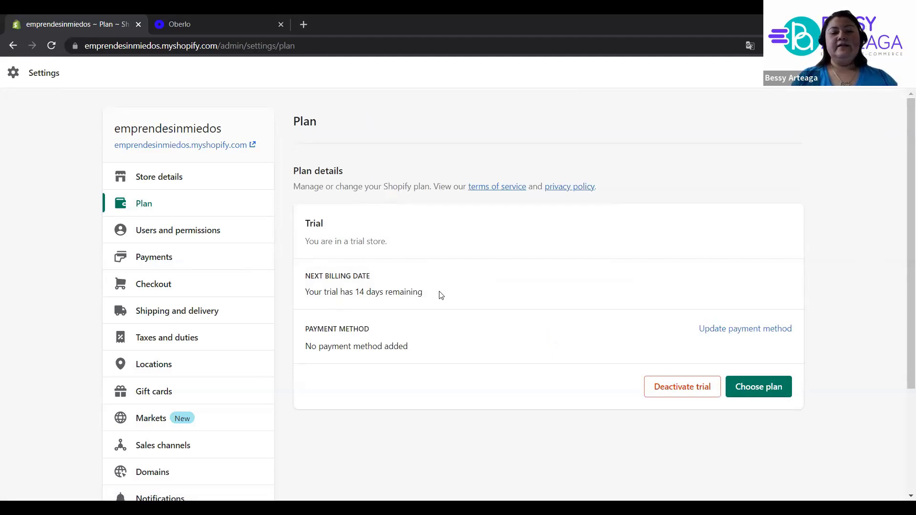
- Review the users and permissions settings and open the form for adding a staff member
{"action": "left_click", "coordinate": [196, 238]}
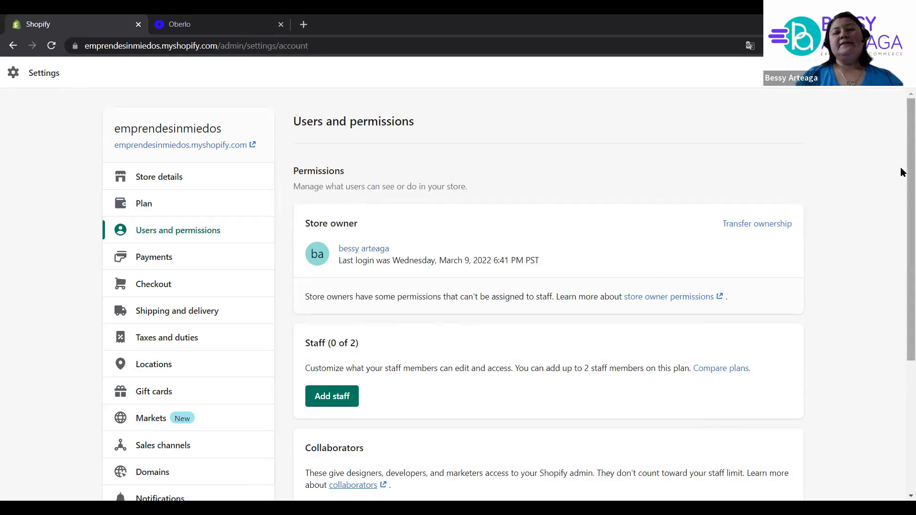
{"action": "scroll", "coordinate": [901, 191], "scroll_direction": "down", "scroll_amount": 2}
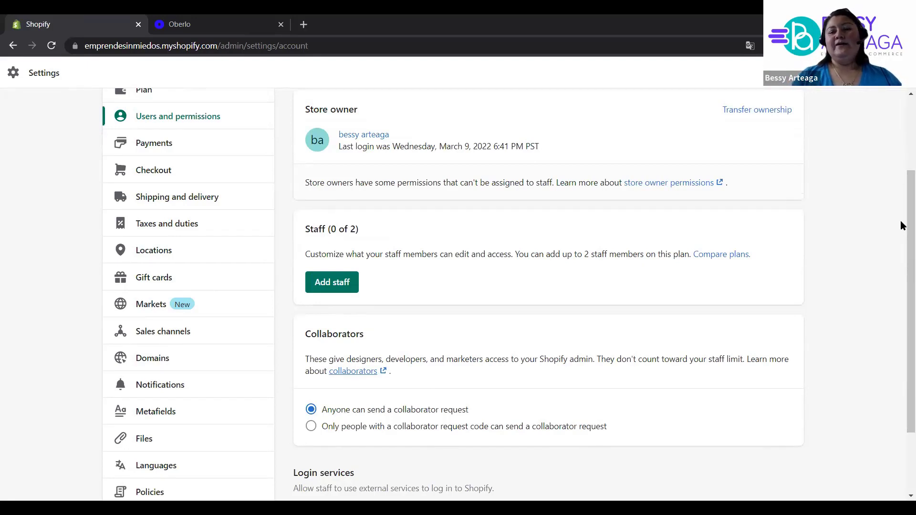
{"action": "left_click", "coordinate": [333, 286]}
{"action": "left_click_drag", "start_coordinate": [902, 109], "coordinate": [901, 163]}
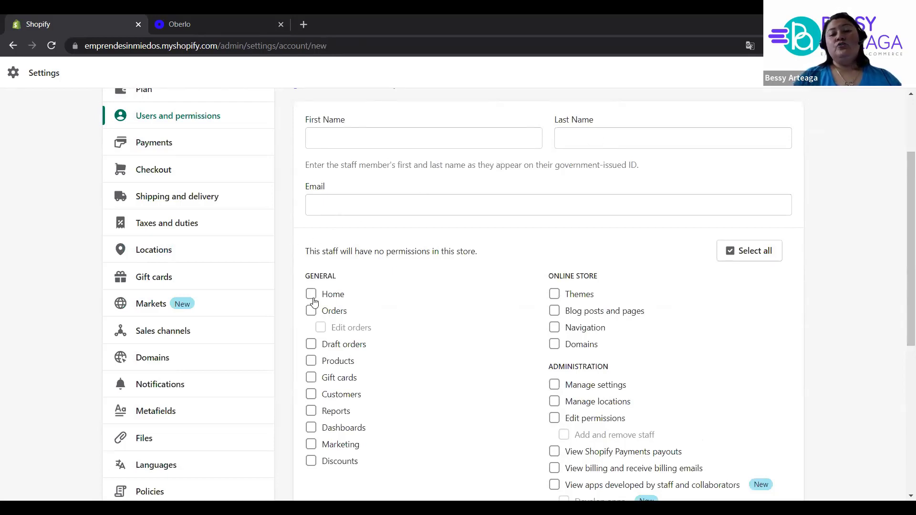
- Select all permissions for the new staff member, review them, and deselect them all
{"action": "left_click", "coordinate": [738, 258]}
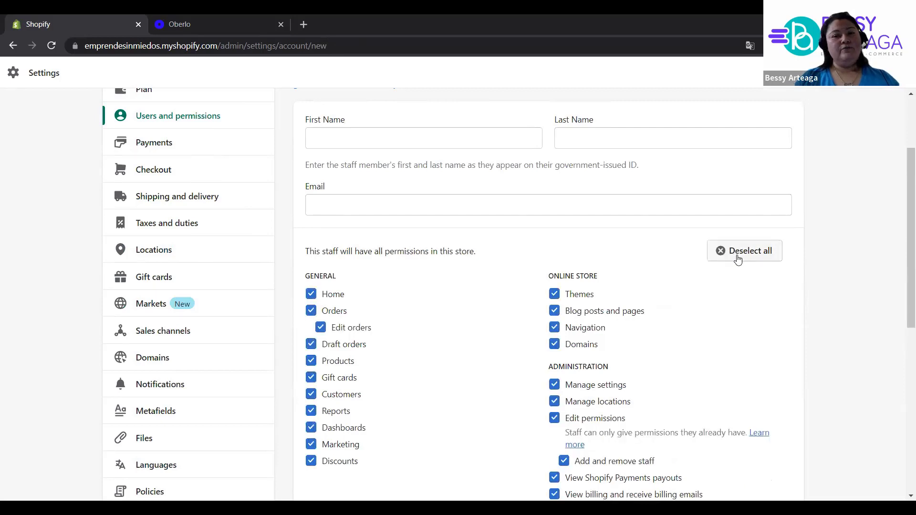
{"action": "left_click_drag", "start_coordinate": [906, 194], "coordinate": [901, 248]}
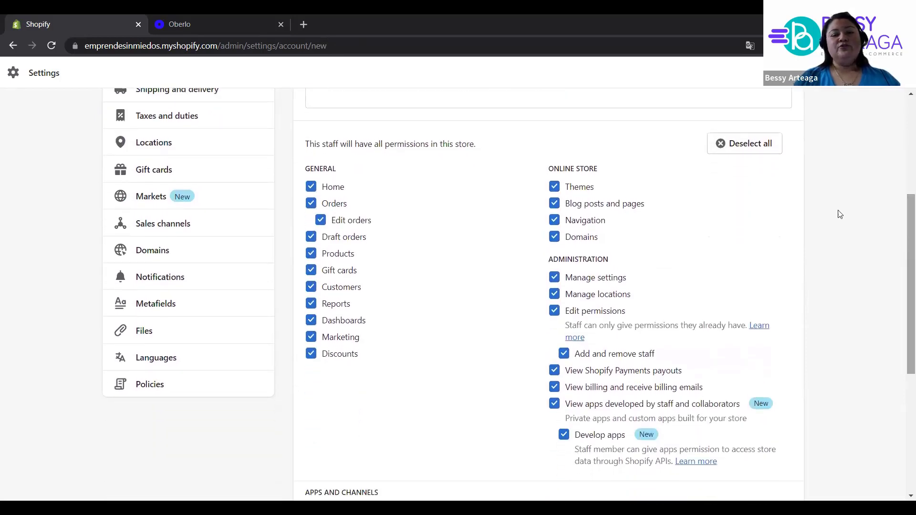
{"action": "left_click", "coordinate": [715, 147]}
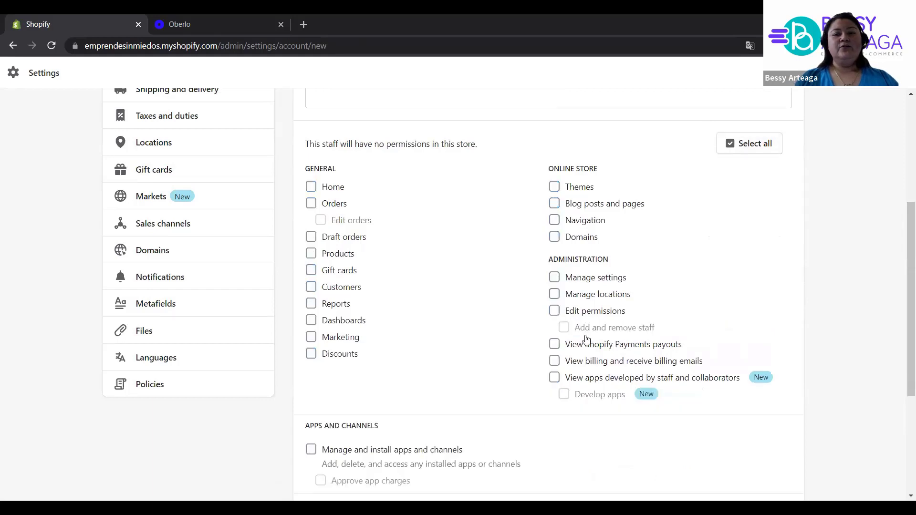
- Grant the staff member the Orders, Edit orders, Products, Gift cards, Marketing and Discounts permissions
{"action": "left_click", "coordinate": [310, 204]}
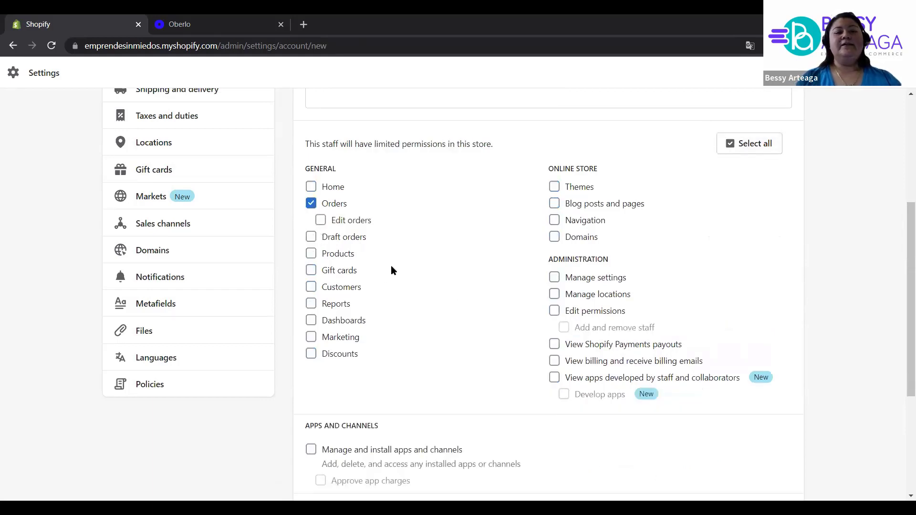
{"action": "left_click", "coordinate": [322, 222]}
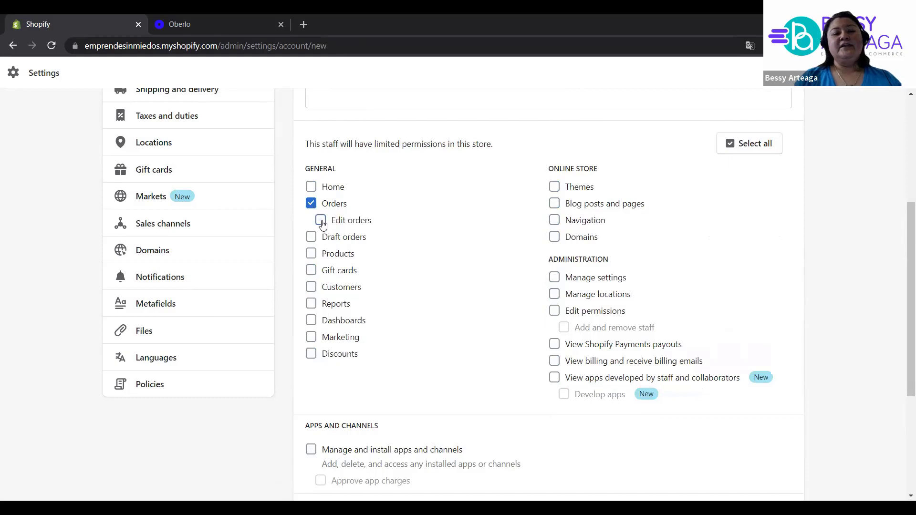
{"action": "left_click", "coordinate": [312, 256]}
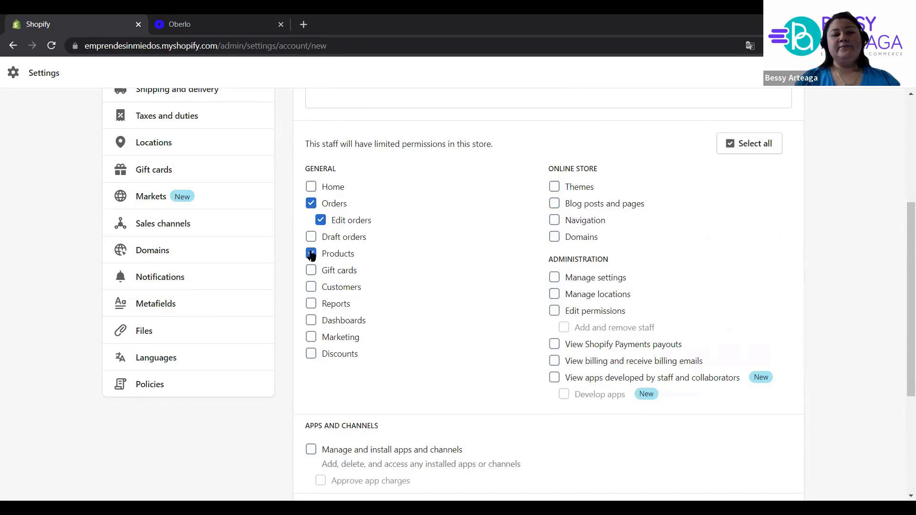
{"action": "left_click", "coordinate": [311, 272]}
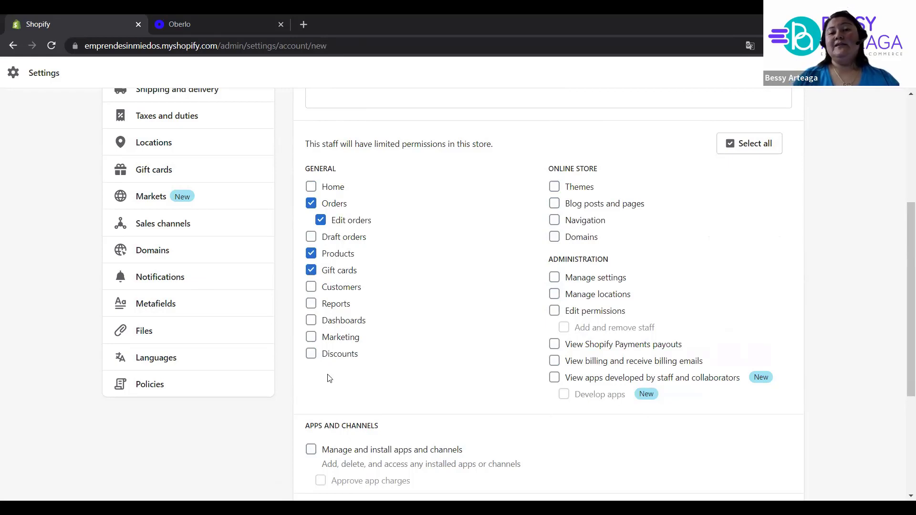
{"action": "left_click", "coordinate": [311, 344]}
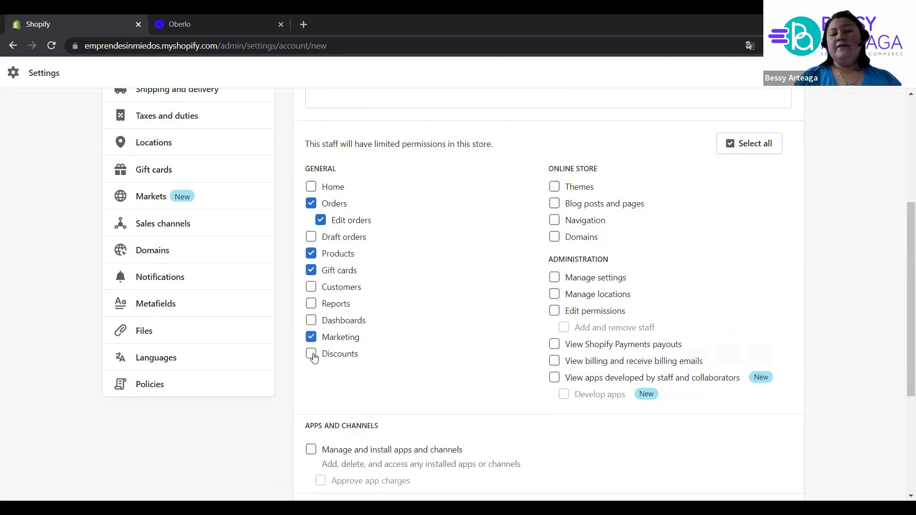
{"action": "left_click", "coordinate": [312, 356]}
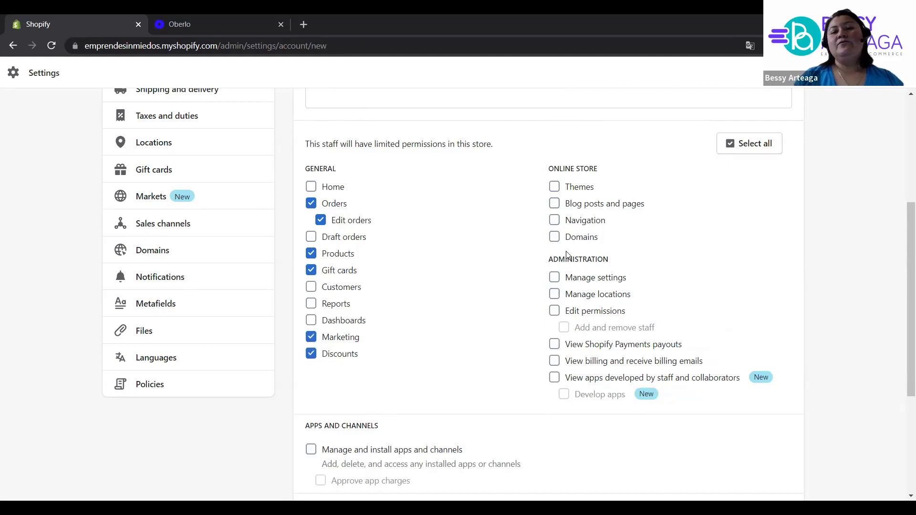
- Replace the selected permissions with the online store ones: Themes, Blog posts and pages, Navigation and Domains
{"action": "left_click", "coordinate": [730, 154]}
{"action": "left_click", "coordinate": [730, 153]}
{"action": "left_click", "coordinate": [554, 187]}
{"action": "left_click", "coordinate": [556, 203]}
{"action": "left_click", "coordinate": [556, 220]}
{"action": "left_click", "coordinate": [556, 238]}
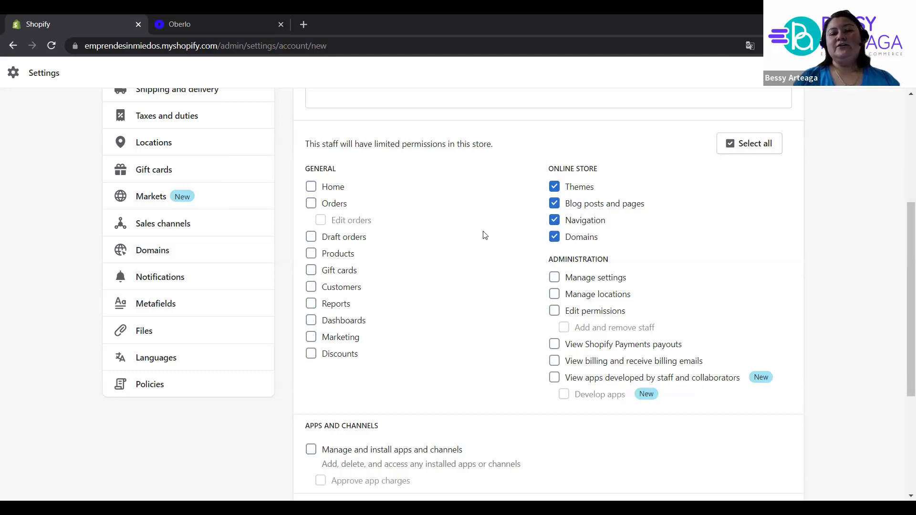
- Replace the selected permissions with all Administration ones from Manage settings through View billing and receive billing emails, including Add and remove staff
{"action": "left_click", "coordinate": [742, 145]}
{"action": "left_click", "coordinate": [741, 145]}
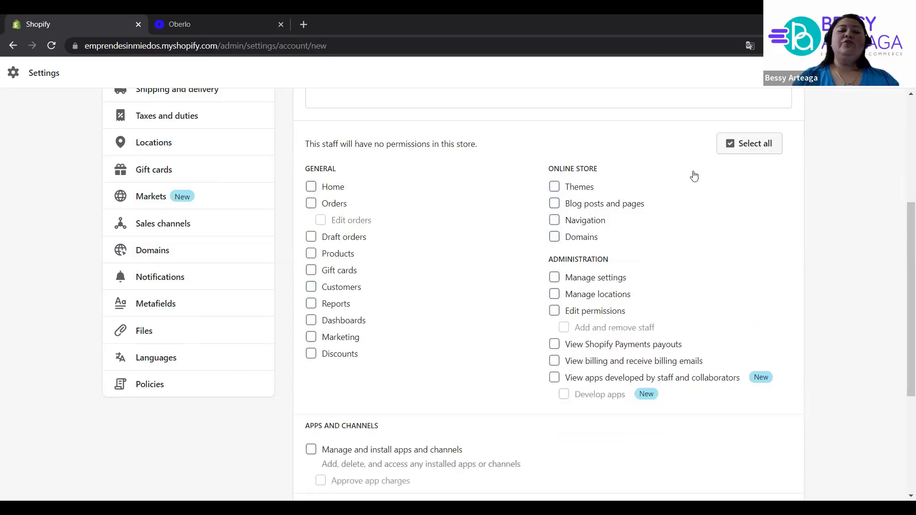
{"action": "left_click", "coordinate": [554, 279]}
{"action": "left_click", "coordinate": [555, 295]}
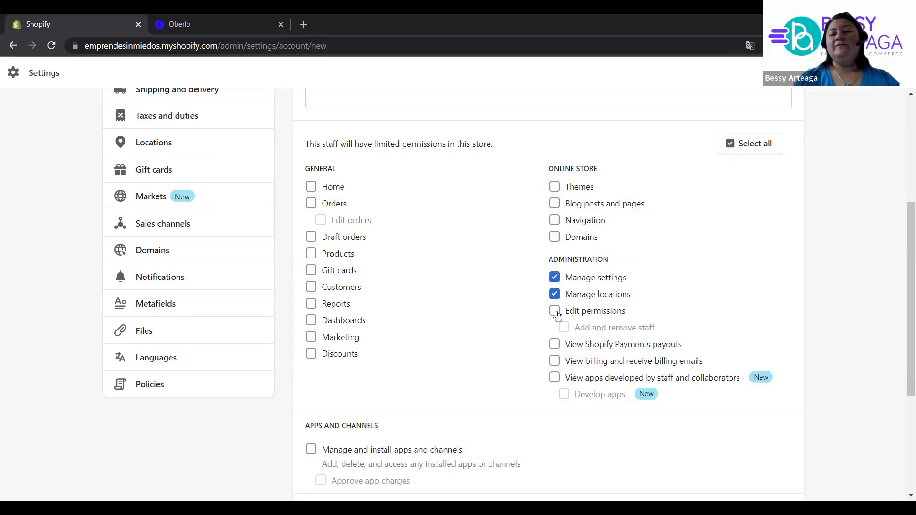
{"action": "left_click", "coordinate": [555, 312]}
{"action": "left_click", "coordinate": [564, 353]}
{"action": "left_click", "coordinate": [553, 373]}
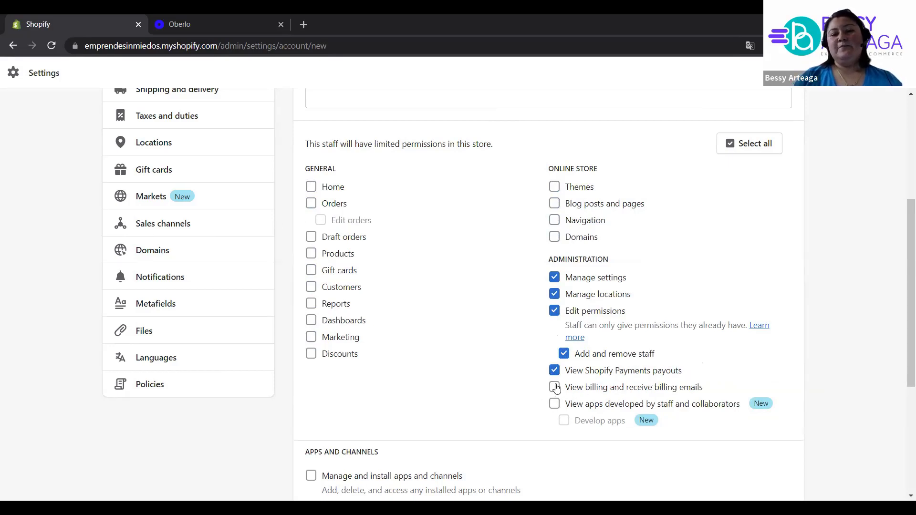
{"action": "left_click", "coordinate": [555, 387]}
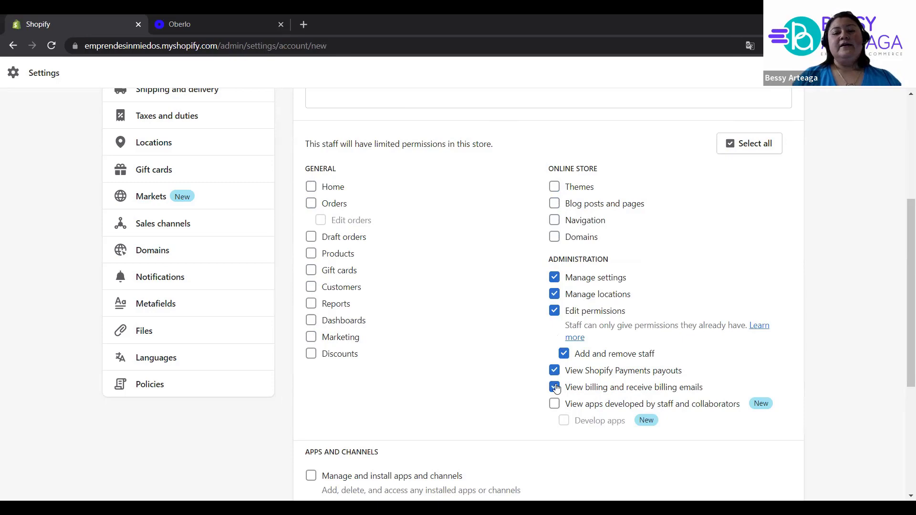
- Replace the selected permissions with access to Facebook, Google, Buy Button and Oberlo, and cancel adding the staff member
{"action": "left_click", "coordinate": [725, 152]}
{"action": "left_click", "coordinate": [724, 152]}
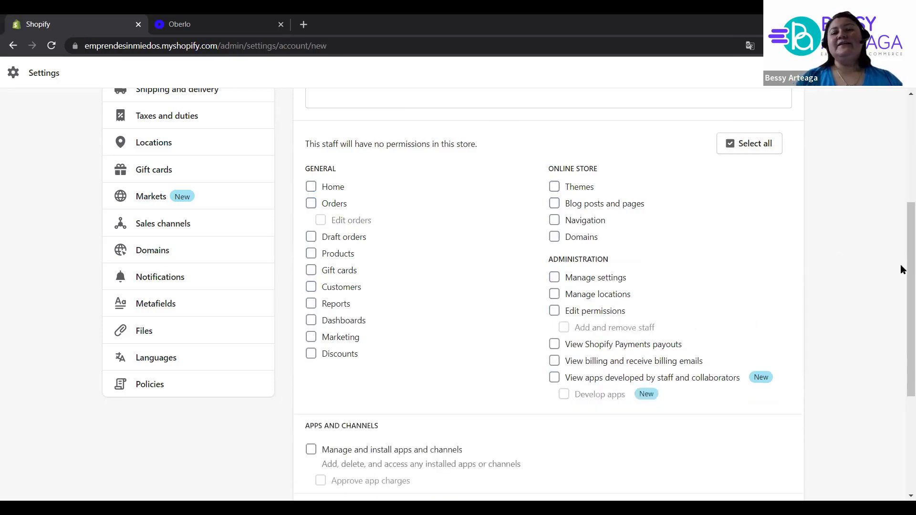
{"action": "scroll", "coordinate": [900, 237], "scroll_direction": "down", "scroll_amount": 4}
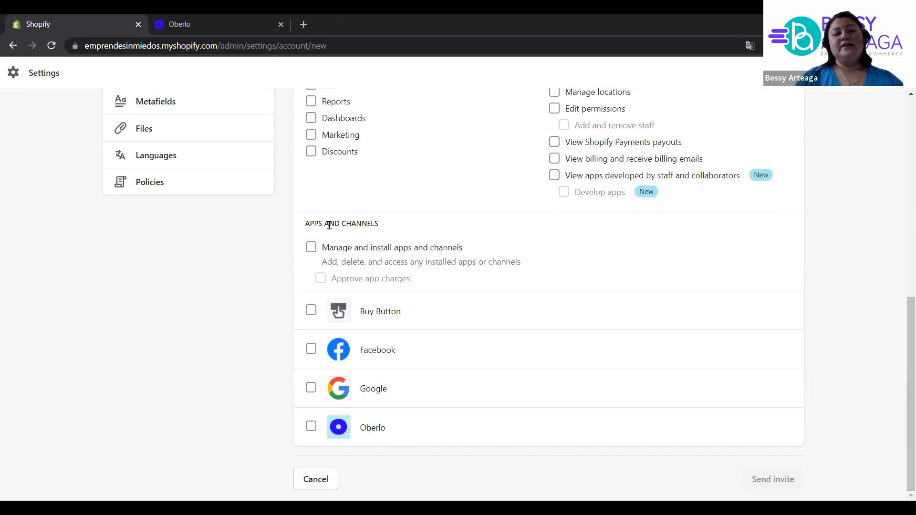
{"action": "left_click", "coordinate": [310, 350]}
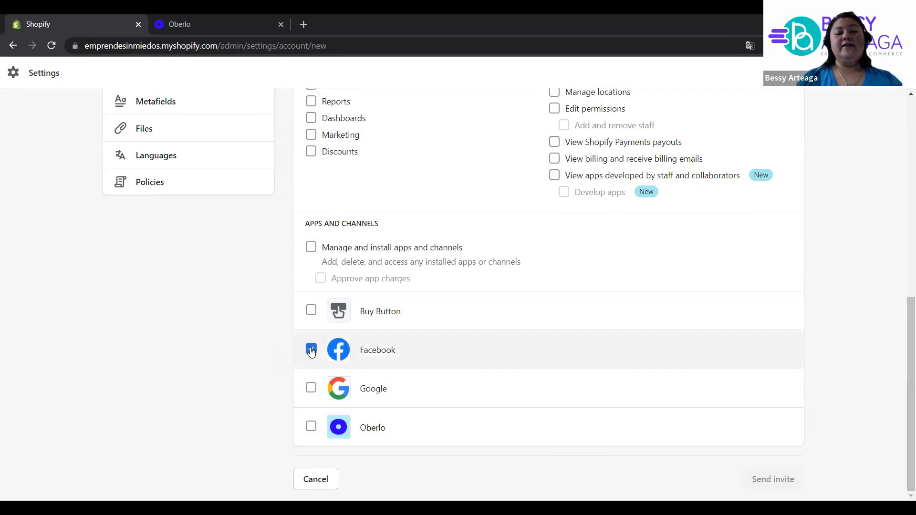
{"action": "left_click", "coordinate": [310, 389]}
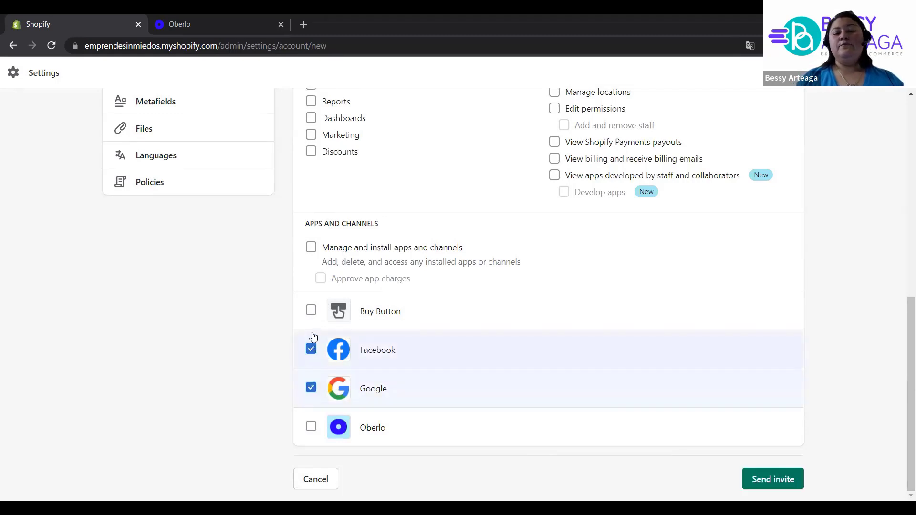
{"action": "left_click", "coordinate": [313, 315]}
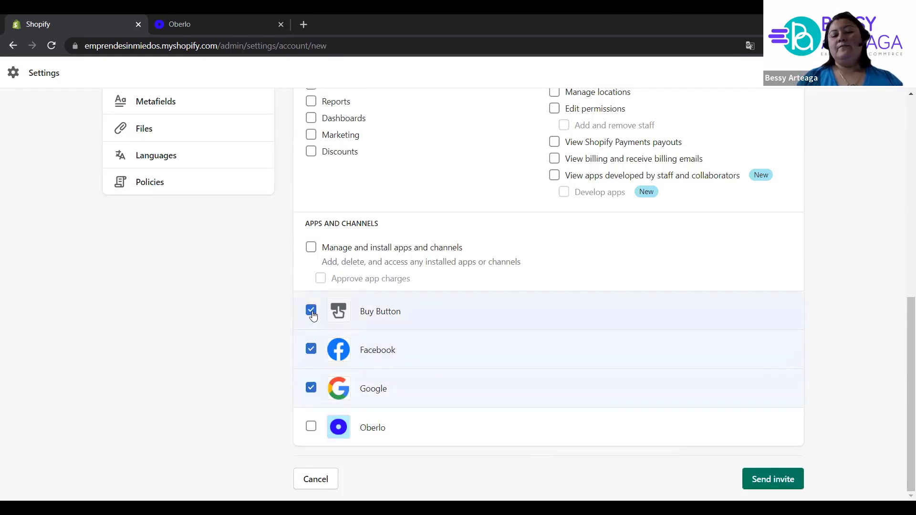
{"action": "left_click", "coordinate": [311, 427]}
{"action": "left_click", "coordinate": [316, 480]}
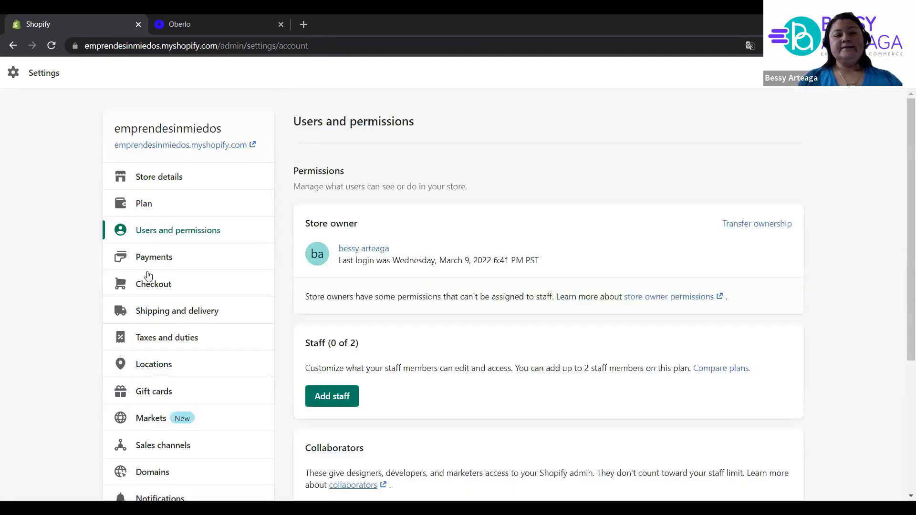
- Open the payments settings and examine the credit card rate for Shopify Payments
{"action": "left_click", "coordinate": [150, 260]}
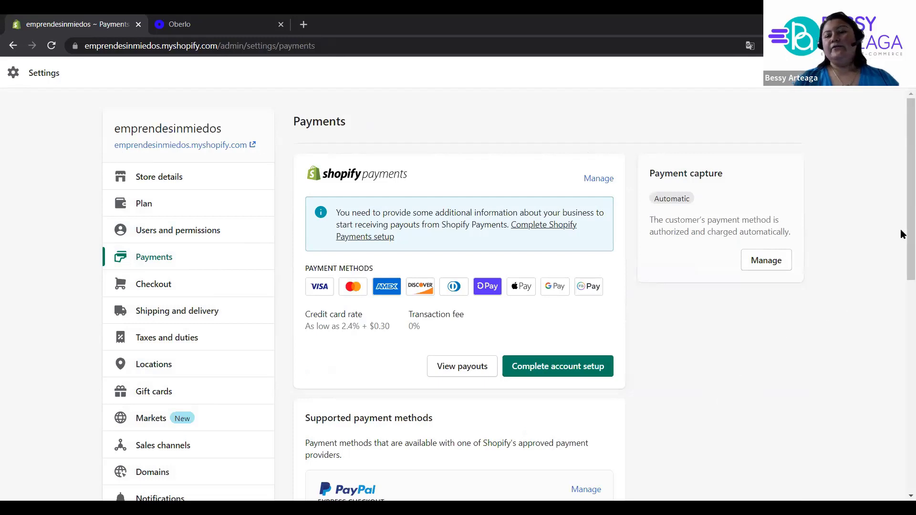
{"action": "left_click_drag", "start_coordinate": [904, 173], "coordinate": [902, 196]}
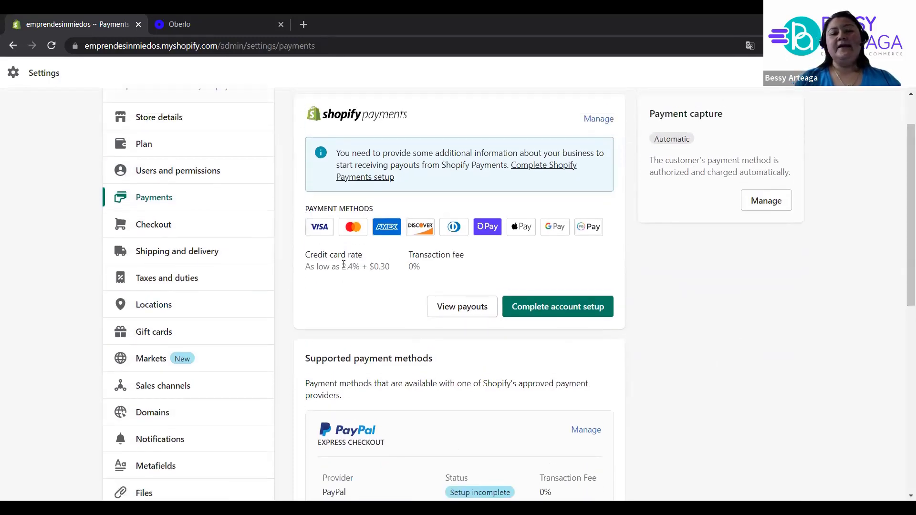
{"action": "left_click_drag", "start_coordinate": [354, 267], "coordinate": [343, 265]}
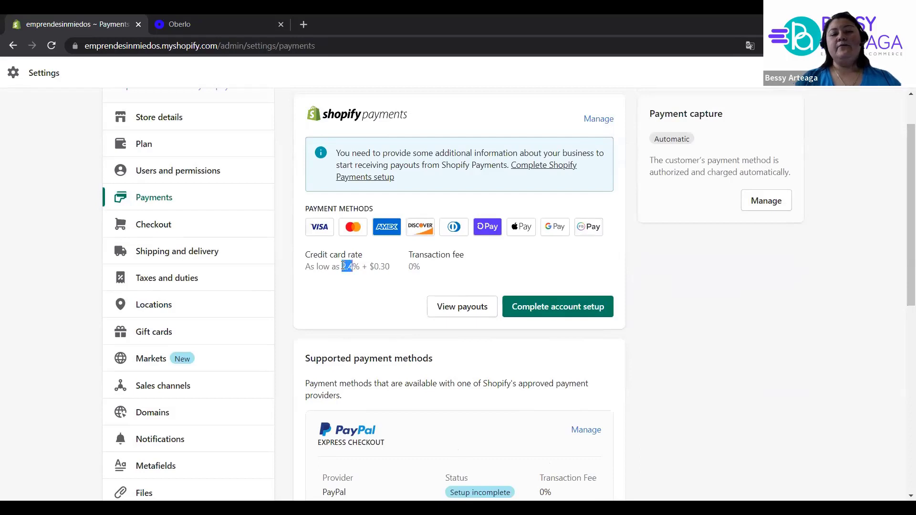
- Review the supported payment methods in the payments settings, including PayPal Express Checkout and Amazon Pay
{"action": "left_click", "coordinate": [395, 271]}
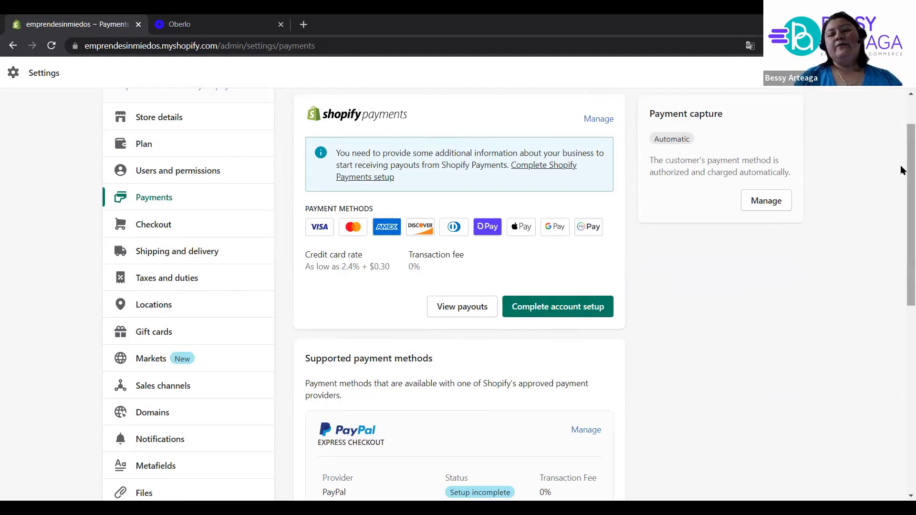
{"action": "left_click_drag", "start_coordinate": [901, 170], "coordinate": [901, 184]}
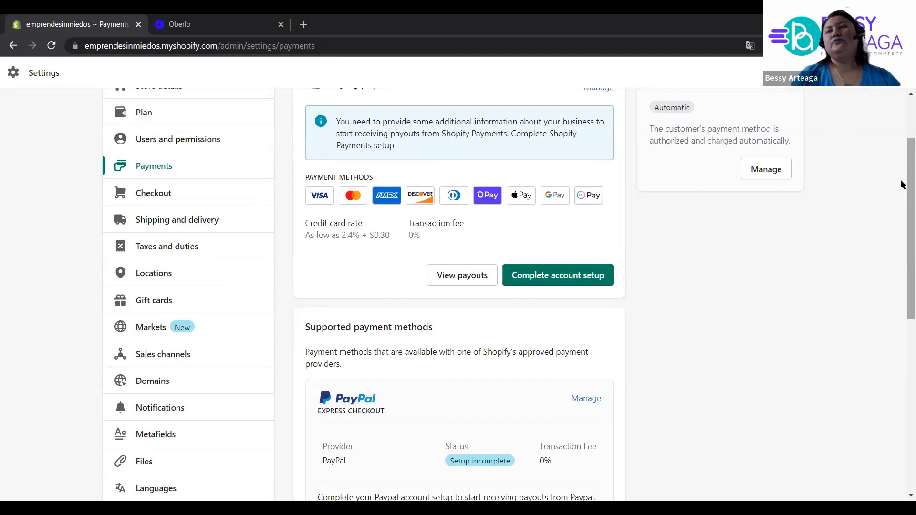
{"action": "left_click_drag", "start_coordinate": [902, 180], "coordinate": [901, 268]}
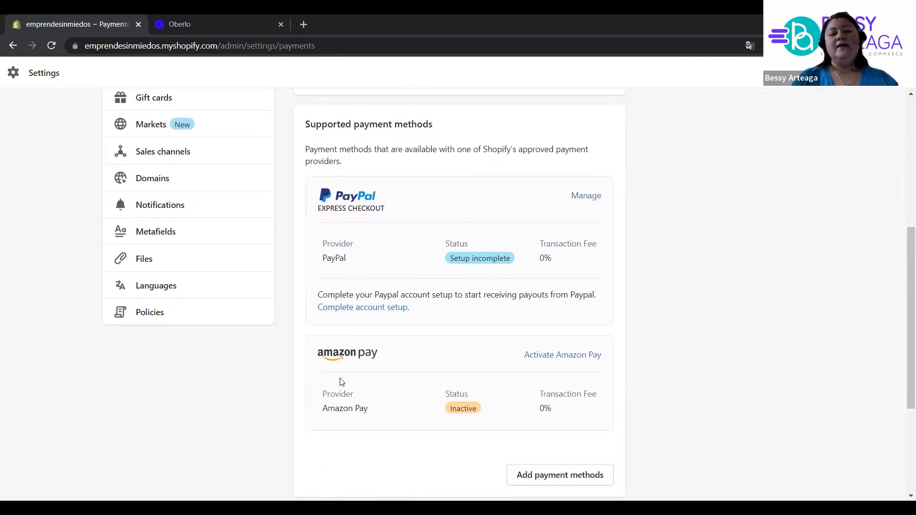
{"action": "left_click_drag", "start_coordinate": [901, 280], "coordinate": [902, 369]}
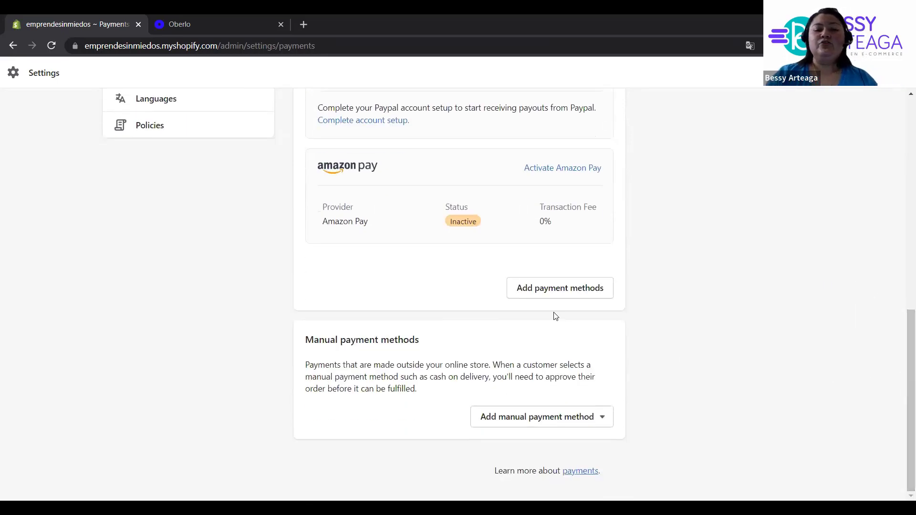
- Open the alternative payment providers, examine the full list through Zip (US), and return to the payments settings
{"action": "left_click", "coordinate": [546, 289]}
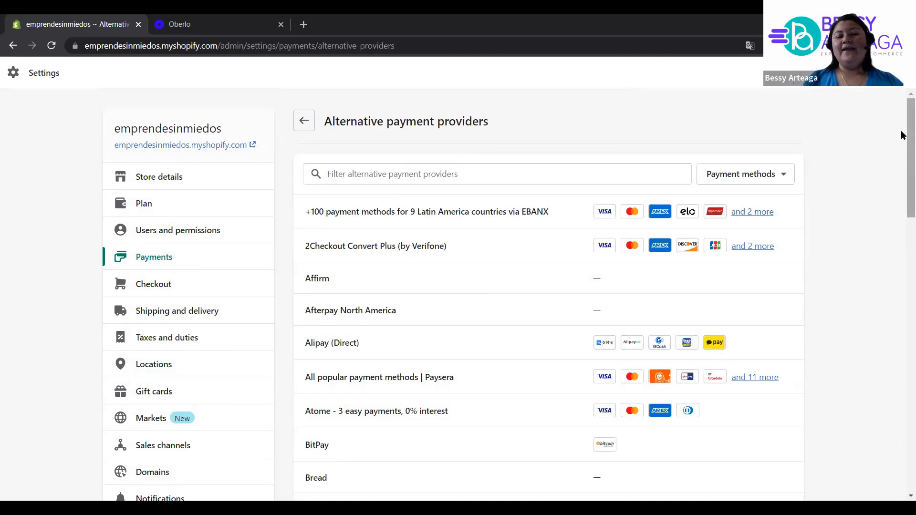
{"action": "scroll", "coordinate": [902, 135], "scroll_direction": "down", "scroll_amount": 2}
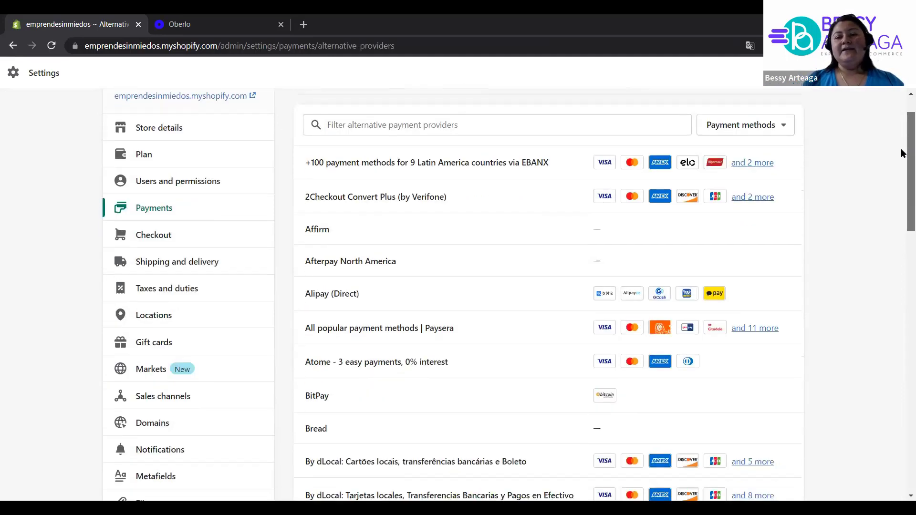
{"action": "scroll", "coordinate": [901, 168], "scroll_direction": "down", "scroll_amount": 1}
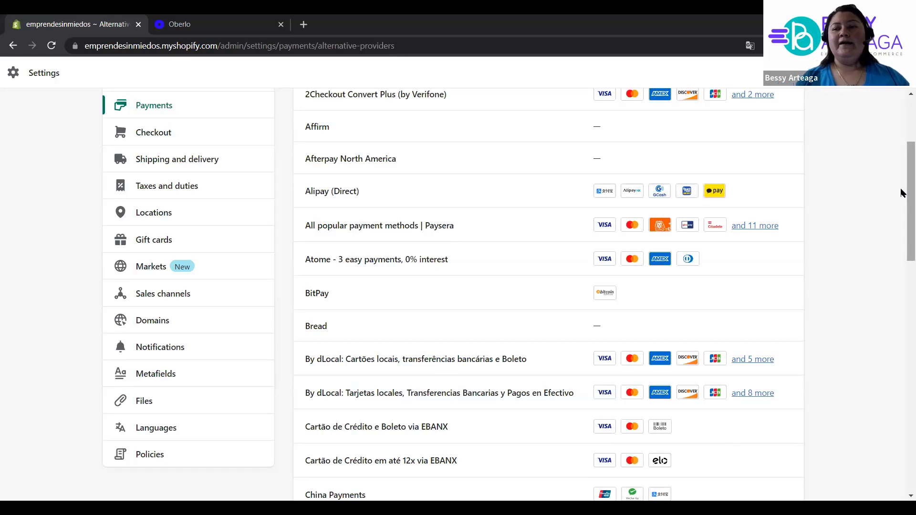
{"action": "scroll", "coordinate": [902, 193], "scroll_direction": "down", "scroll_amount": 3}
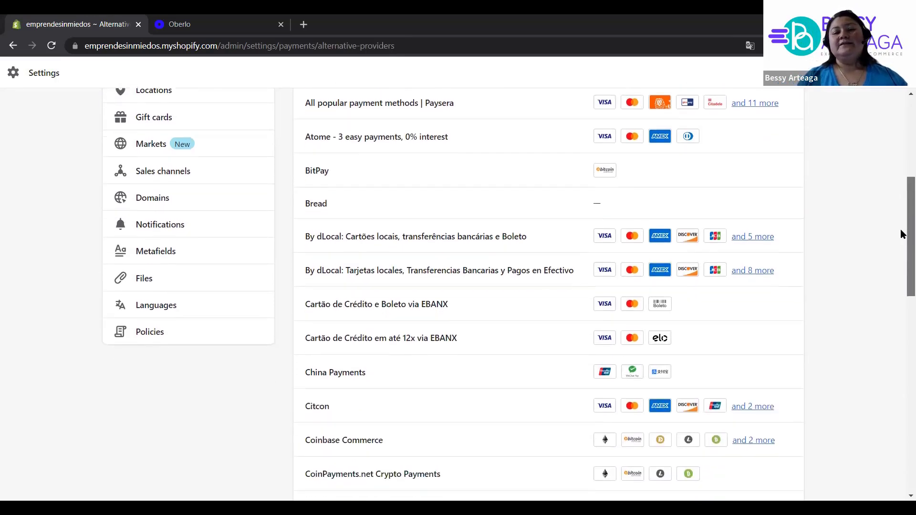
{"action": "scroll", "coordinate": [901, 233], "scroll_direction": "down", "scroll_amount": 1}
{"action": "scroll", "coordinate": [902, 233], "scroll_direction": "down", "scroll_amount": 3}
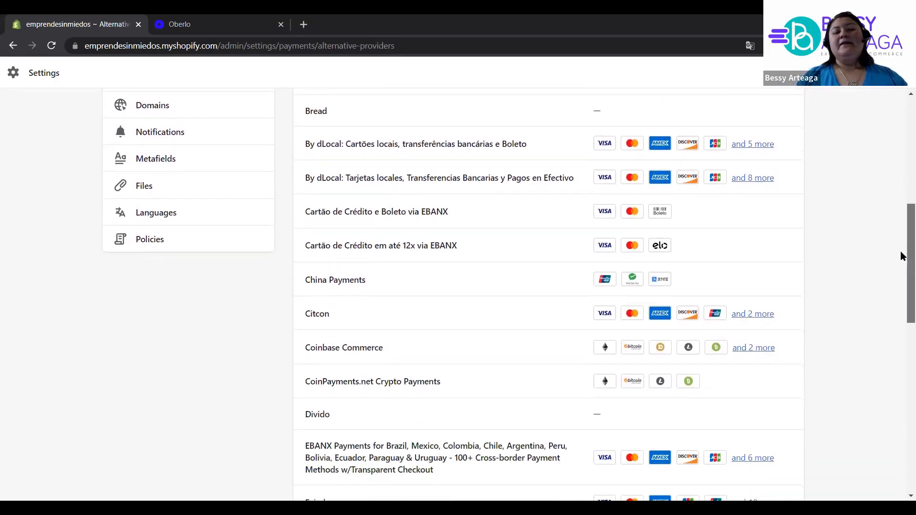
{"action": "scroll", "coordinate": [902, 257], "scroll_direction": "down", "scroll_amount": 1}
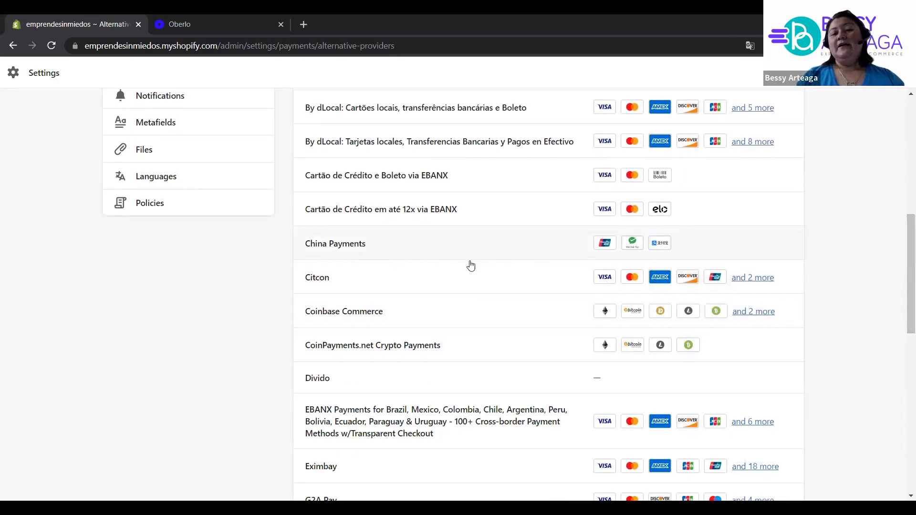
{"action": "scroll", "coordinate": [901, 253], "scroll_direction": "down", "scroll_amount": 3}
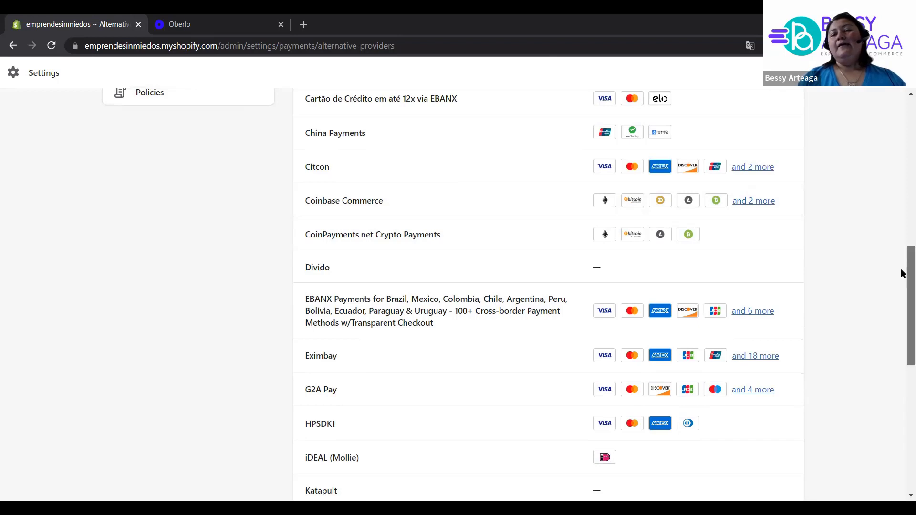
{"action": "left_click_drag", "start_coordinate": [901, 269], "coordinate": [900, 413]}
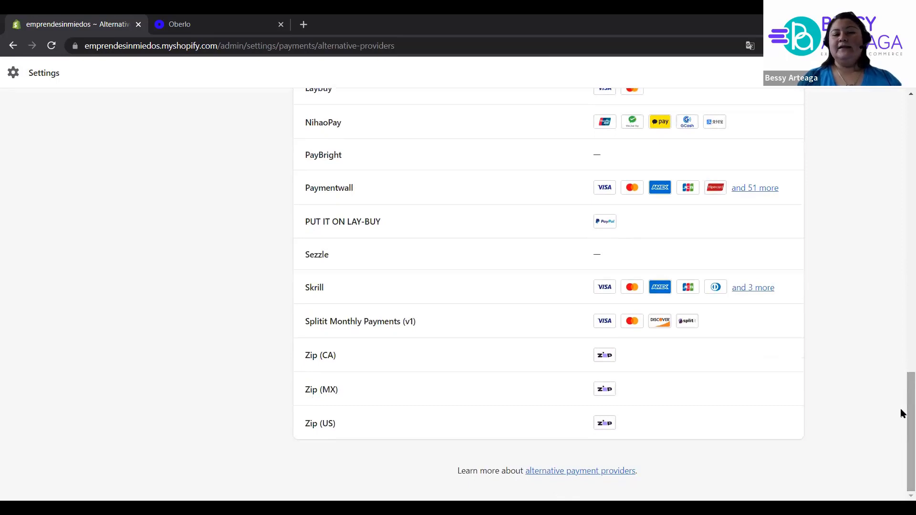
{"action": "left_click_drag", "start_coordinate": [900, 411], "coordinate": [901, 122]}
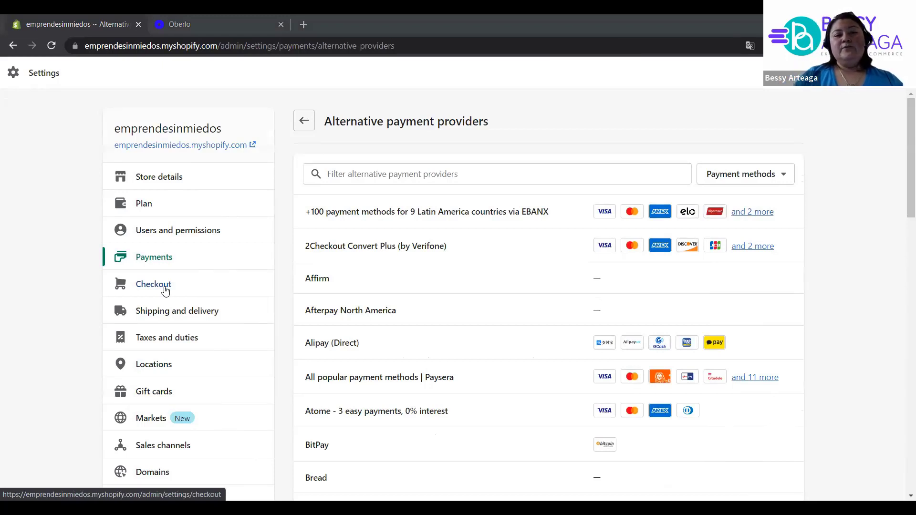
{"action": "left_click", "coordinate": [303, 121]}
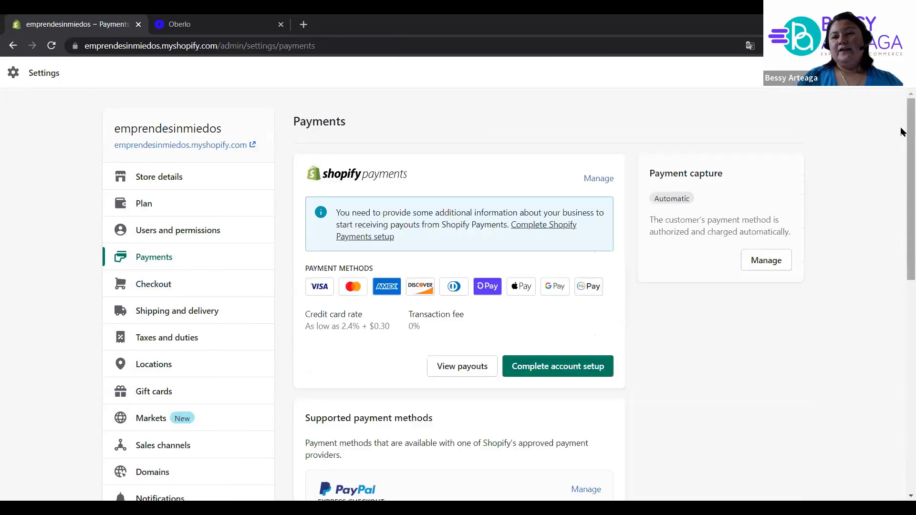
- Open the manual Cash on Delivery (COD) setup, examine its additional details and payment instructions fields, and close it without activating
{"action": "scroll", "coordinate": [901, 143], "scroll_direction": "down", "scroll_amount": 1}
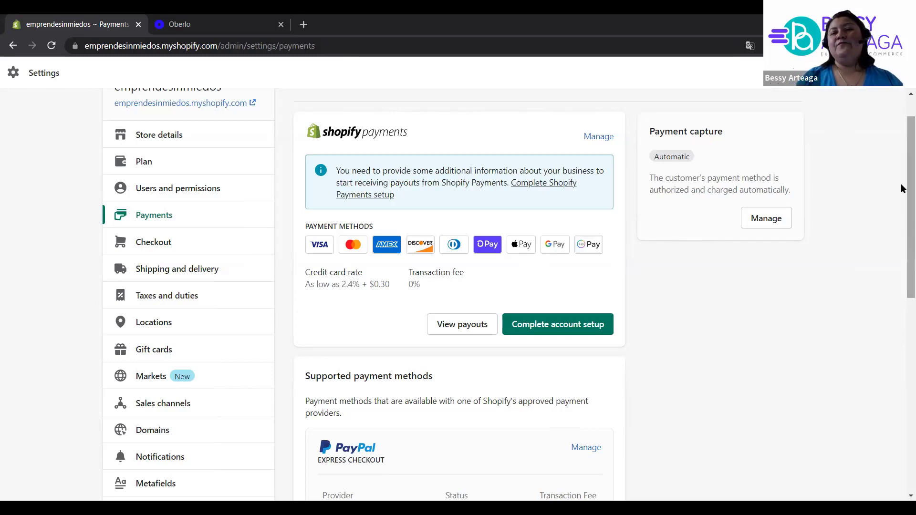
{"action": "left_click_drag", "start_coordinate": [903, 178], "coordinate": [901, 394]}
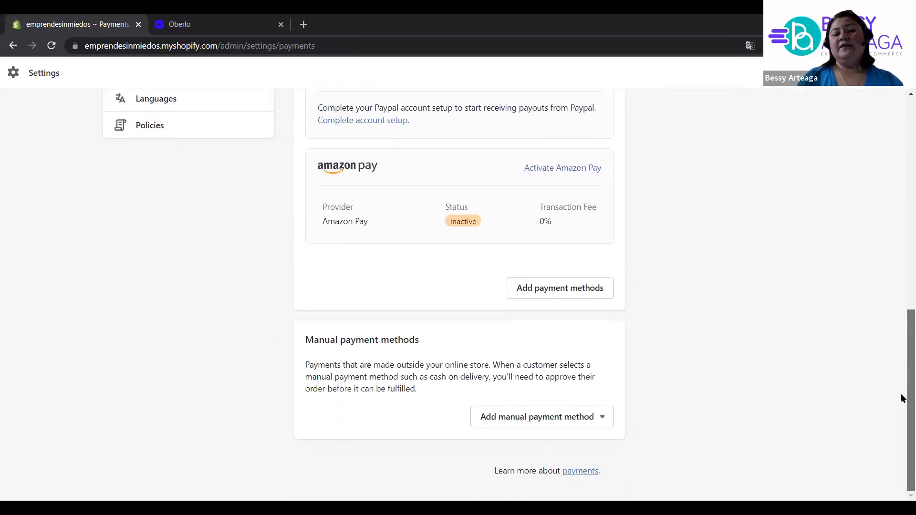
{"action": "left_click", "coordinate": [534, 421]}
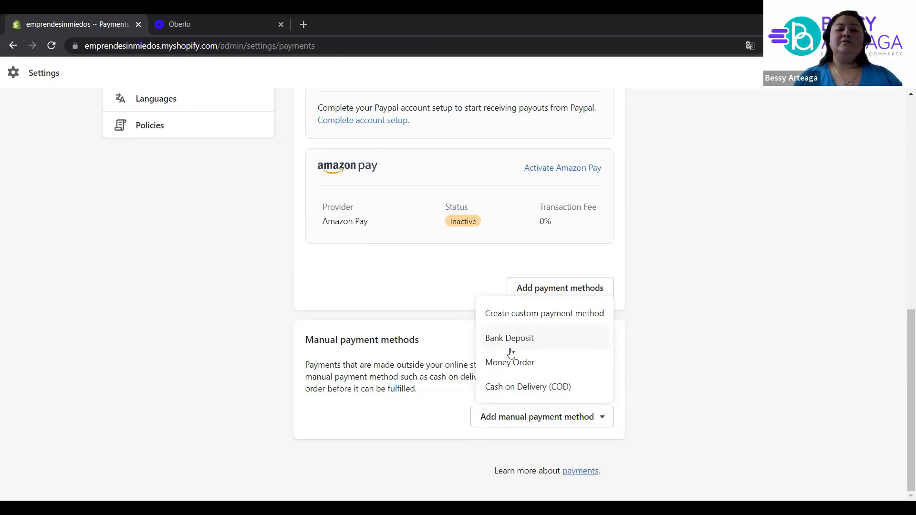
{"action": "left_click", "coordinate": [500, 390]}
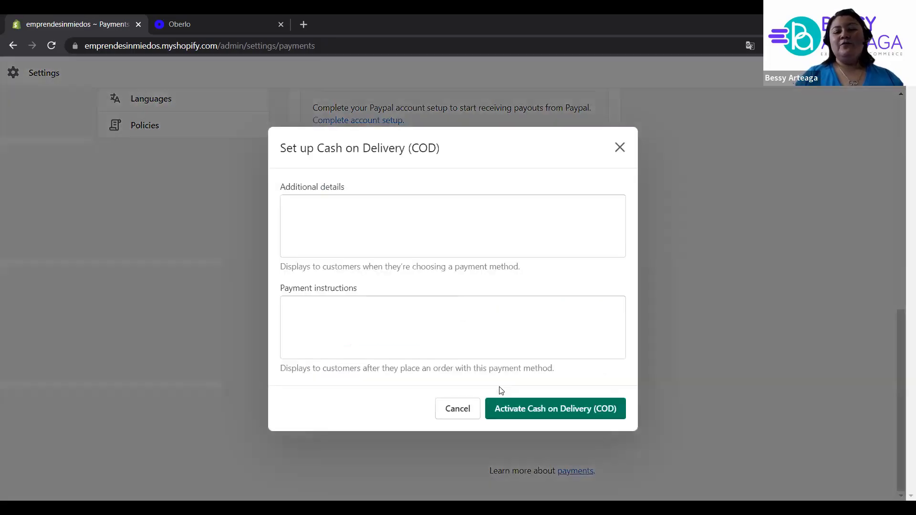
{"action": "left_click", "coordinate": [312, 207]}
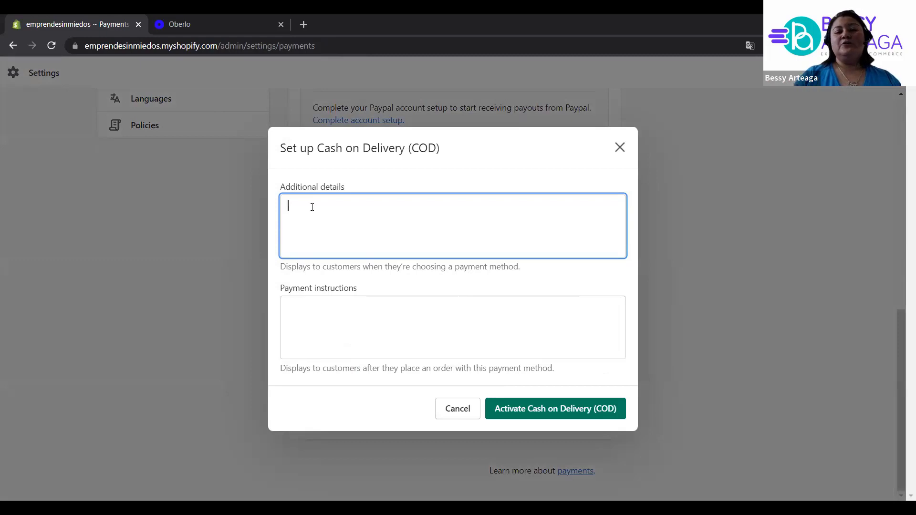
{"action": "left_click", "coordinate": [328, 315]}
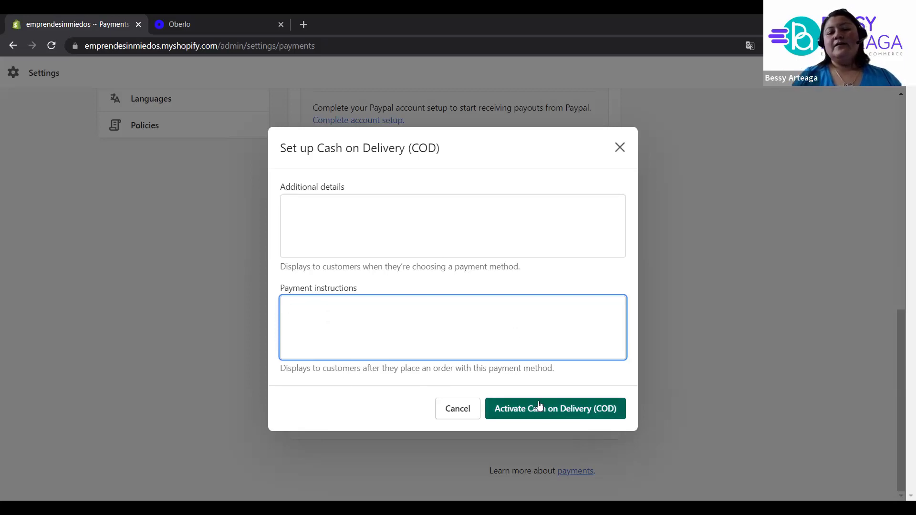
{"action": "left_click", "coordinate": [619, 147]}
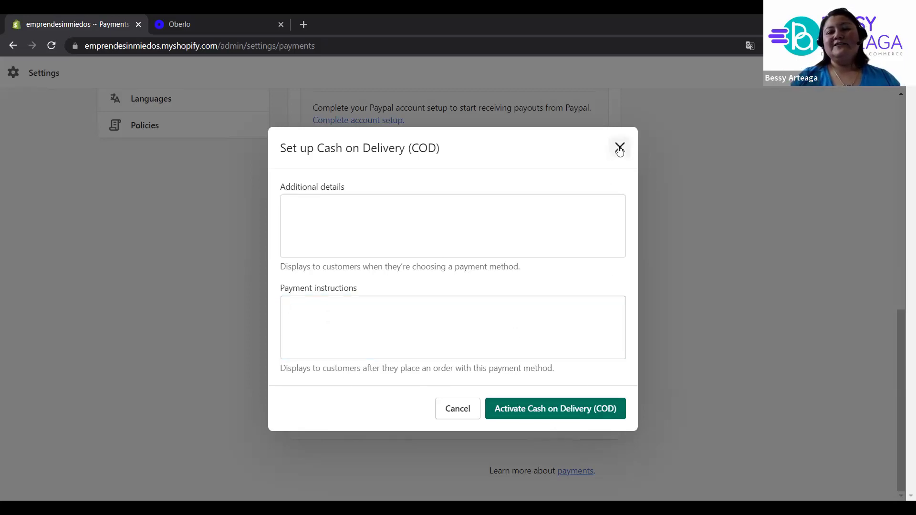
{"action": "left_click_drag", "start_coordinate": [901, 350], "coordinate": [902, 116]}
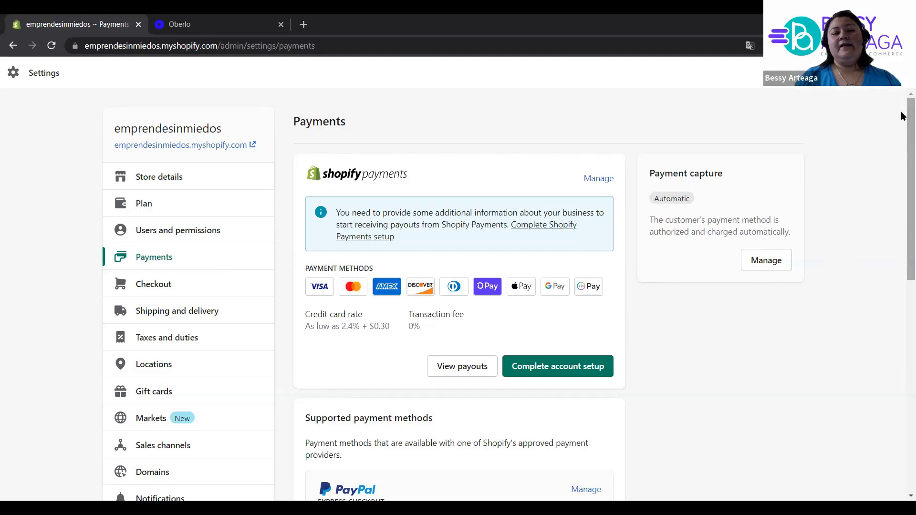
- Open the checkout settings and try optional and required customer accounts, ending on Don't use accounts
{"action": "left_click", "coordinate": [161, 291]}
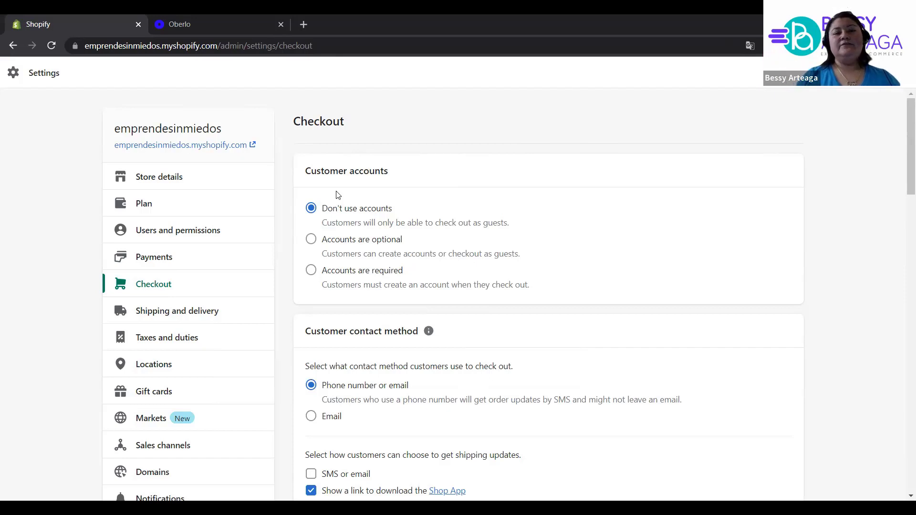
{"action": "left_click", "coordinate": [317, 240]}
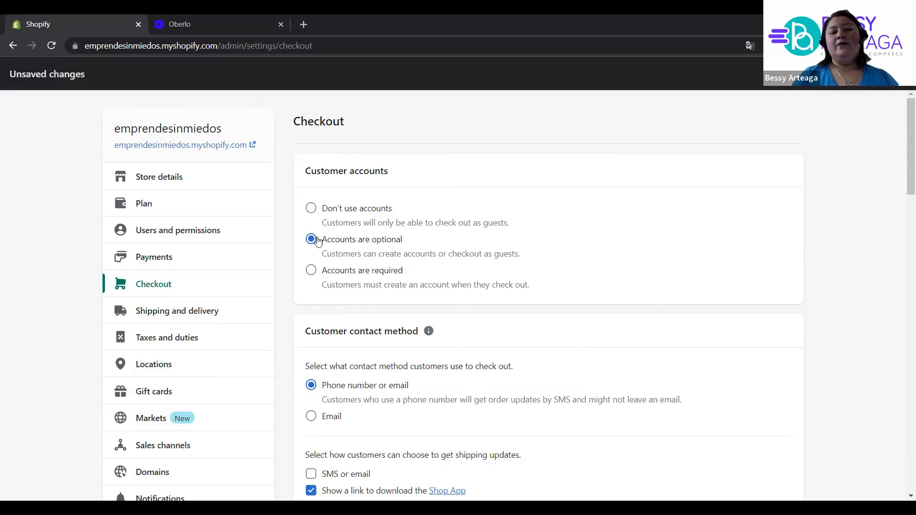
{"action": "left_click", "coordinate": [312, 272]}
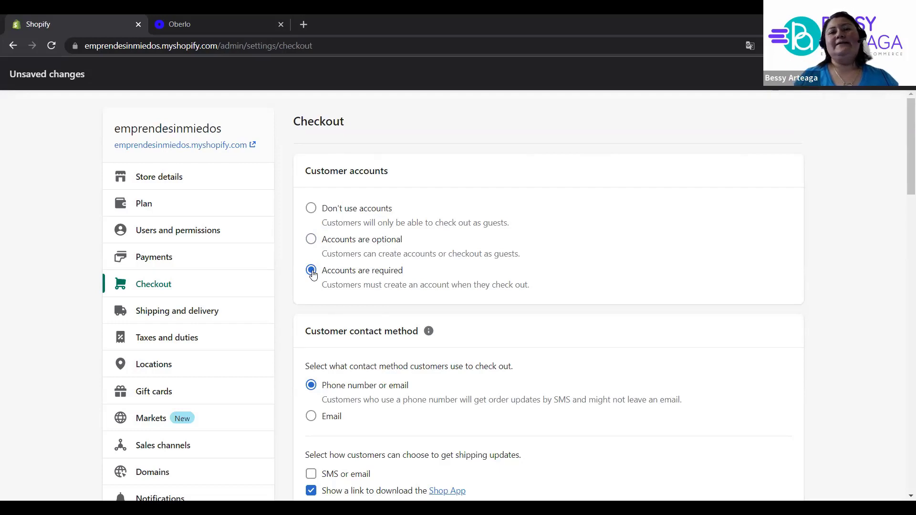
{"action": "left_click", "coordinate": [311, 208]}
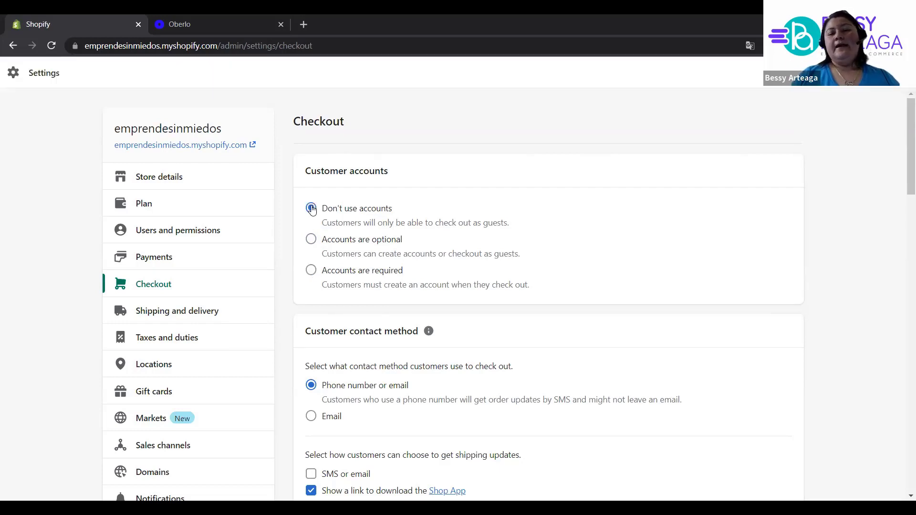
- Examine the checkout options for customer contact method, customer information, order processing, marketing consent and order status page scripts
{"action": "left_click_drag", "start_coordinate": [902, 147], "coordinate": [902, 193]}
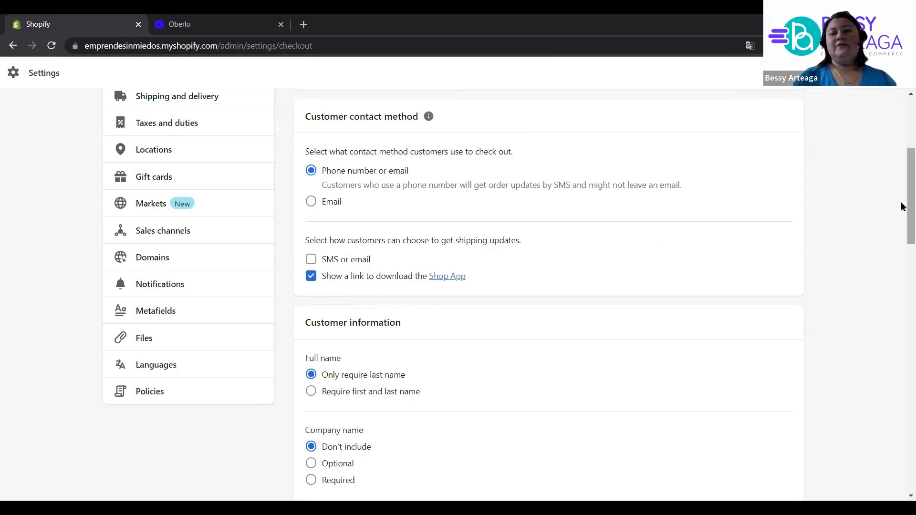
{"action": "left_click_drag", "start_coordinate": [901, 189], "coordinate": [901, 231]}
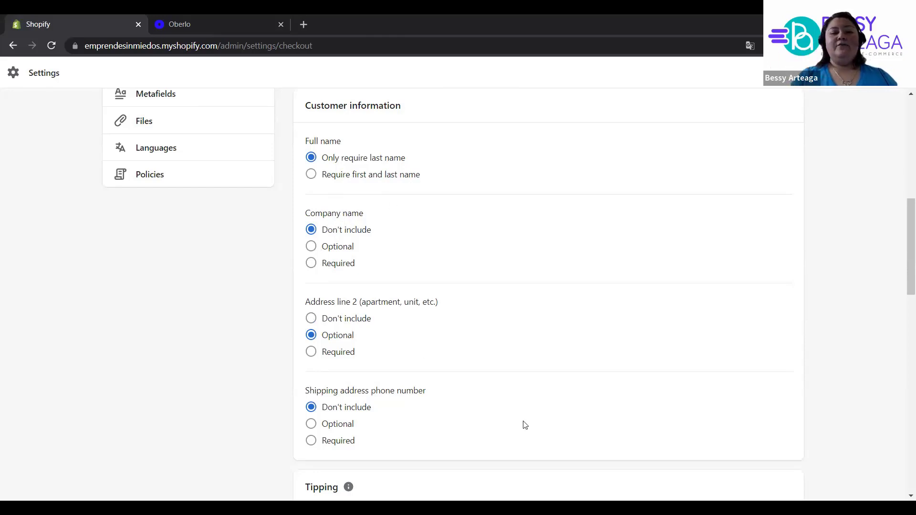
{"action": "left_click_drag", "start_coordinate": [901, 266], "coordinate": [901, 372]}
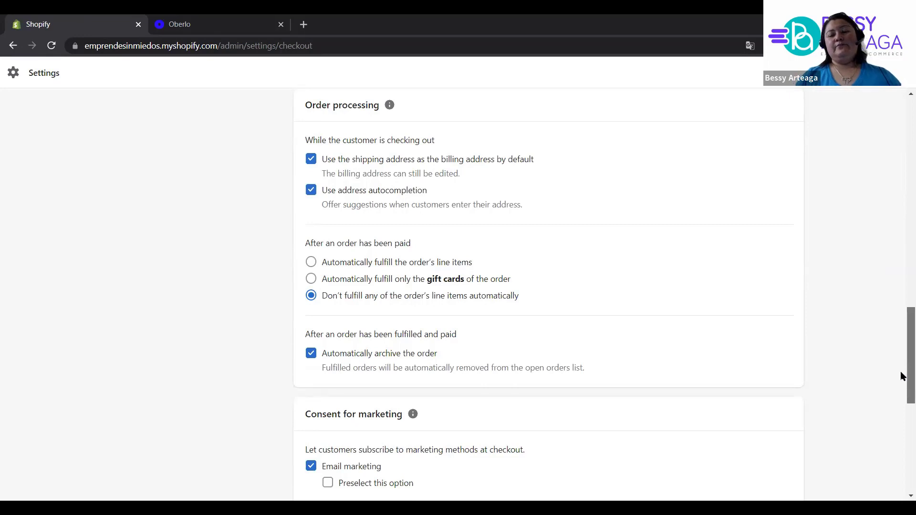
{"action": "left_click_drag", "start_coordinate": [901, 372], "coordinate": [901, 404]}
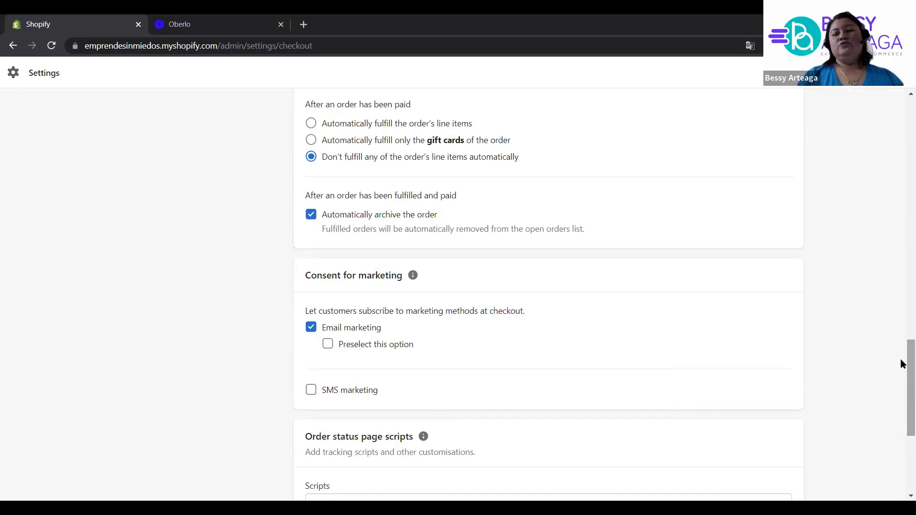
{"action": "scroll", "coordinate": [901, 372], "scroll_direction": "down", "scroll_amount": 1}
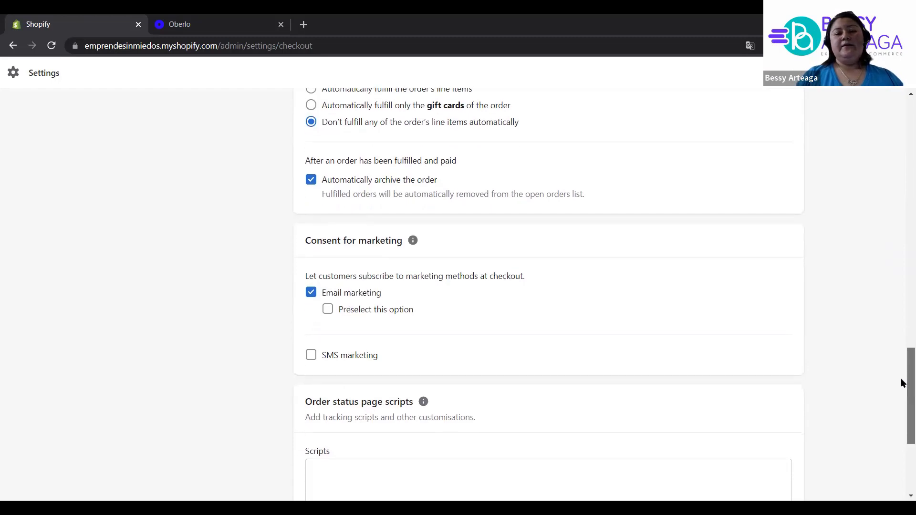
{"action": "scroll", "coordinate": [900, 373], "scroll_direction": "down", "scroll_amount": 2}
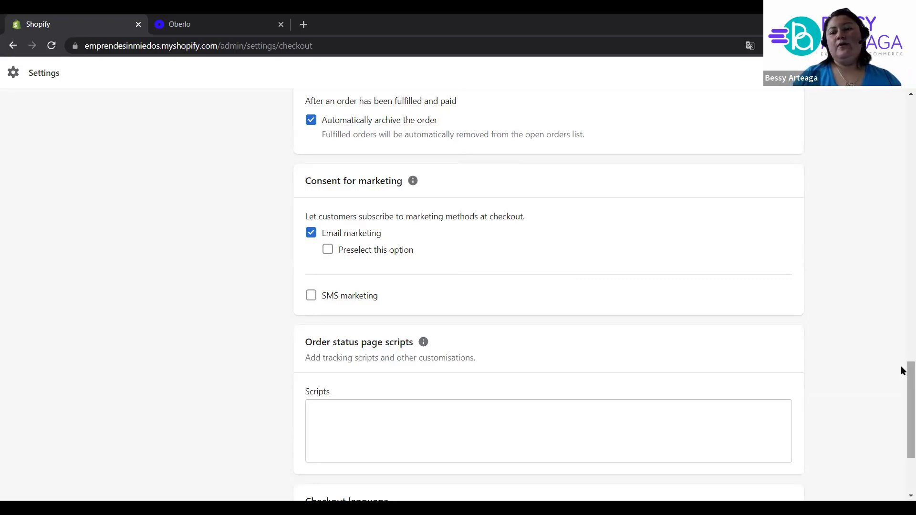
{"action": "left_click_drag", "start_coordinate": [903, 375], "coordinate": [903, 132]}
{"action": "scroll", "coordinate": [903, 133], "scroll_direction": "up", "scroll_amount": 1}
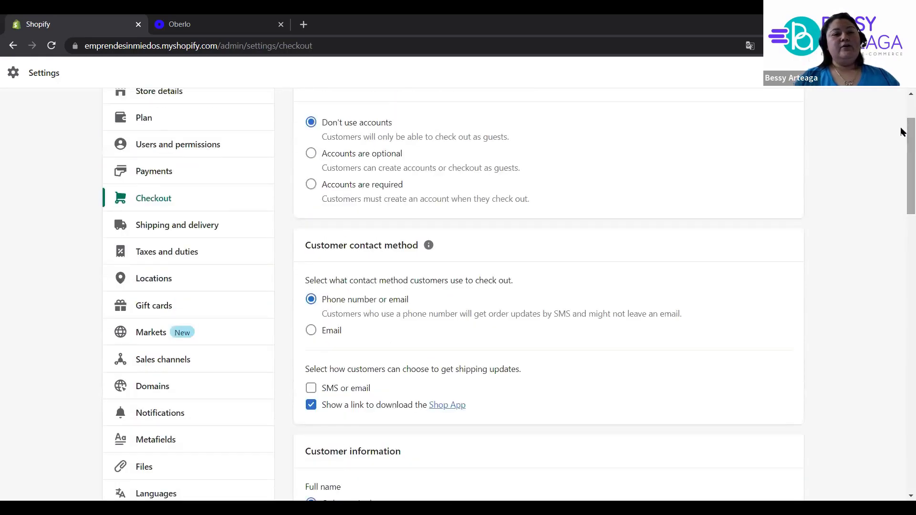
- Open the shipping and delivery settings and examine the general shipping rates for the Domestic and Rest of the World zones
{"action": "left_click", "coordinate": [165, 226]}
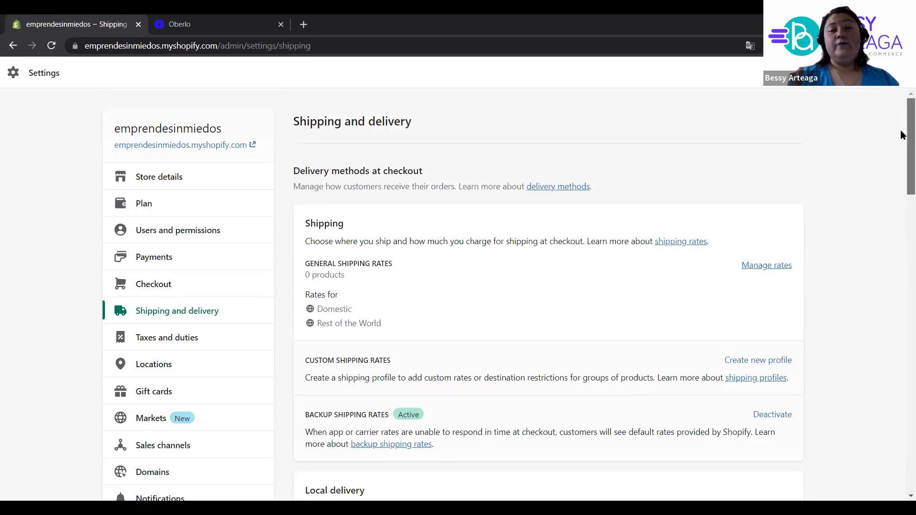
{"action": "scroll", "coordinate": [903, 143], "scroll_direction": "down", "scroll_amount": 2}
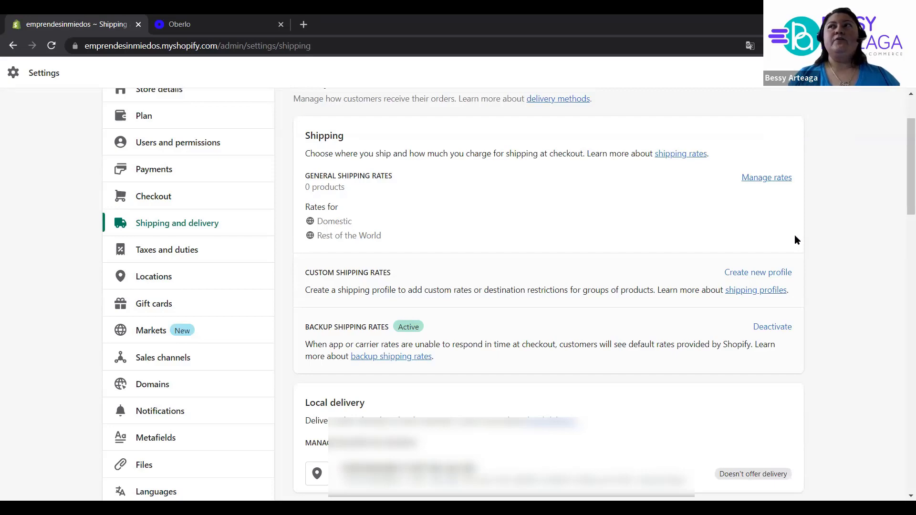
{"action": "left_click", "coordinate": [768, 178]}
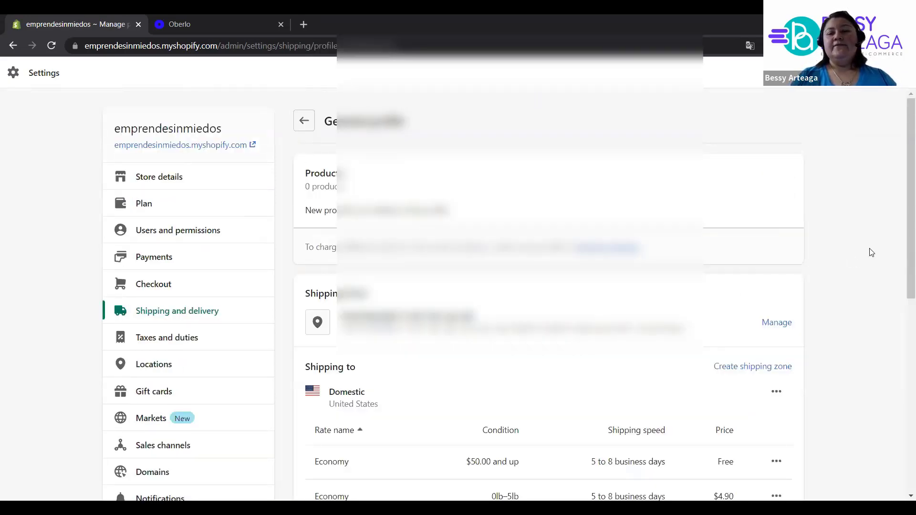
{"action": "scroll", "coordinate": [900, 209], "scroll_direction": "down", "scroll_amount": 4}
{"action": "scroll", "coordinate": [900, 310], "scroll_direction": "down", "scroll_amount": 1}
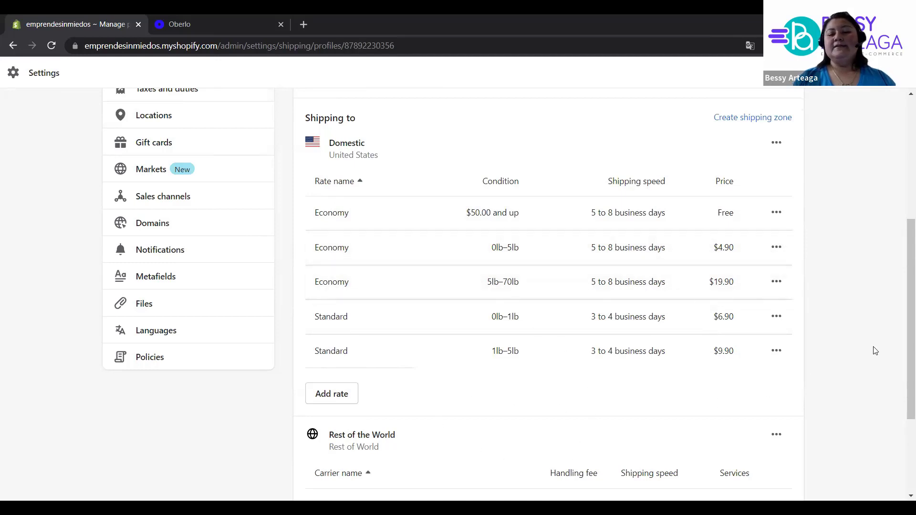
{"action": "scroll", "coordinate": [902, 283], "scroll_direction": "down", "scroll_amount": 1}
{"action": "scroll", "coordinate": [902, 282], "scroll_direction": "down", "scroll_amount": 3}
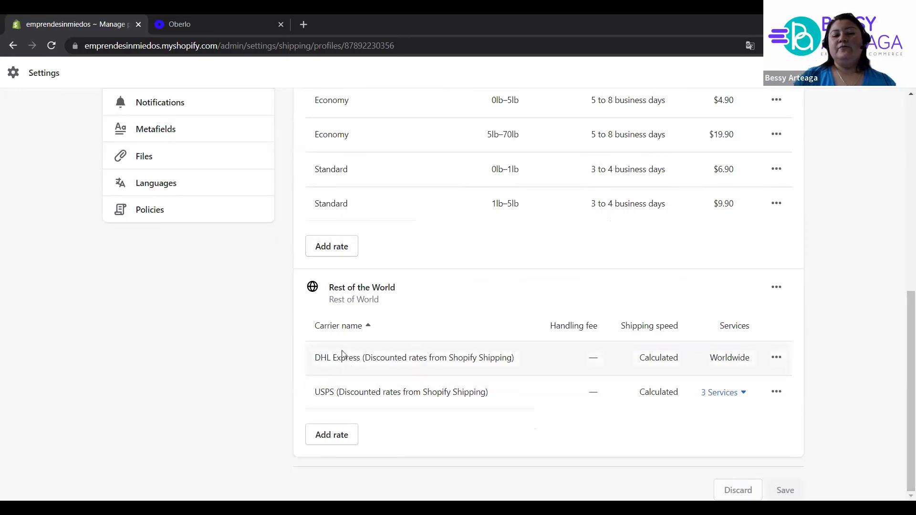
{"action": "left_click_drag", "start_coordinate": [329, 289], "coordinate": [398, 285]}
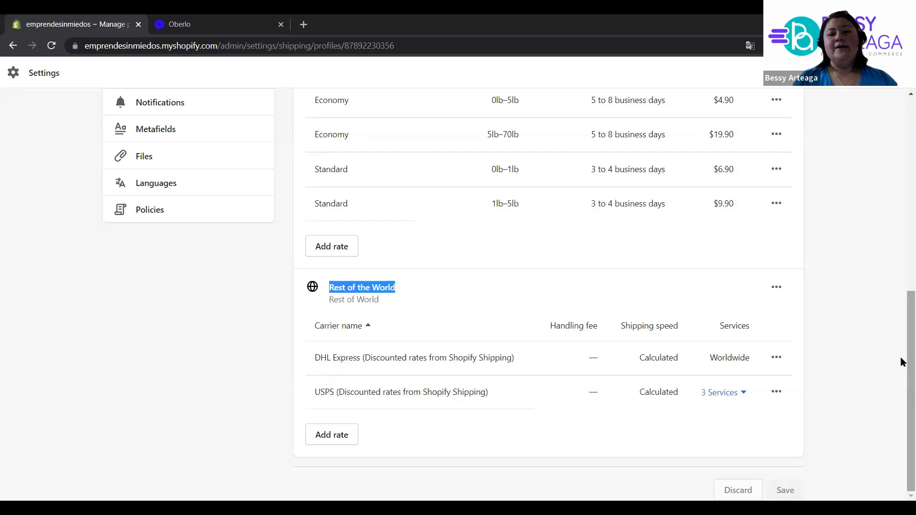
- Open the taxes and duties settings for the United States and examine its sales tax liability, tax collection and override options
{"action": "left_click_drag", "start_coordinate": [902, 363], "coordinate": [901, 237]}
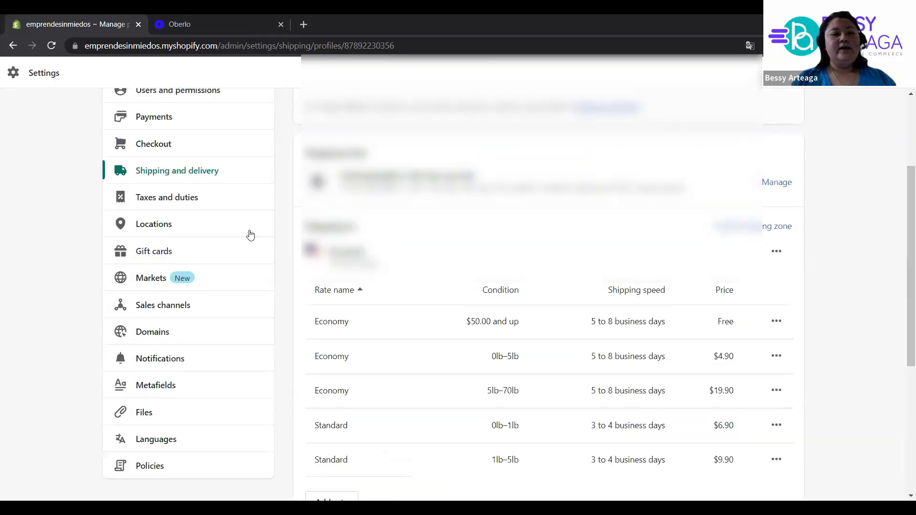
{"action": "left_click", "coordinate": [219, 197]}
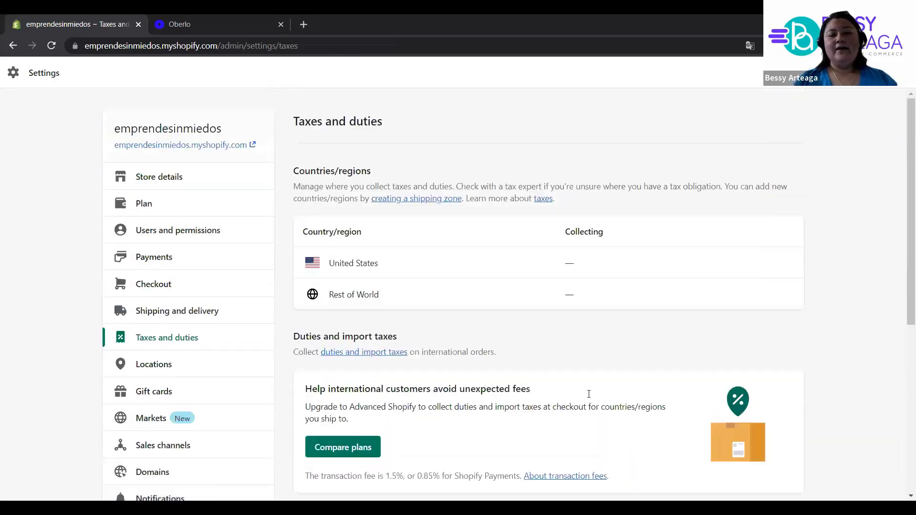
{"action": "left_click", "coordinate": [454, 268]}
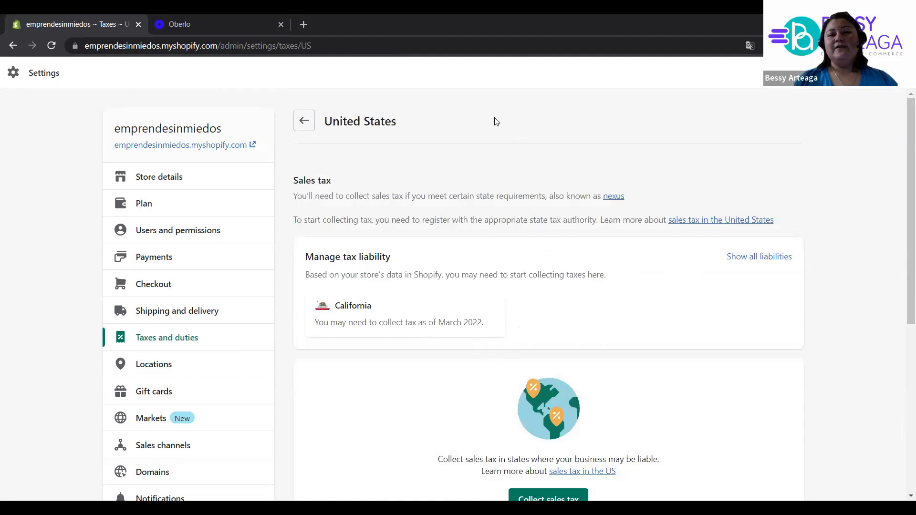
{"action": "scroll", "coordinate": [902, 200], "scroll_direction": "down", "scroll_amount": 4}
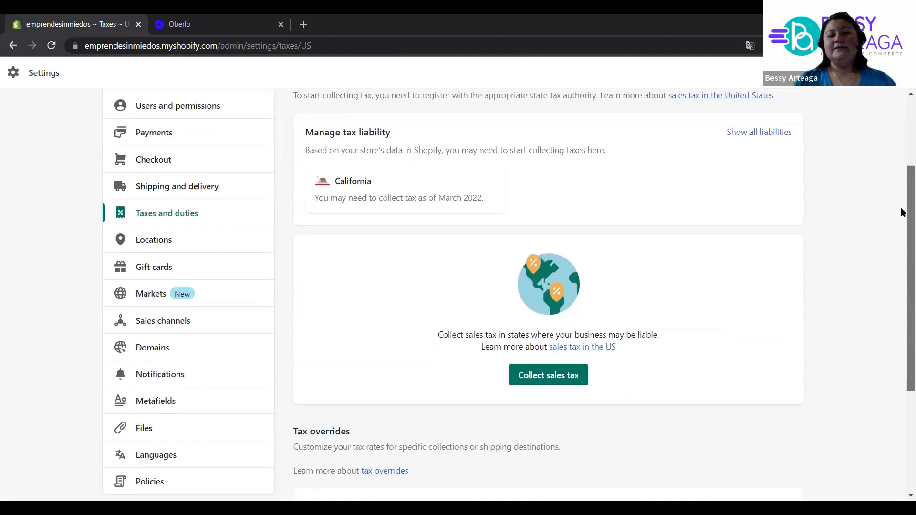
{"action": "scroll", "coordinate": [902, 244], "scroll_direction": "down", "scroll_amount": 2}
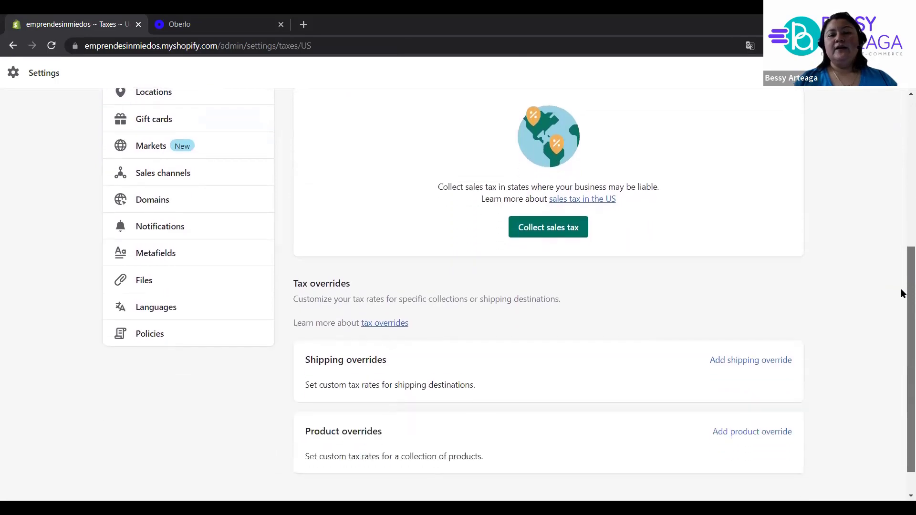
{"action": "scroll", "coordinate": [901, 293], "scroll_direction": "down", "scroll_amount": 1}
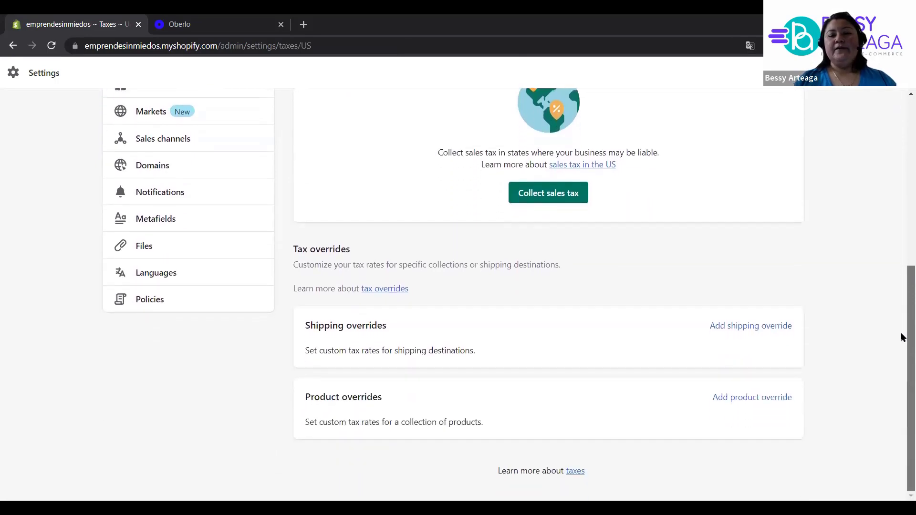
{"action": "scroll", "coordinate": [903, 239], "scroll_direction": "up", "scroll_amount": 5}
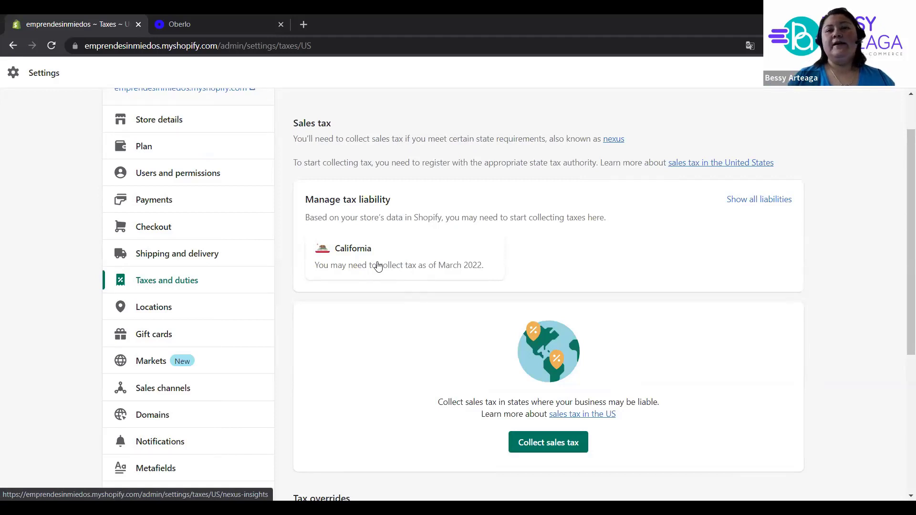
{"action": "mouse_move", "coordinate": [901, 215]}
{"action": "left_mouse_down"}
{"action": "mouse_move", "coordinate": [902, 167]}
{"action": "mouse_move", "coordinate": [901, 215]}
{"action": "left_mouse_up"}
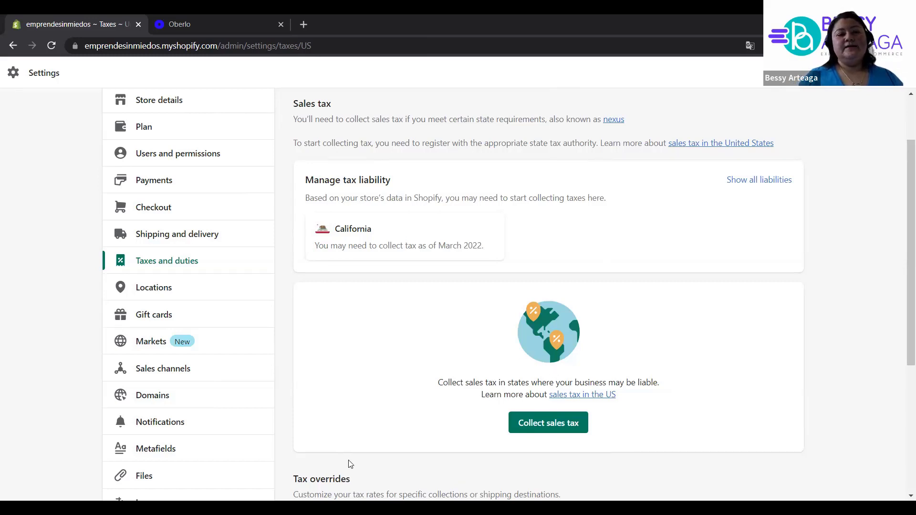
- Open the gift card settings, try the Gift cards expire option, and examine the available expiration period units without saving
{"action": "left_click", "coordinate": [169, 320]}
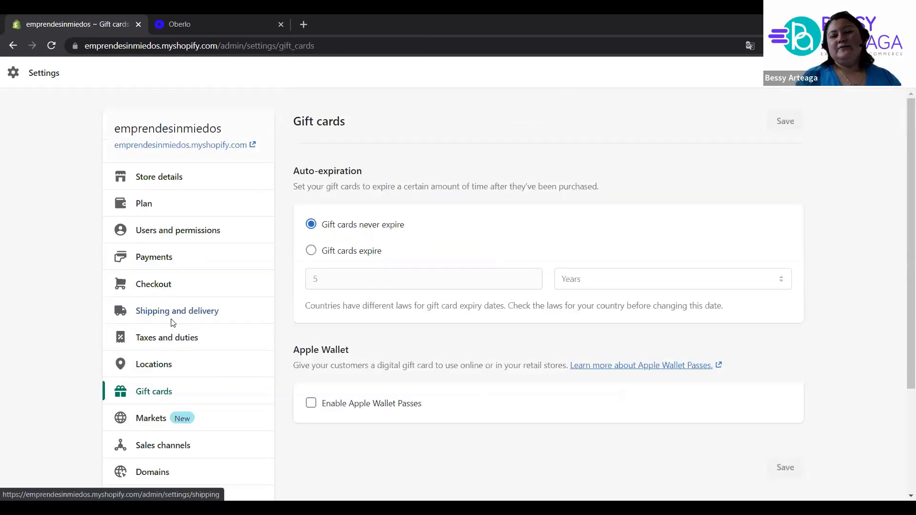
{"action": "left_click_drag", "start_coordinate": [903, 144], "coordinate": [903, 173]}
{"action": "scroll", "coordinate": [902, 205], "scroll_direction": "down", "scroll_amount": 1}
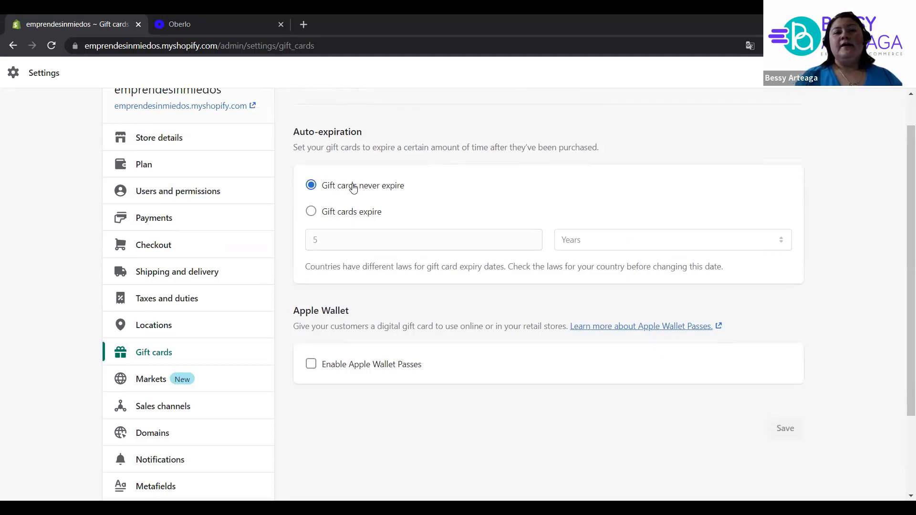
{"action": "left_click", "coordinate": [336, 215]}
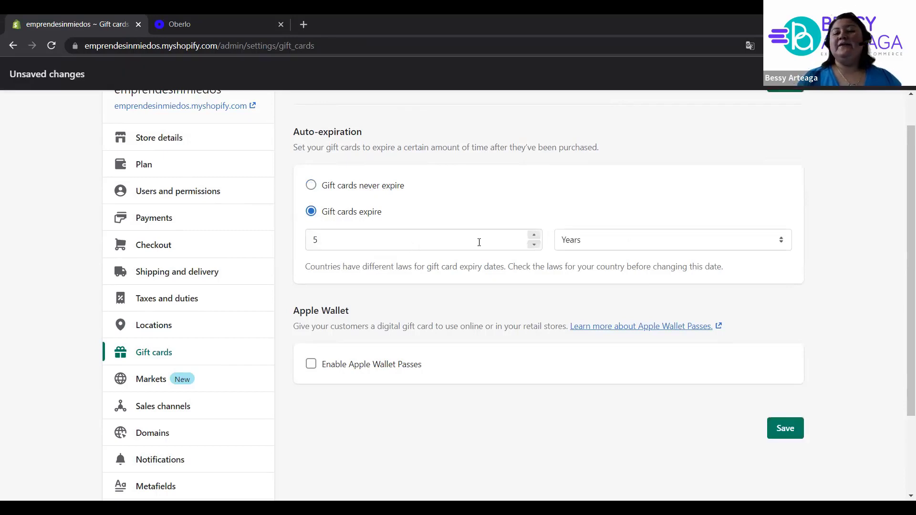
{"action": "left_click", "coordinate": [675, 247]}
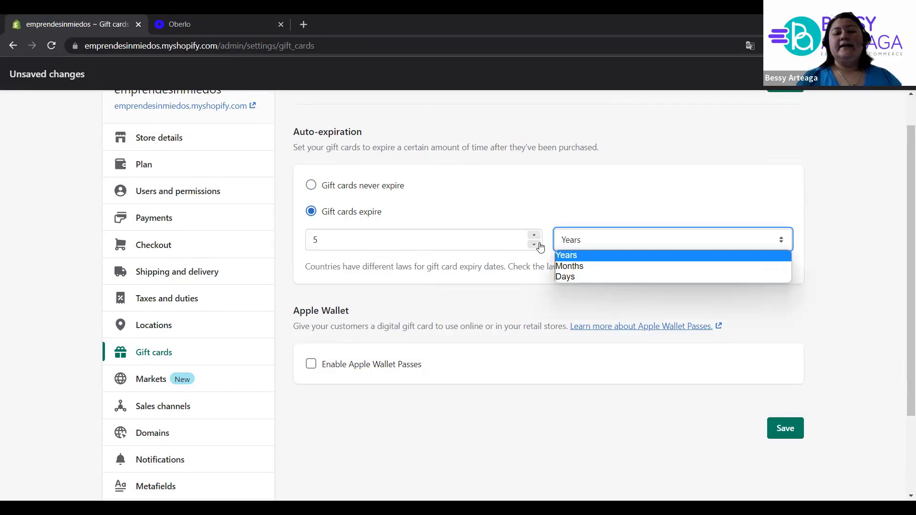
{"action": "left_click", "coordinate": [428, 199]}
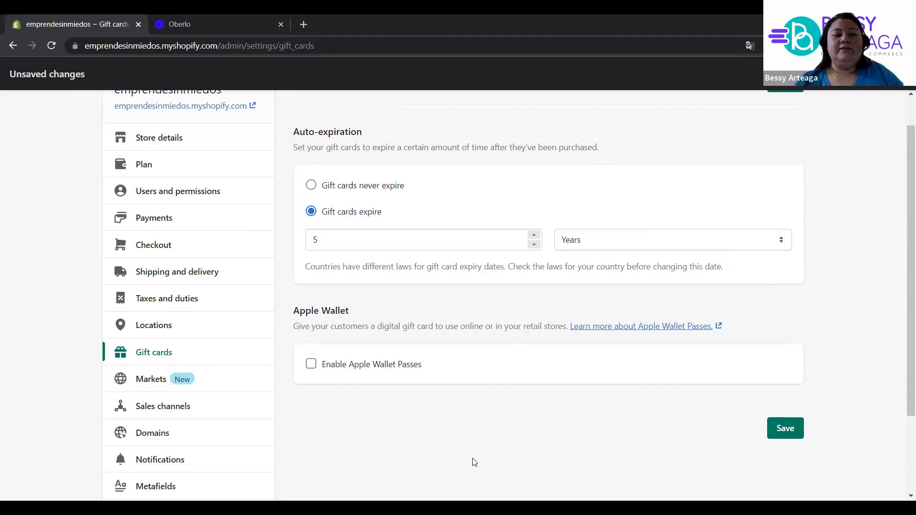
- Open the International market in the markets settings and examine its settings and full country list
{"action": "left_click", "coordinate": [199, 380]}
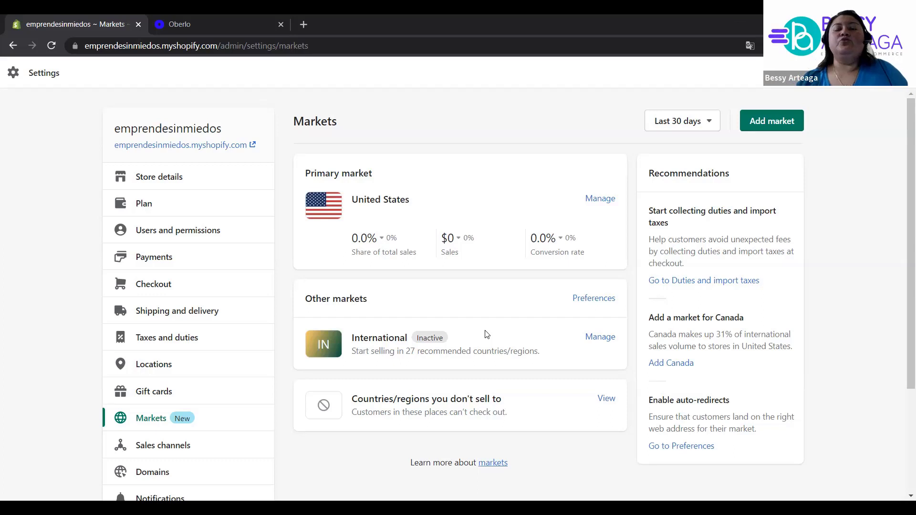
{"action": "left_click", "coordinate": [601, 341]}
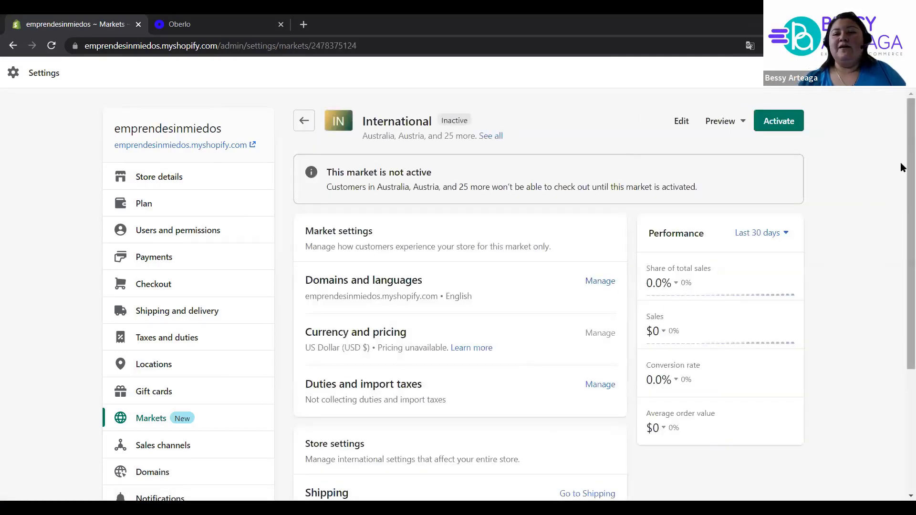
{"action": "left_click_drag", "start_coordinate": [901, 163], "coordinate": [901, 327]}
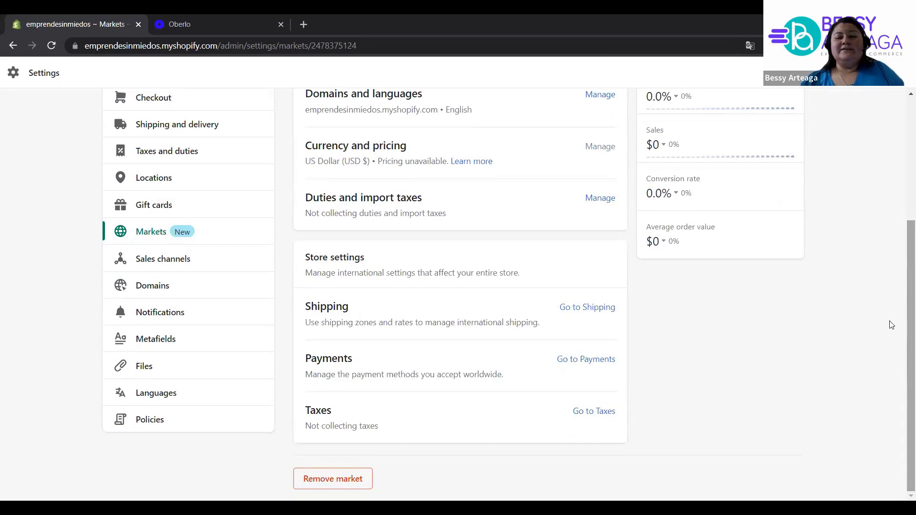
{"action": "left_click_drag", "start_coordinate": [901, 280], "coordinate": [900, 161]}
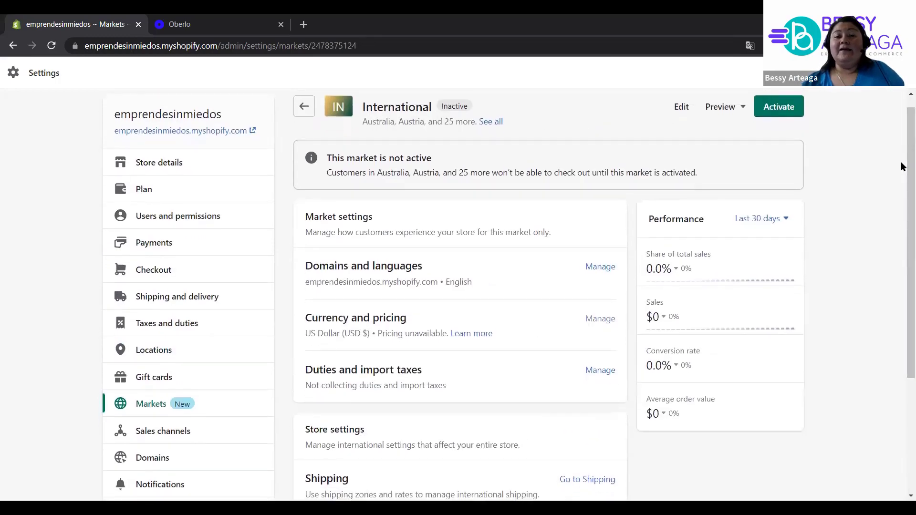
{"action": "left_click", "coordinate": [491, 123]}
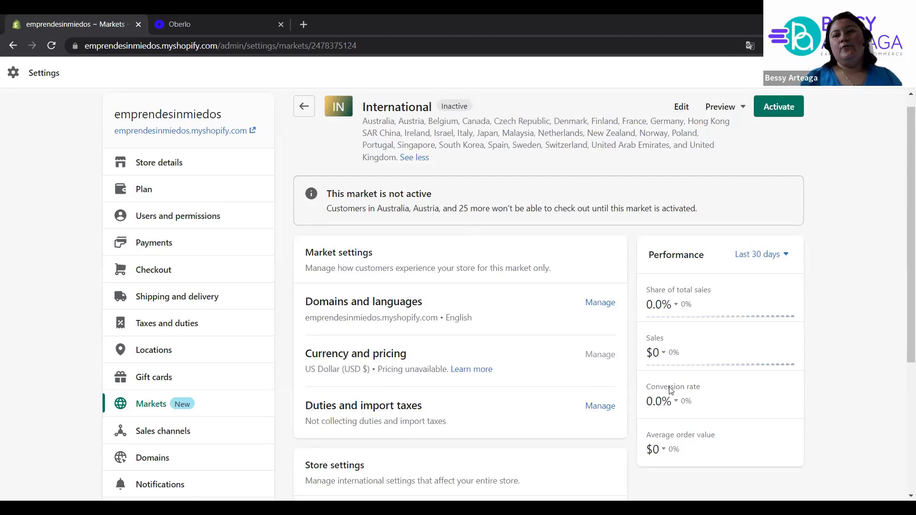
{"action": "scroll", "coordinate": [373, 230], "scroll_direction": "down", "scroll_amount": 2}
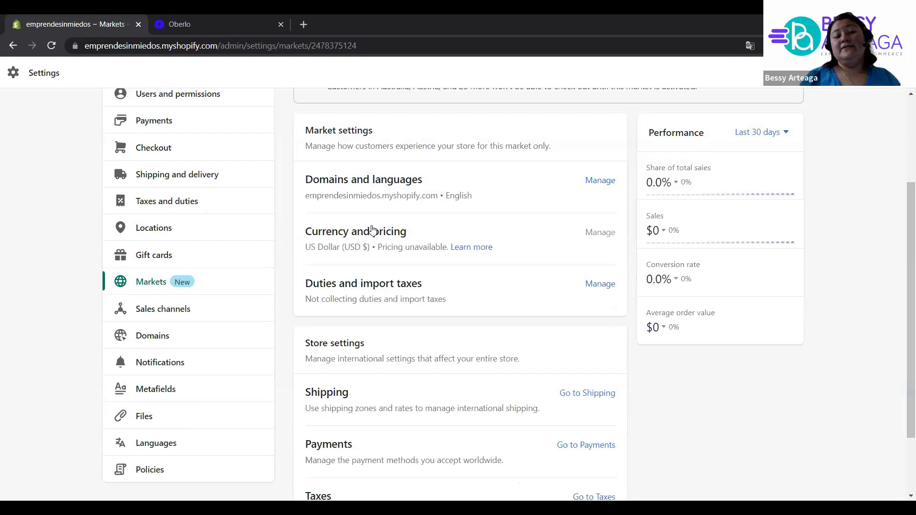
- Open the sales channels settings and examine the installed channels and the option for adding more
{"action": "left_click", "coordinate": [196, 312]}
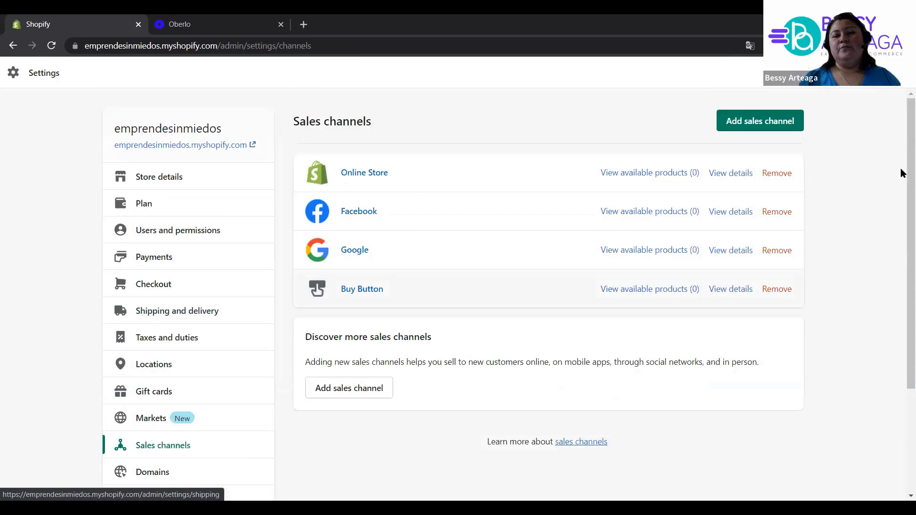
{"action": "scroll", "coordinate": [901, 181], "scroll_direction": "down", "scroll_amount": 1}
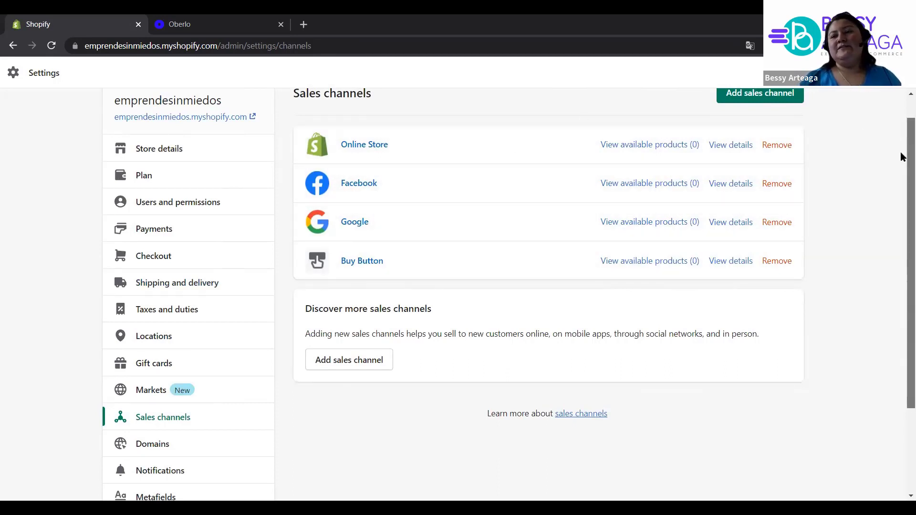
{"action": "scroll", "coordinate": [901, 136], "scroll_direction": "up", "scroll_amount": 1}
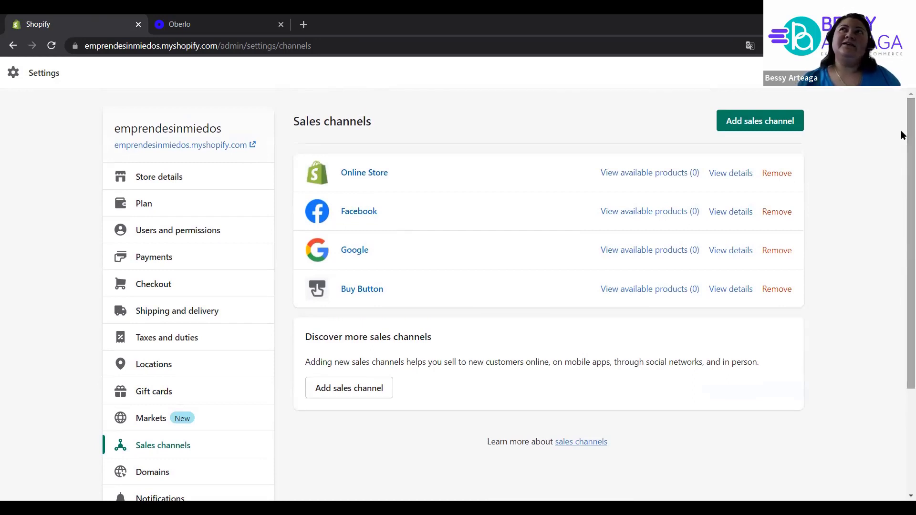
{"action": "scroll", "coordinate": [901, 136], "scroll_direction": "down", "scroll_amount": 1}
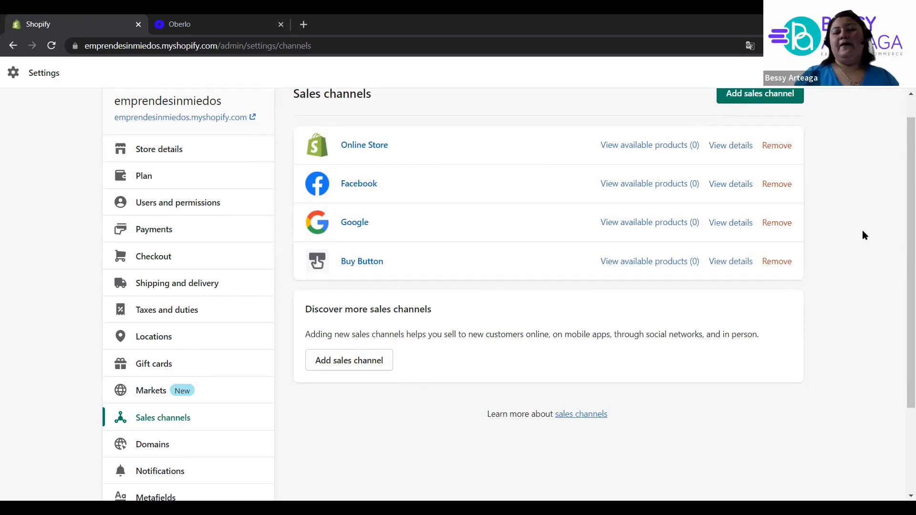
- Open the domains settings and examine the primary domain and the options for connecting, transferring or buying a domain
{"action": "left_click_drag", "start_coordinate": [903, 161], "coordinate": [902, 234]}
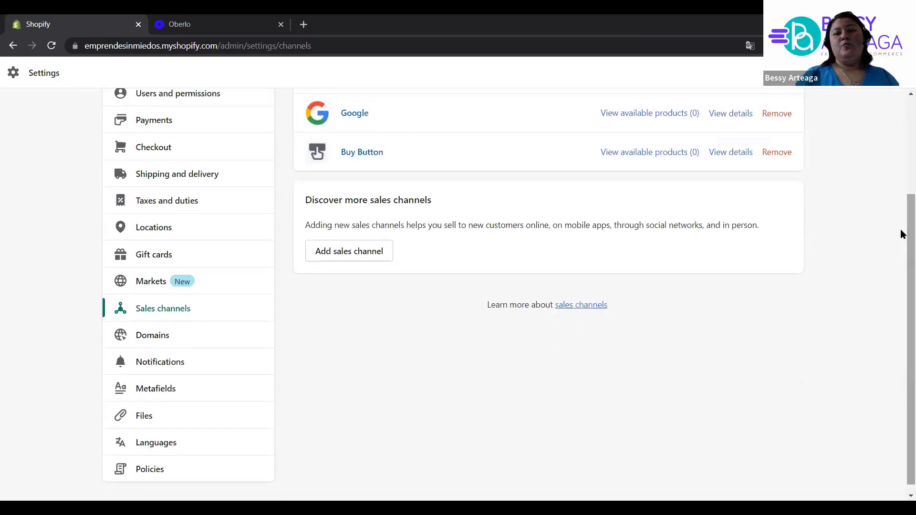
{"action": "left_click", "coordinate": [164, 338]}
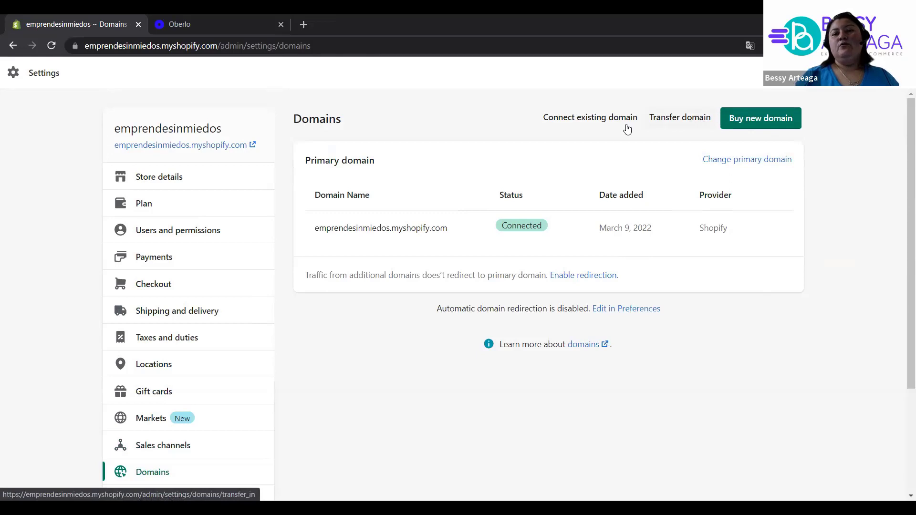
{"action": "left_click_drag", "start_coordinate": [900, 148], "coordinate": [903, 264]}
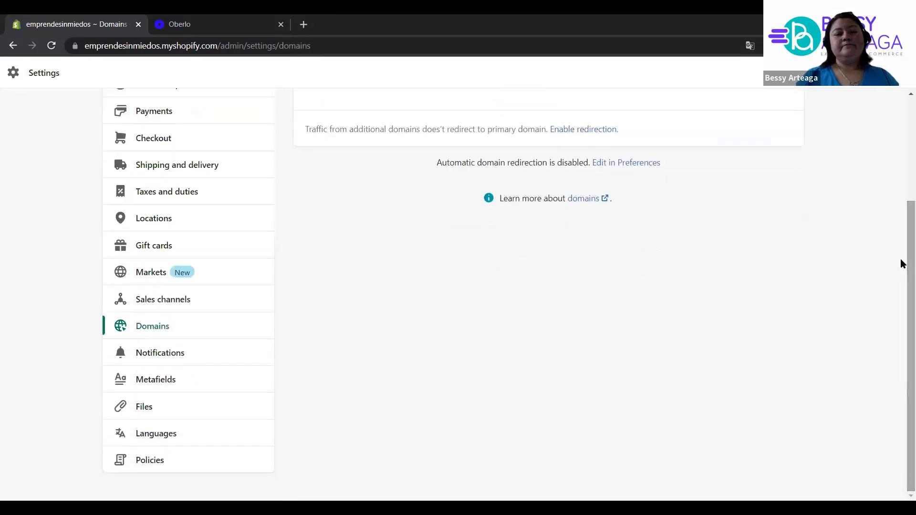
- Open the notifications settings and examine the customer notifications for orders, shipping and local delivery
{"action": "left_click", "coordinate": [187, 356]}
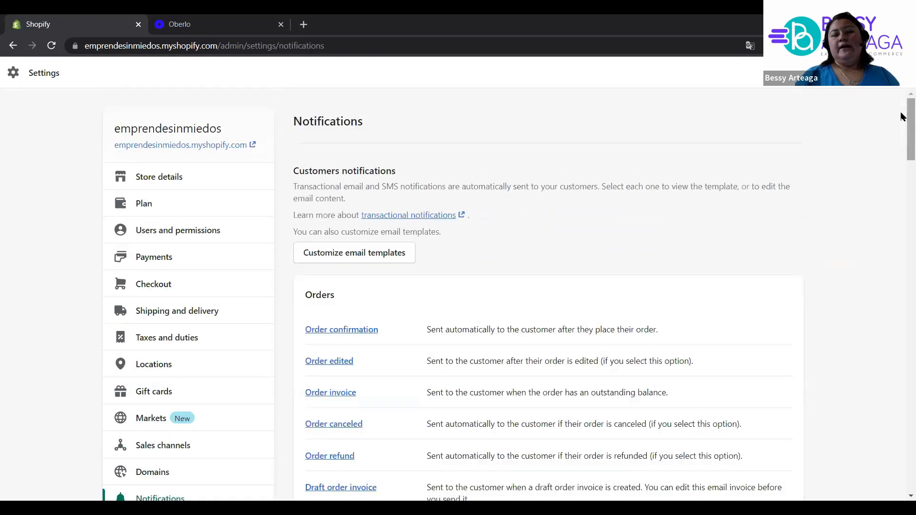
{"action": "scroll", "coordinate": [901, 114], "scroll_direction": "down", "scroll_amount": 1}
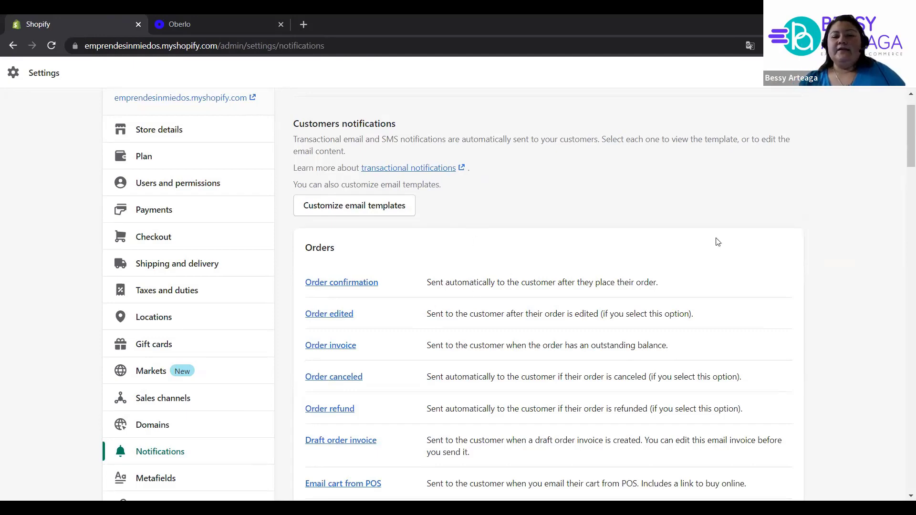
{"action": "left_click_drag", "start_coordinate": [901, 124], "coordinate": [905, 143]}
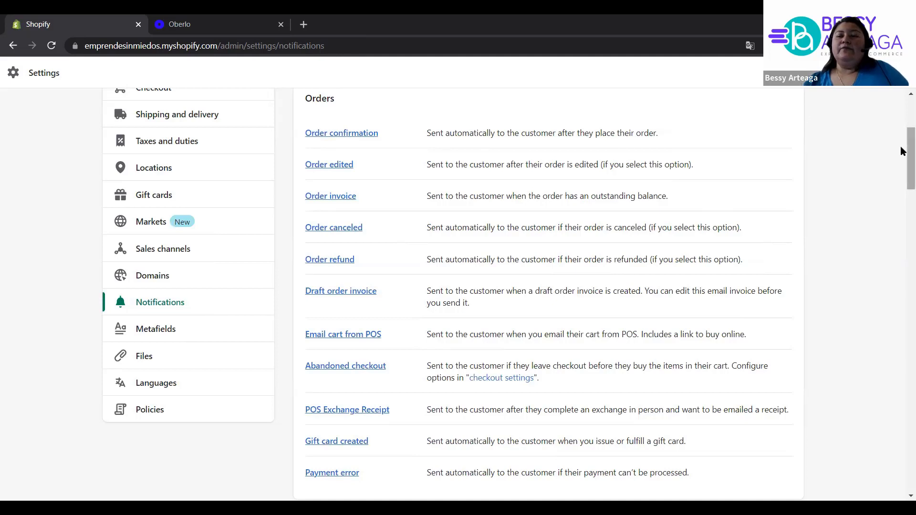
{"action": "scroll", "coordinate": [902, 150], "scroll_direction": "down", "scroll_amount": 1}
{"action": "scroll", "coordinate": [901, 147], "scroll_direction": "up", "scroll_amount": 1}
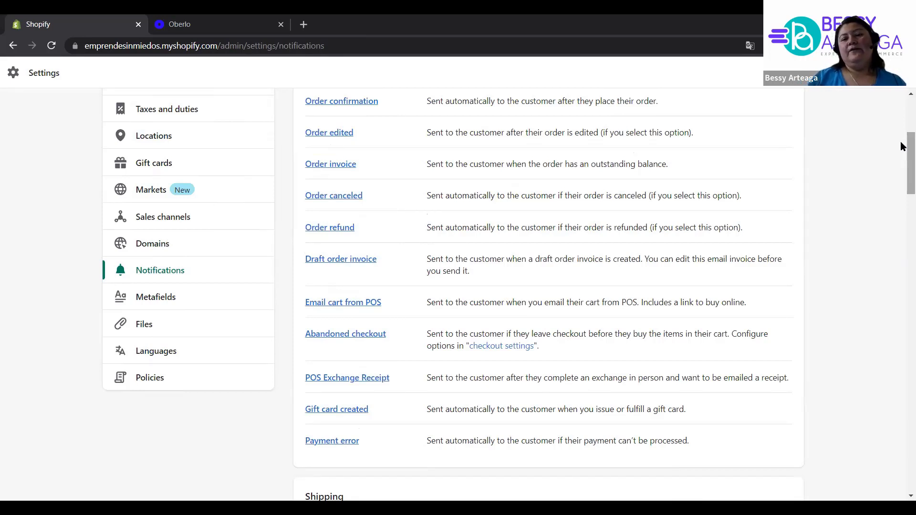
{"action": "scroll", "coordinate": [902, 146], "scroll_direction": "down", "scroll_amount": 1}
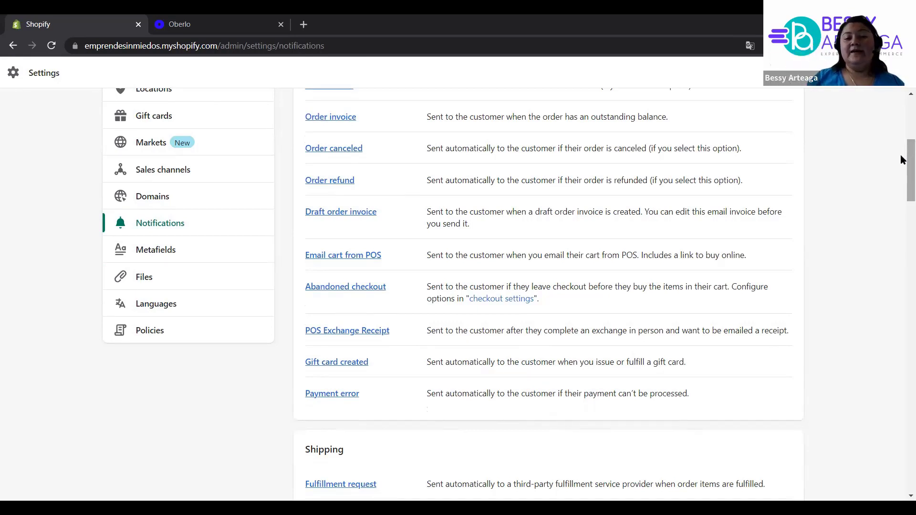
{"action": "left_click_drag", "start_coordinate": [902, 159], "coordinate": [901, 208]}
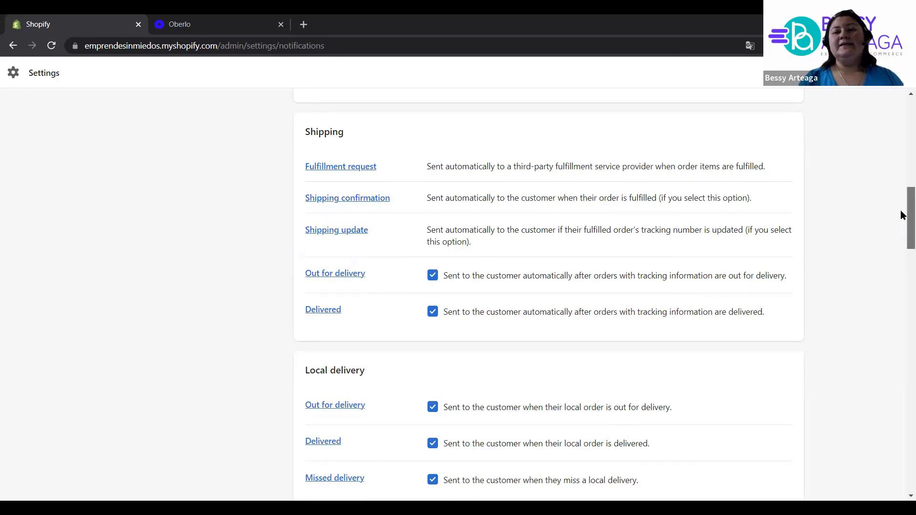
{"action": "mouse_move", "coordinate": [900, 210]}
{"action": "left_mouse_down"}
{"action": "mouse_move", "coordinate": [901, 232]}
{"action": "mouse_move", "coordinate": [900, 223]}
{"action": "left_mouse_up"}
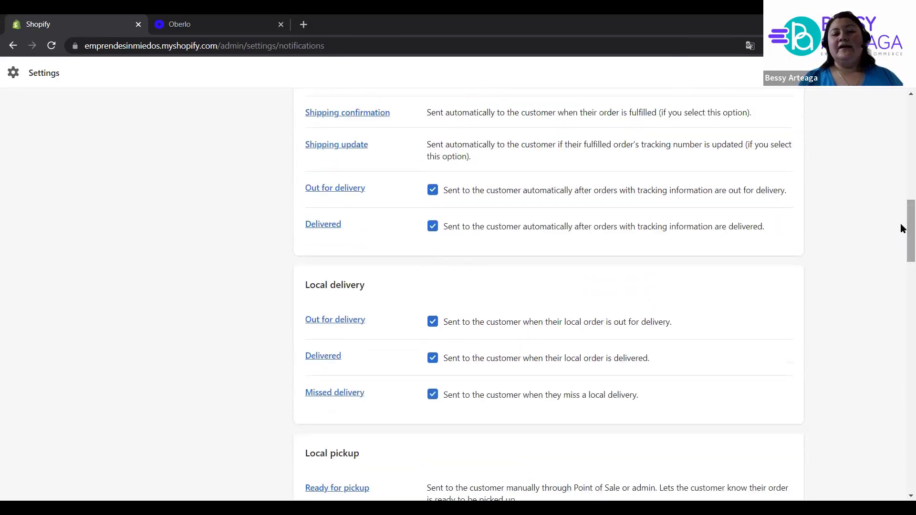
- Turn the shipping Out for delivery notification off and back on, and look through the remaining notification types
{"action": "left_click", "coordinate": [433, 191]}
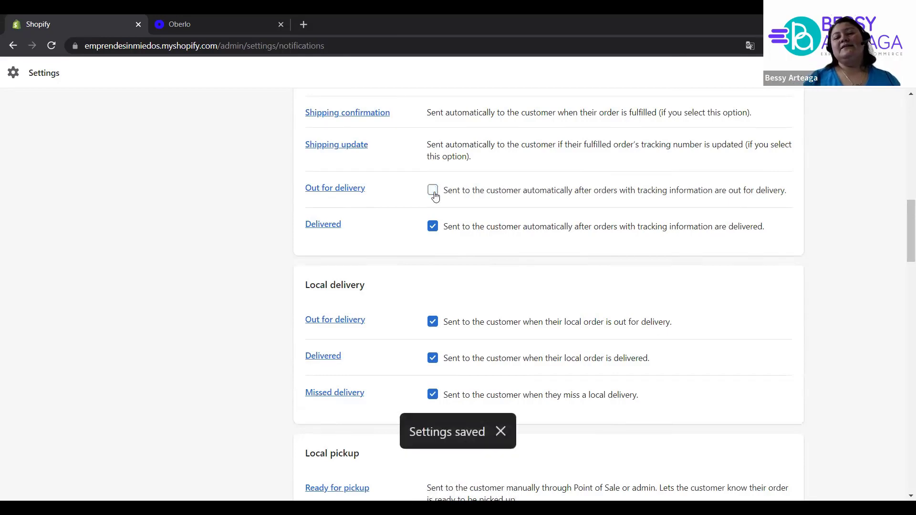
{"action": "left_click", "coordinate": [433, 191]}
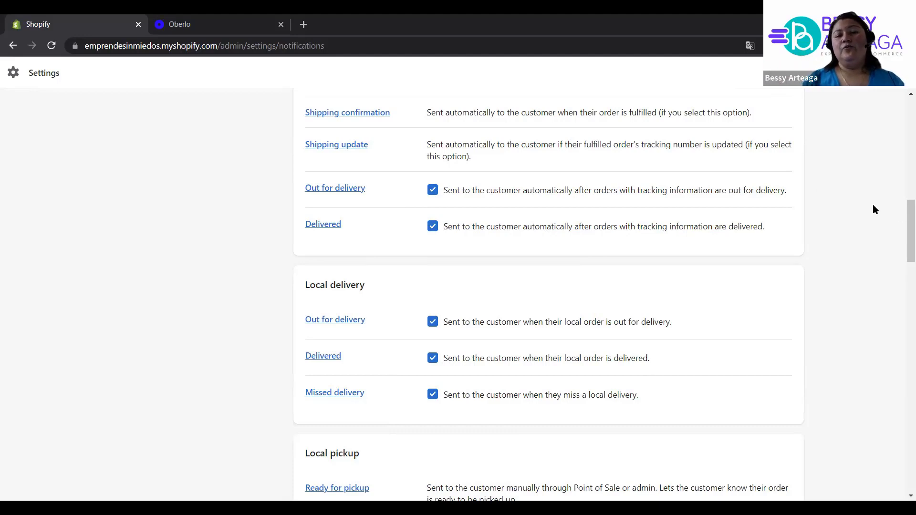
{"action": "left_click_drag", "start_coordinate": [902, 223], "coordinate": [900, 444]}
{"action": "scroll", "coordinate": [901, 405], "scroll_direction": "down", "scroll_amount": 2}
{"action": "left_click_drag", "start_coordinate": [903, 407], "coordinate": [903, 121]}
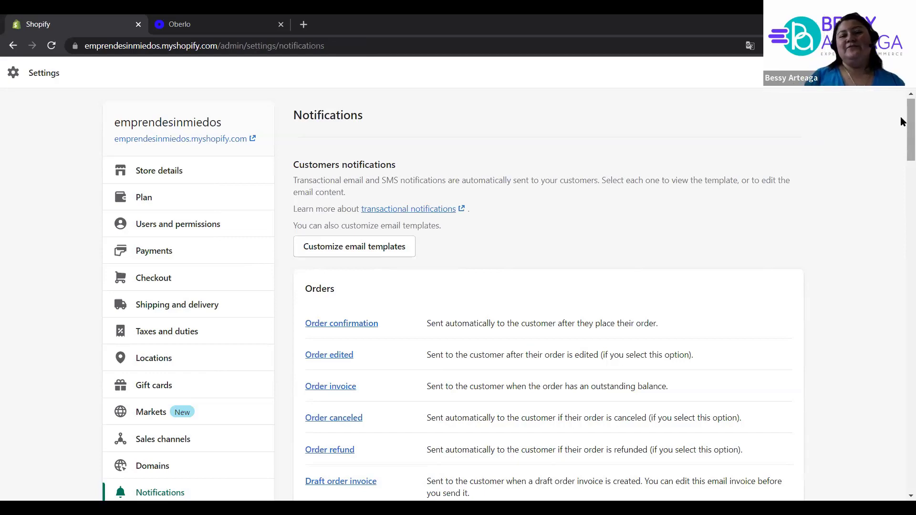
{"action": "left_click_drag", "start_coordinate": [909, 125], "coordinate": [910, 163]}
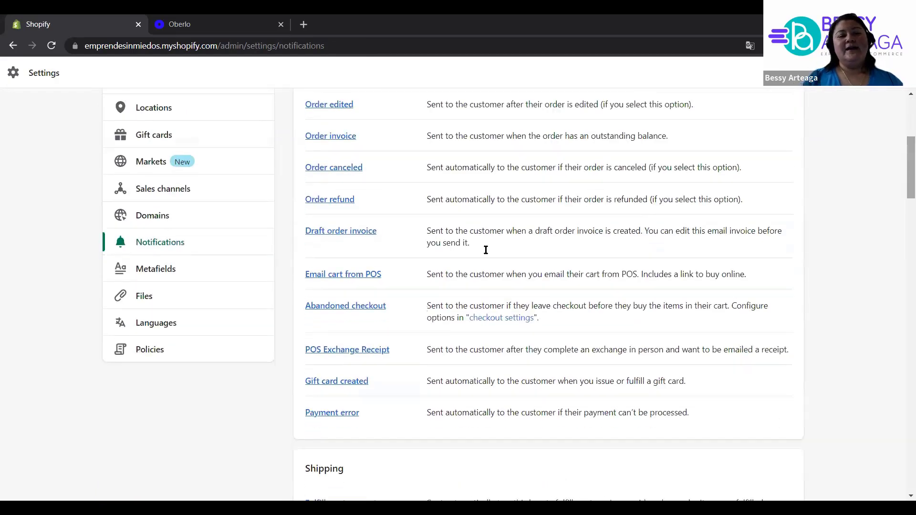
- Open the files settings and examine the options for uploading and managing store files
{"action": "left_click", "coordinate": [169, 303]}
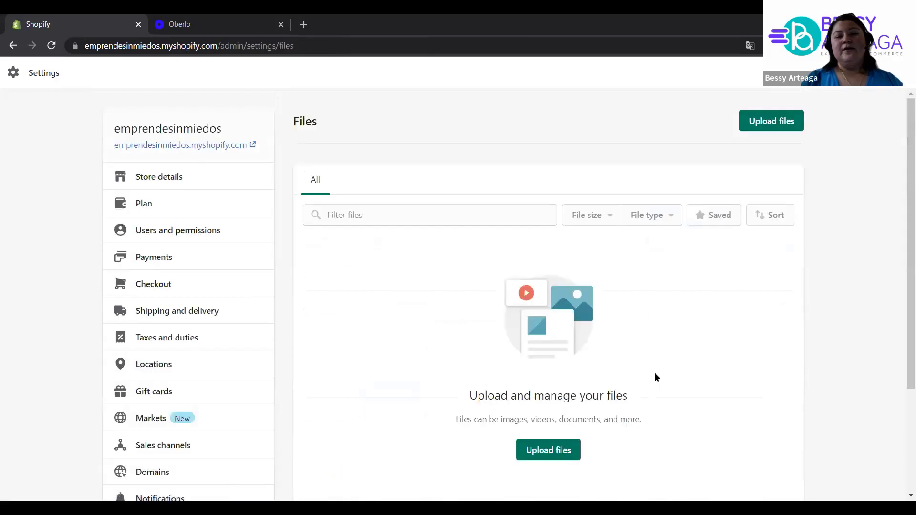
{"action": "left_click_drag", "start_coordinate": [902, 151], "coordinate": [902, 205]}
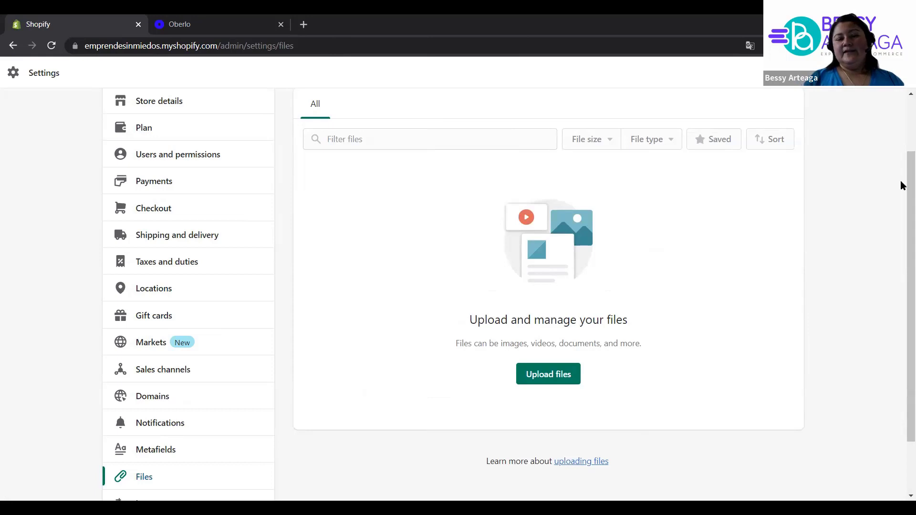
{"action": "left_click_drag", "start_coordinate": [900, 184], "coordinate": [900, 234]}
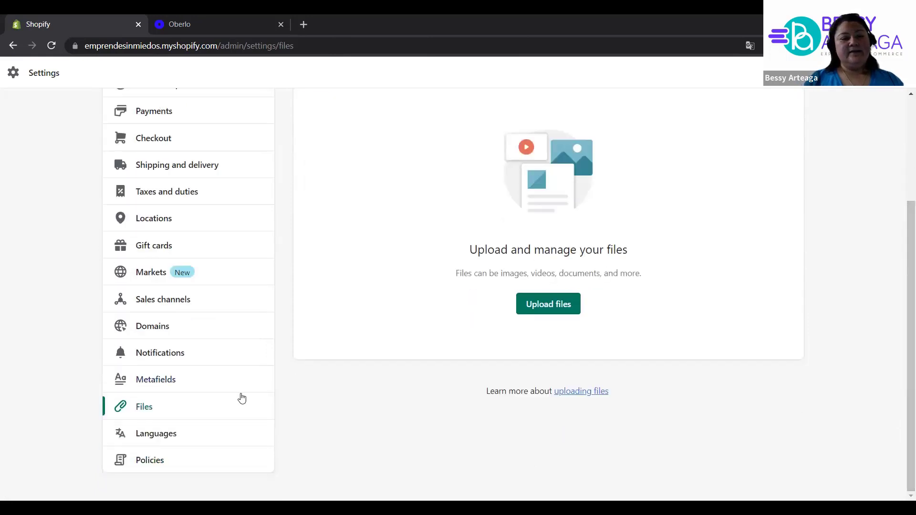
- Open the languages settings and examine the default, translated and account language options
{"action": "left_click", "coordinate": [177, 441]}
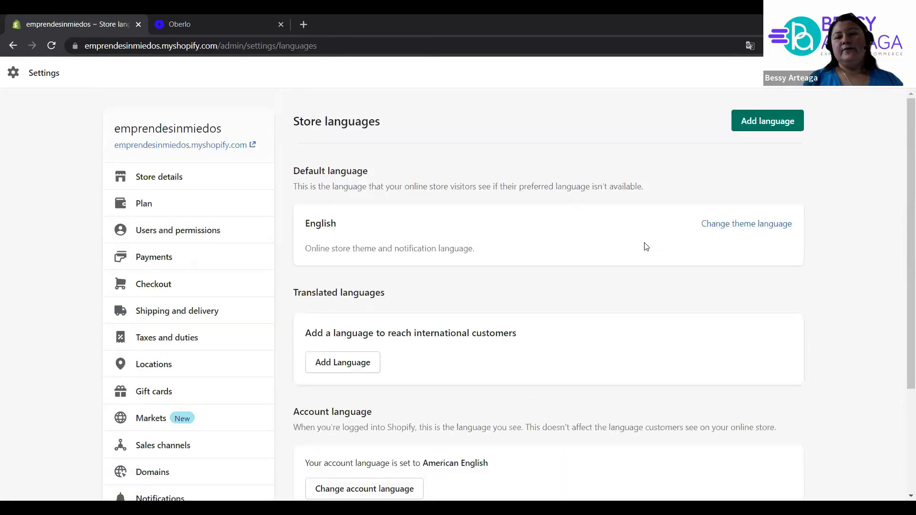
{"action": "left_click_drag", "start_coordinate": [903, 162], "coordinate": [900, 255]}
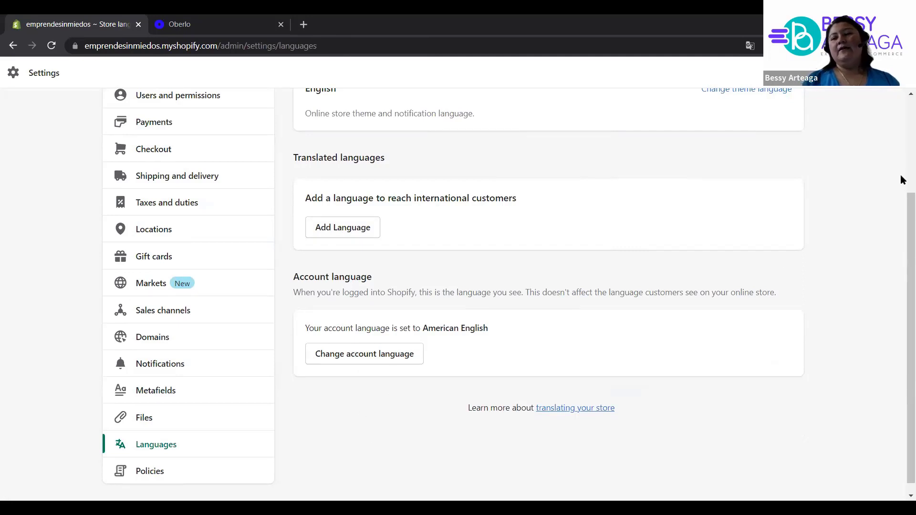
{"action": "left_click_drag", "start_coordinate": [902, 207], "coordinate": [901, 227]}
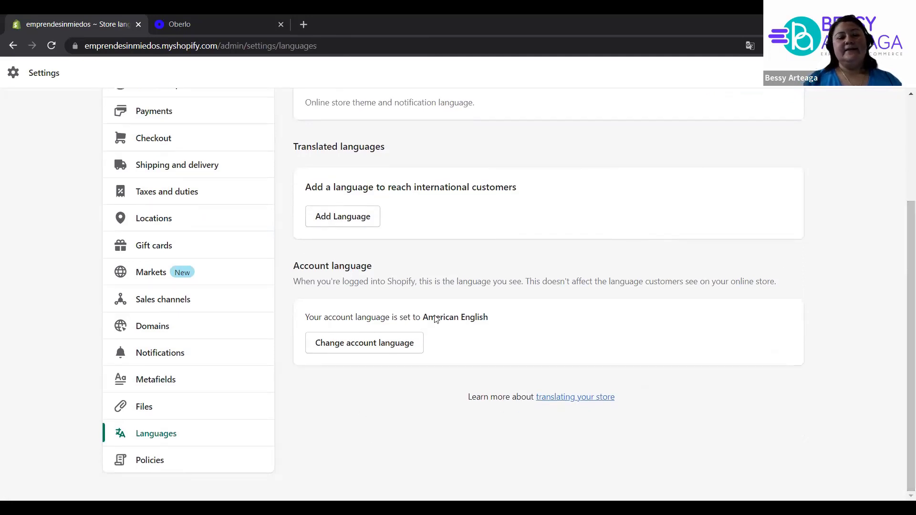
- Open the policies settings and examine the refund, privacy, terms of service and shipping policy editors without entering any text
{"action": "left_click", "coordinate": [174, 467]}
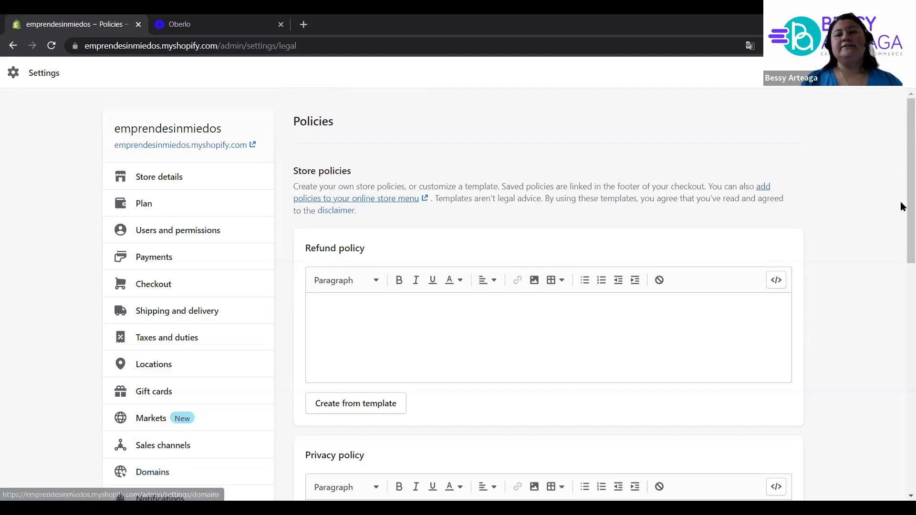
{"action": "scroll", "coordinate": [902, 206], "scroll_direction": "down", "scroll_amount": 5}
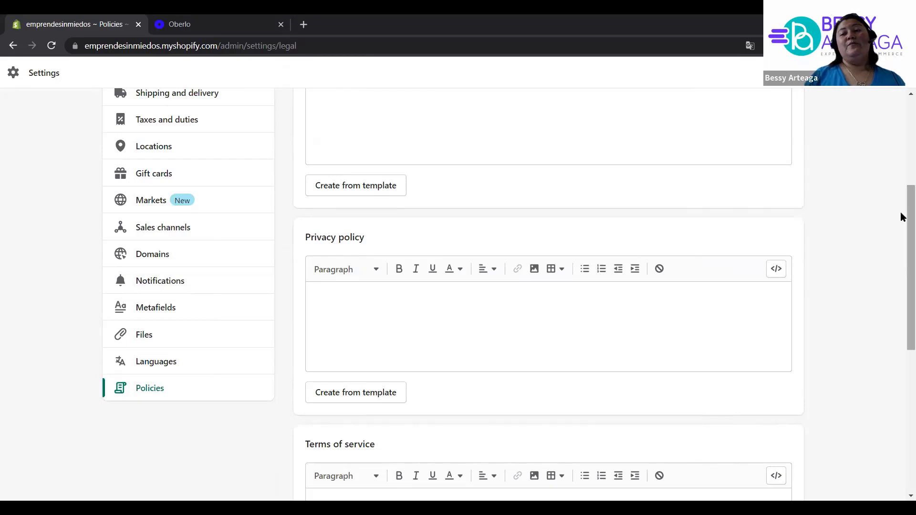
{"action": "scroll", "coordinate": [901, 218], "scroll_direction": "down", "scroll_amount": 3}
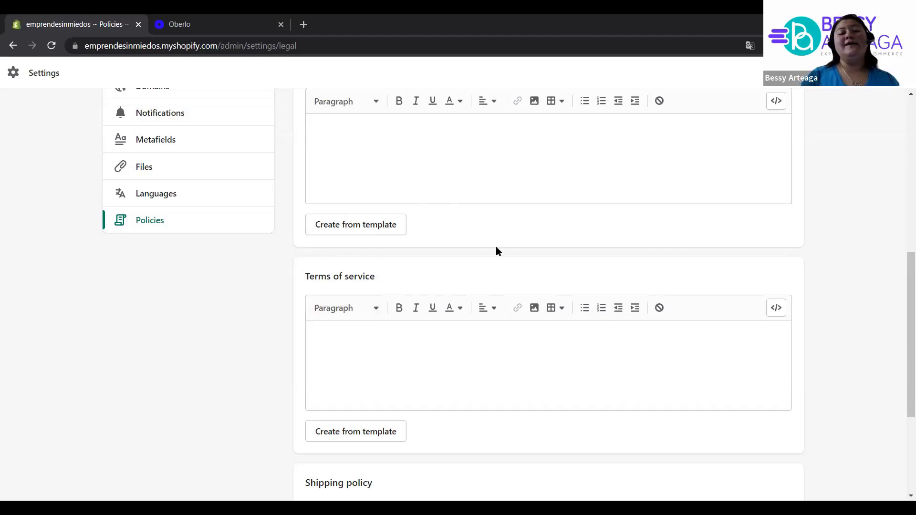
{"action": "left_click", "coordinate": [504, 353]}
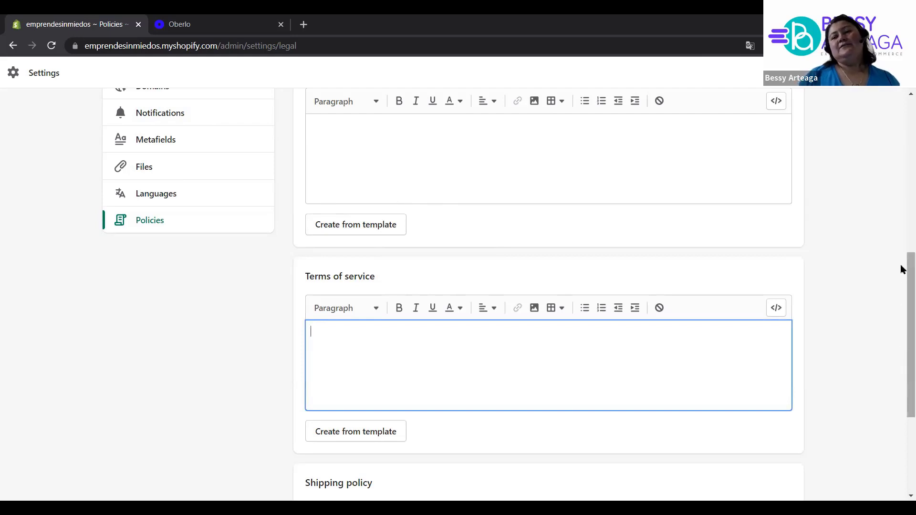
{"action": "left_click_drag", "start_coordinate": [903, 270], "coordinate": [901, 372]}
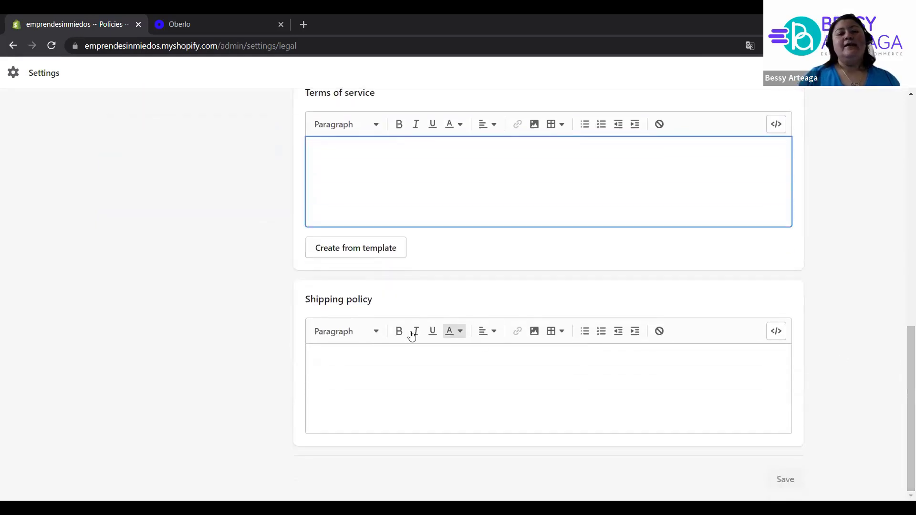
{"action": "left_click", "coordinate": [379, 397]}
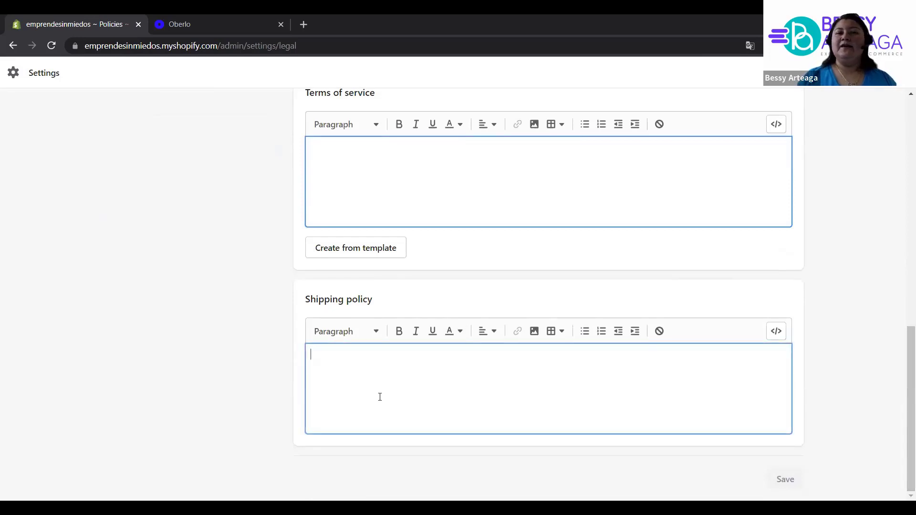
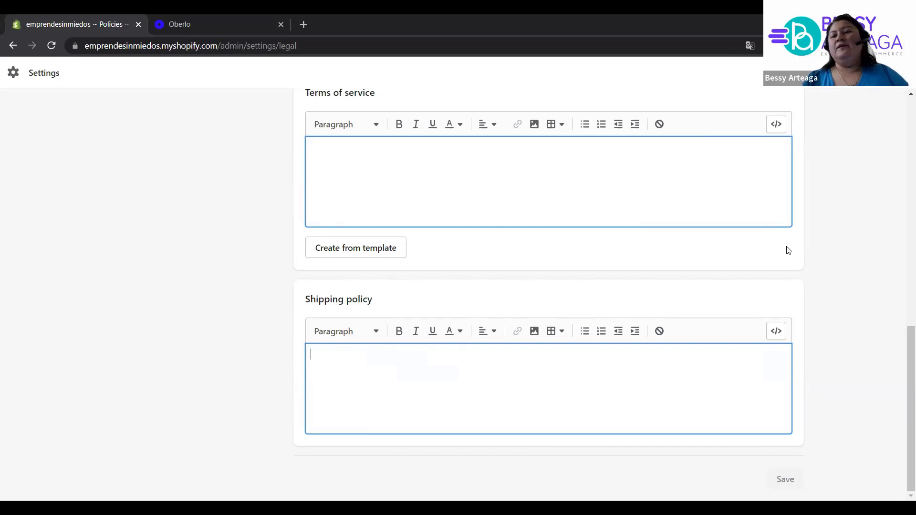
{"action": "left_click_drag", "start_coordinate": [902, 344], "coordinate": [898, 110]}
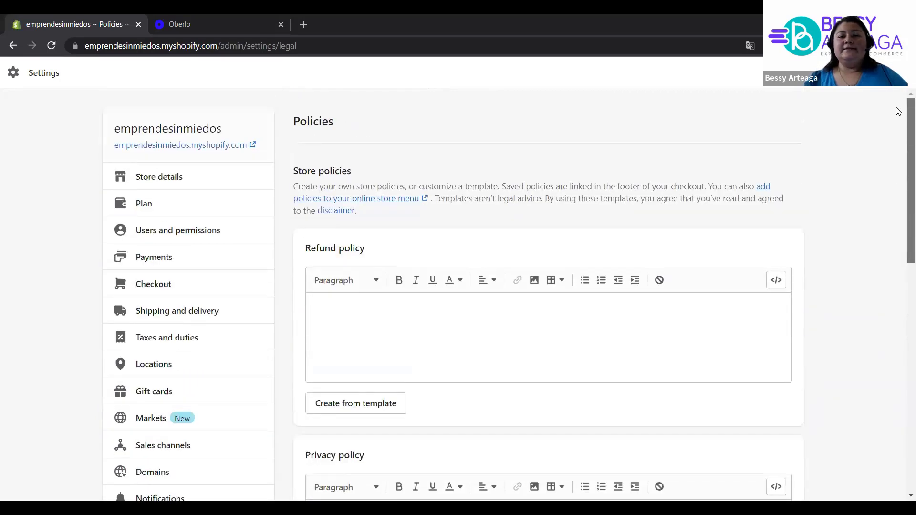
{"action": "left_click_drag", "start_coordinate": [901, 159], "coordinate": [901, 113]}
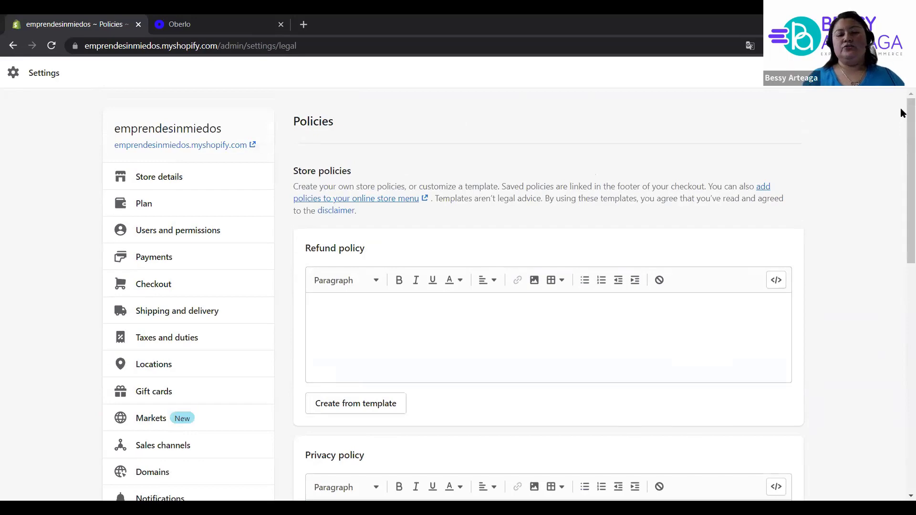
{"action": "mouse_move", "coordinate": [902, 112]}
{"action": "left_mouse_down"}
{"action": "mouse_move", "coordinate": [902, 280]}
{"action": "mouse_move", "coordinate": [901, 112]}
{"action": "left_mouse_up"}
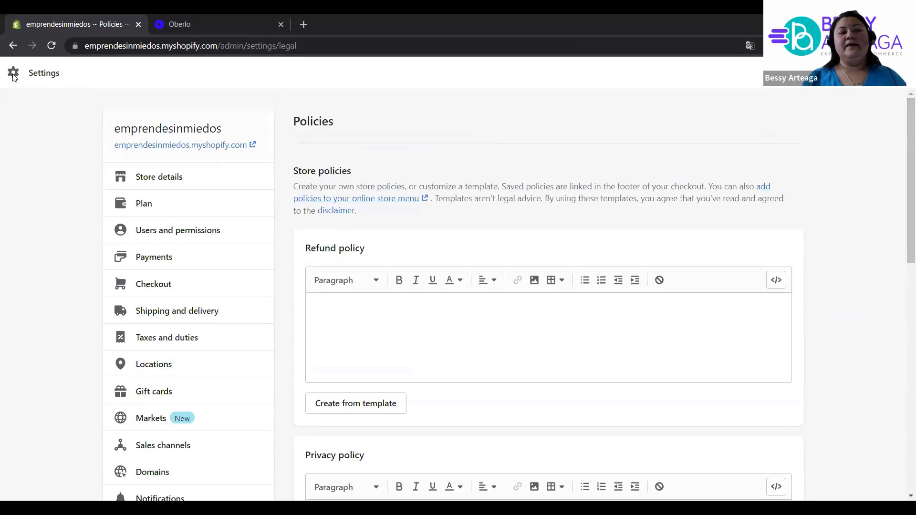
- Try to leave the settings by going back through the previously visited settings pages
{"action": "left_click", "coordinate": [13, 45]}
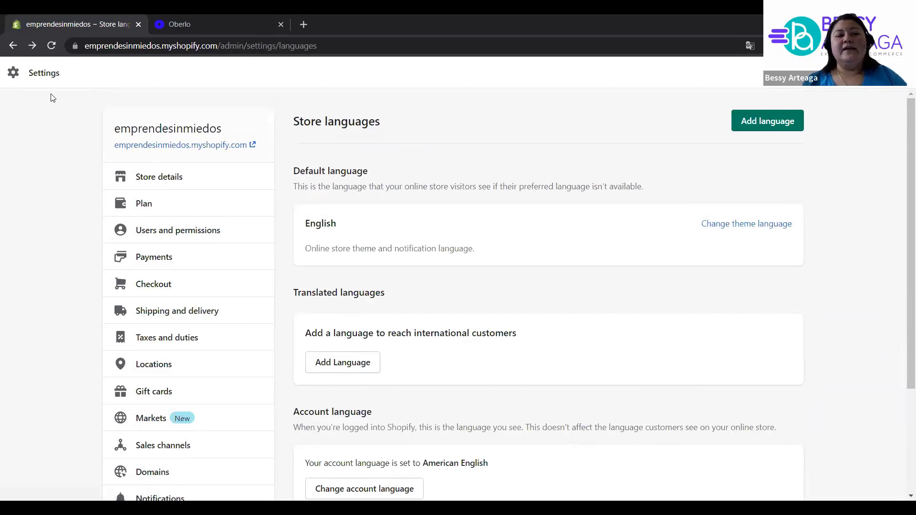
{"action": "left_click", "coordinate": [223, 46]}
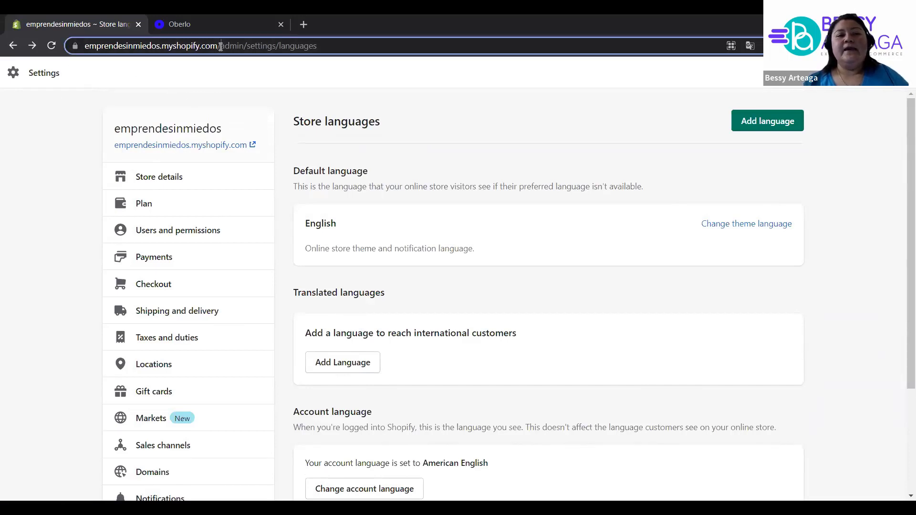
{"action": "left_click", "coordinate": [14, 46]}
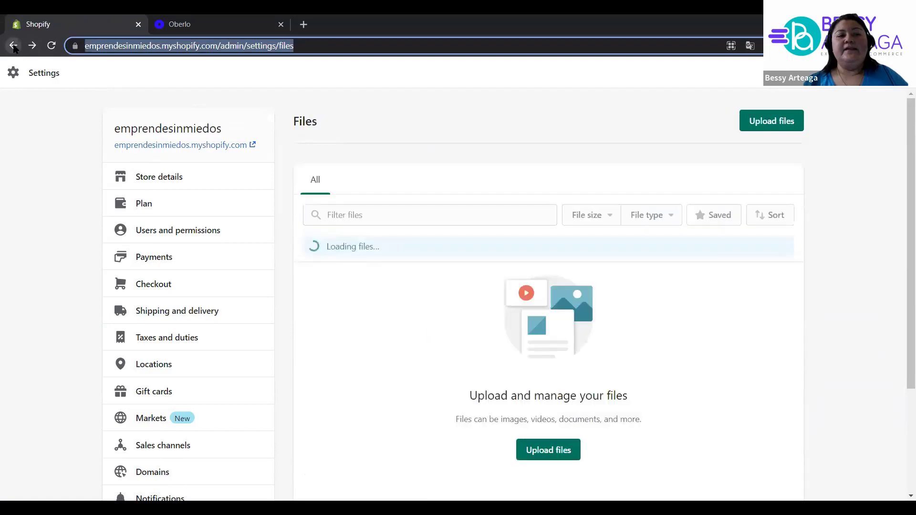
{"action": "left_click", "coordinate": [13, 47]}
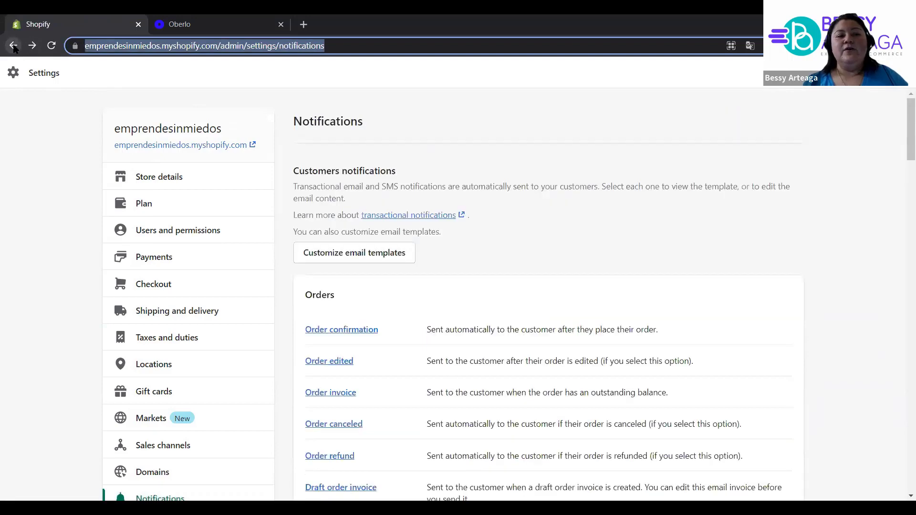
{"action": "left_click", "coordinate": [14, 46]}
{"action": "left_click", "coordinate": [13, 46]}
{"action": "left_click", "coordinate": [13, 46]}
{"action": "left_click", "coordinate": [14, 46]}
{"action": "left_click", "coordinate": [13, 47]}
{"action": "left_click", "coordinate": [13, 46]}
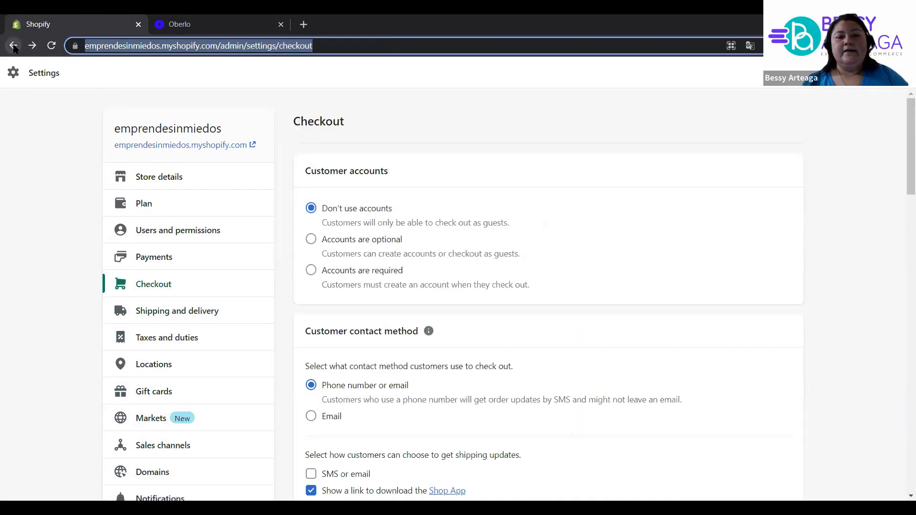
{"action": "left_click", "coordinate": [13, 46]}
{"action": "left_click", "coordinate": [13, 46]}
{"action": "left_click", "coordinate": [13, 46]}
{"action": "left_click", "coordinate": [14, 46]}
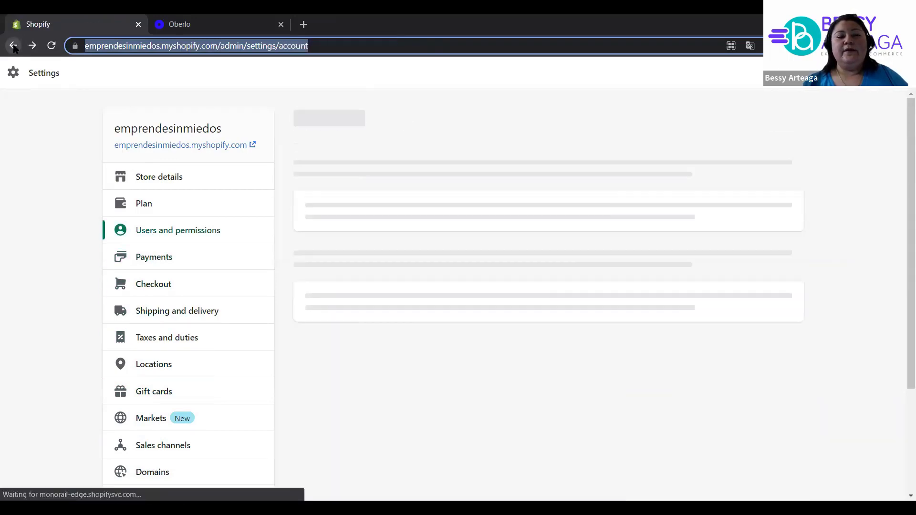
{"action": "right_click", "coordinate": [14, 46]}
{"action": "left_click", "coordinate": [13, 46]}
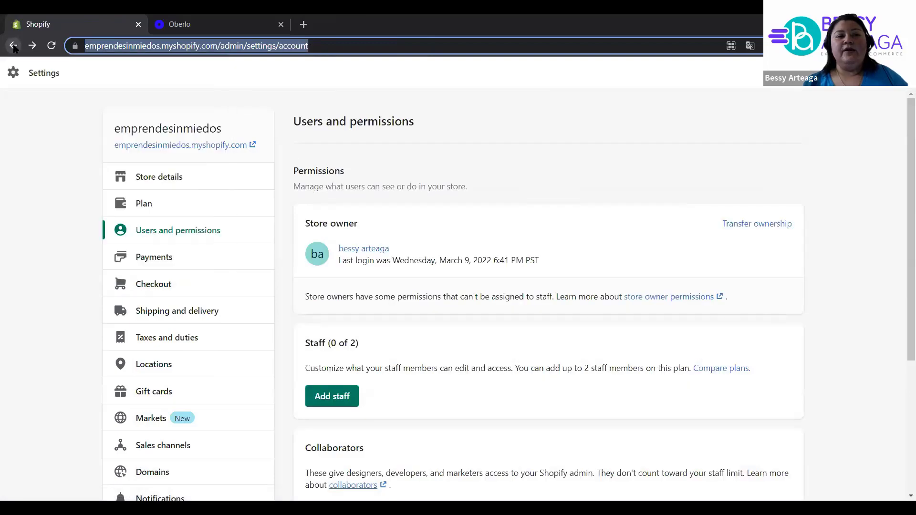
{"action": "left_click", "coordinate": [14, 46]}
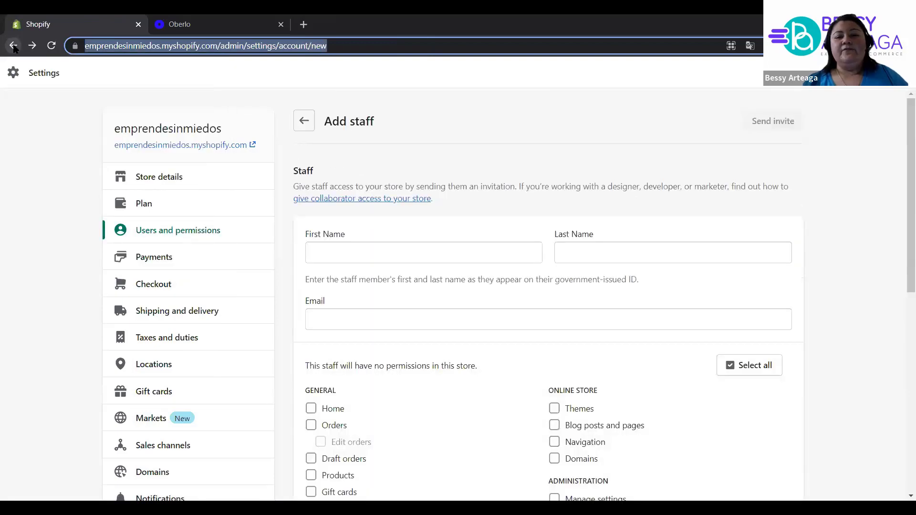
{"action": "left_click", "coordinate": [14, 46]}
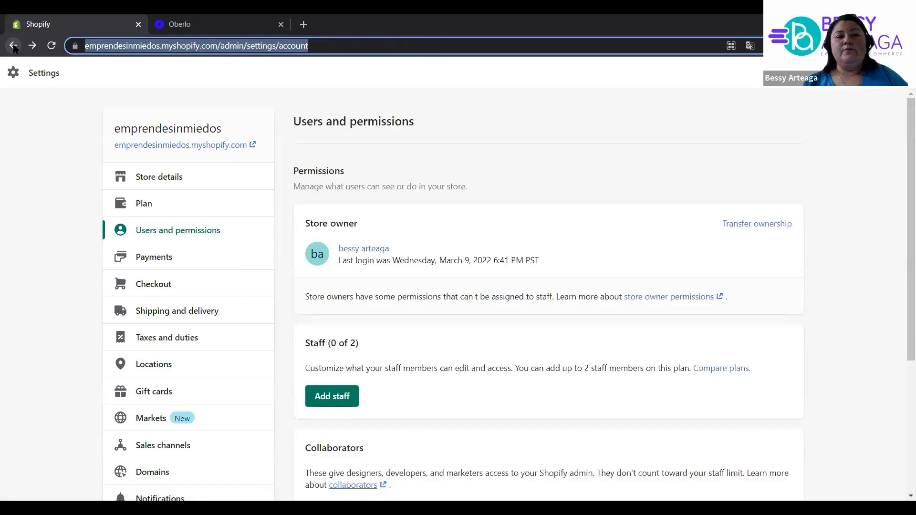
{"action": "left_click", "coordinate": [13, 46]}
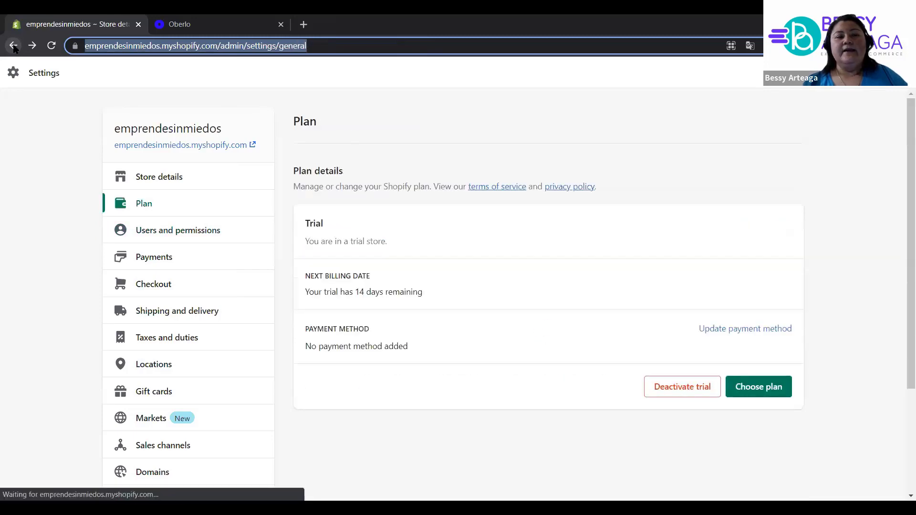
{"action": "left_click", "coordinate": [13, 46]}
{"action": "left_click", "coordinate": [14, 46]}
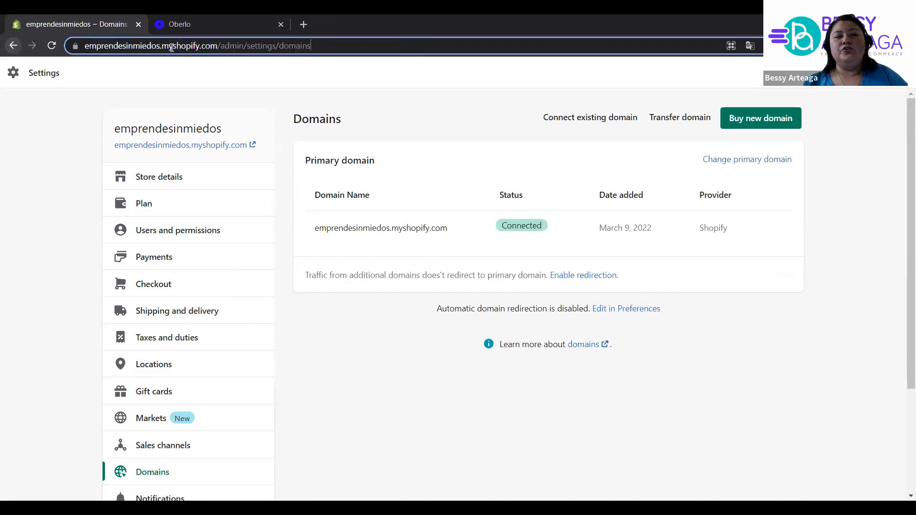
- Open the store's public home page at emprendesinmiedos.myshopify.com by removing the admin path from the current address
{"action": "left_click", "coordinate": [323, 38]}
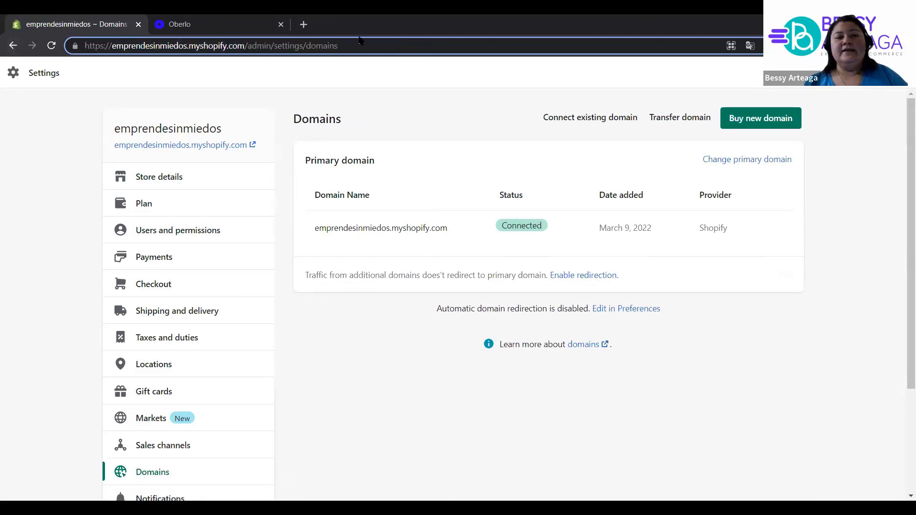
{"action": "left_click_drag", "start_coordinate": [248, 45], "coordinate": [419, 38]}
{"action": "key", "text": "BackSpace"}
{"action": "key", "text": "Return"}
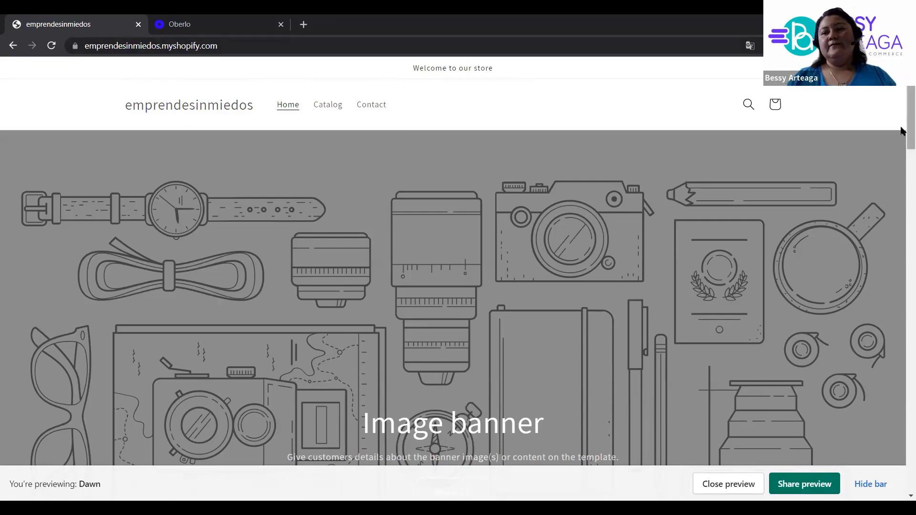
- Examine the storefront home page preview from the image banner through the featured products and collage to the footer
{"action": "scroll", "coordinate": [902, 177], "scroll_direction": "down", "scroll_amount": 3}
{"action": "scroll", "coordinate": [902, 184], "scroll_direction": "down", "scroll_amount": 20}
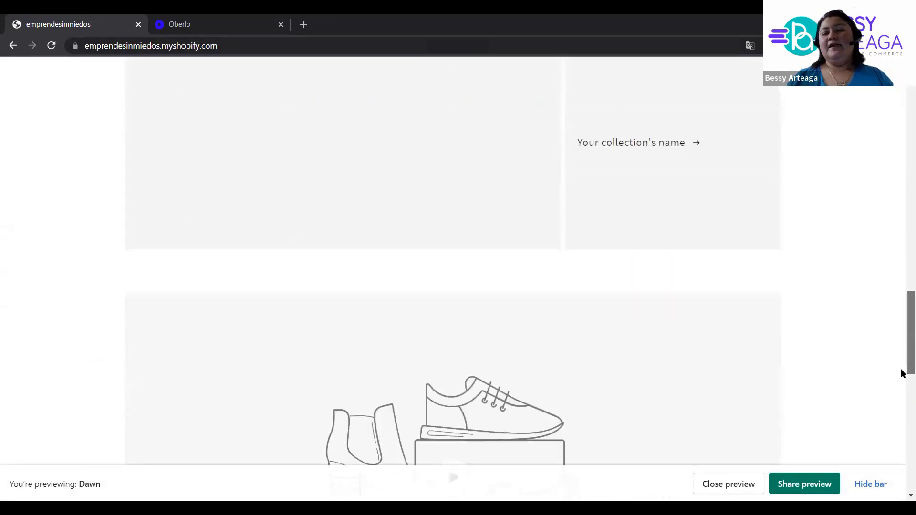
{"action": "scroll", "coordinate": [901, 395], "scroll_direction": "down", "scroll_amount": 13}
{"action": "scroll", "coordinate": [899, 238], "scroll_direction": "up", "scroll_amount": 20}
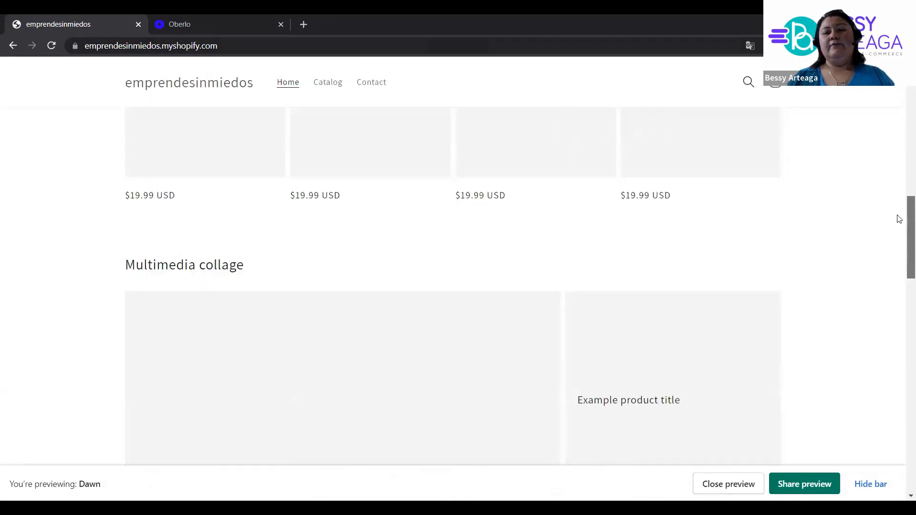
{"action": "scroll", "coordinate": [901, 158], "scroll_direction": "up", "scroll_amount": 5}
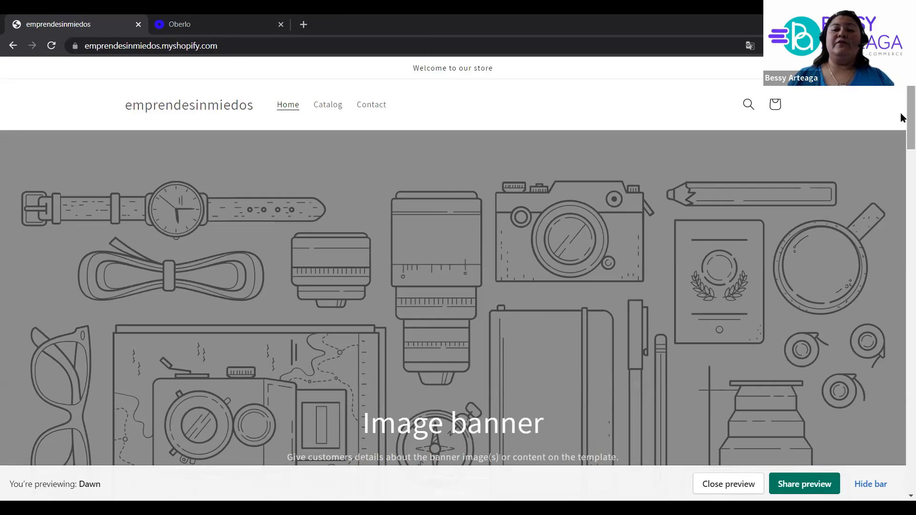
{"action": "scroll", "coordinate": [902, 117], "scroll_direction": "down", "scroll_amount": 5}
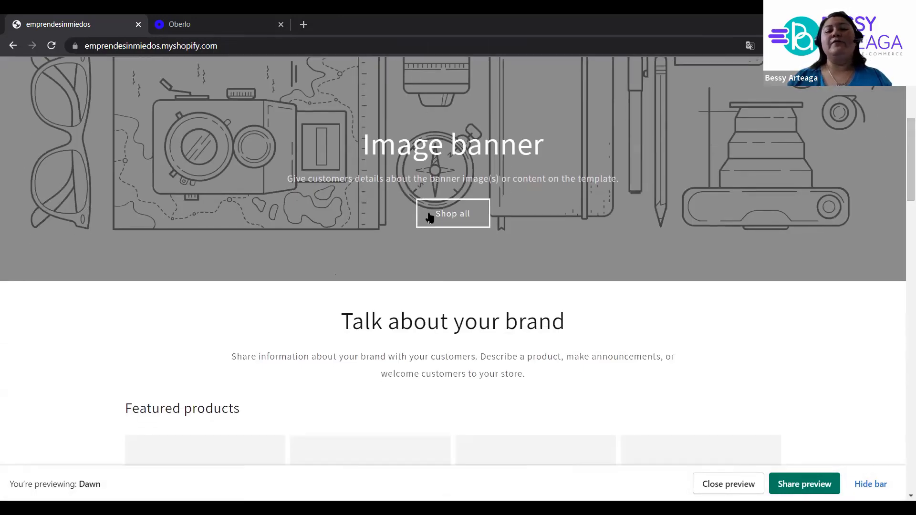
{"action": "scroll", "coordinate": [902, 231], "scroll_direction": "down", "scroll_amount": 2}
{"action": "scroll", "coordinate": [902, 230], "scroll_direction": "down", "scroll_amount": 15}
{"action": "scroll", "coordinate": [901, 342], "scroll_direction": "down", "scroll_amount": 13}
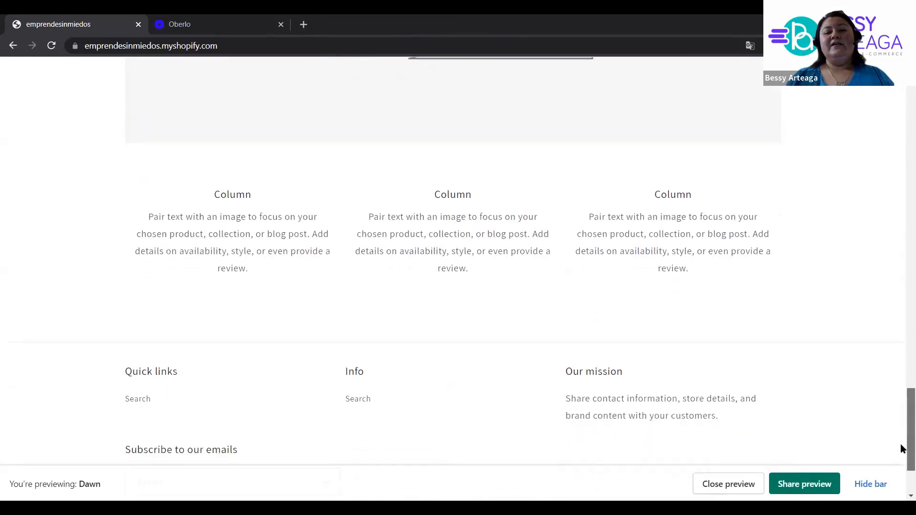
{"action": "scroll", "coordinate": [900, 453], "scroll_direction": "down", "scroll_amount": 3}
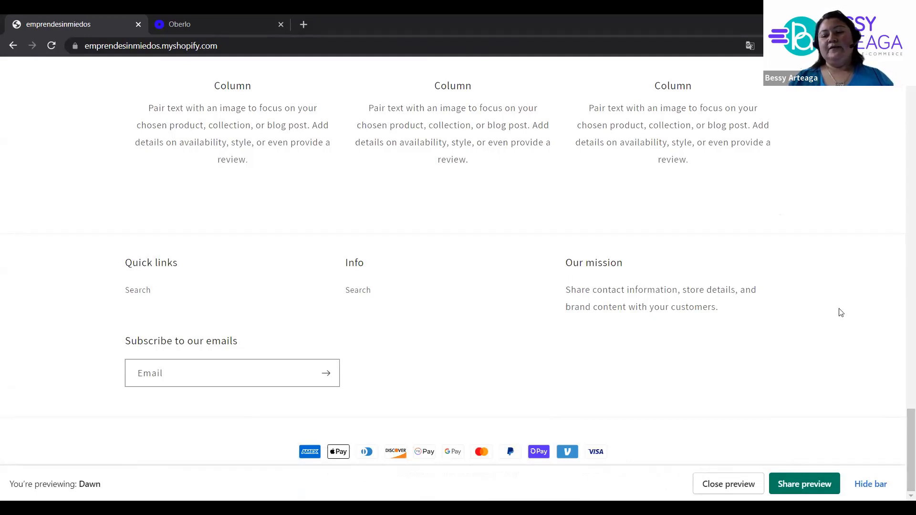
- Close the Dawn theme preview and return to the admin's Themes page by way of the home page editor
{"action": "left_click", "coordinate": [757, 477]}
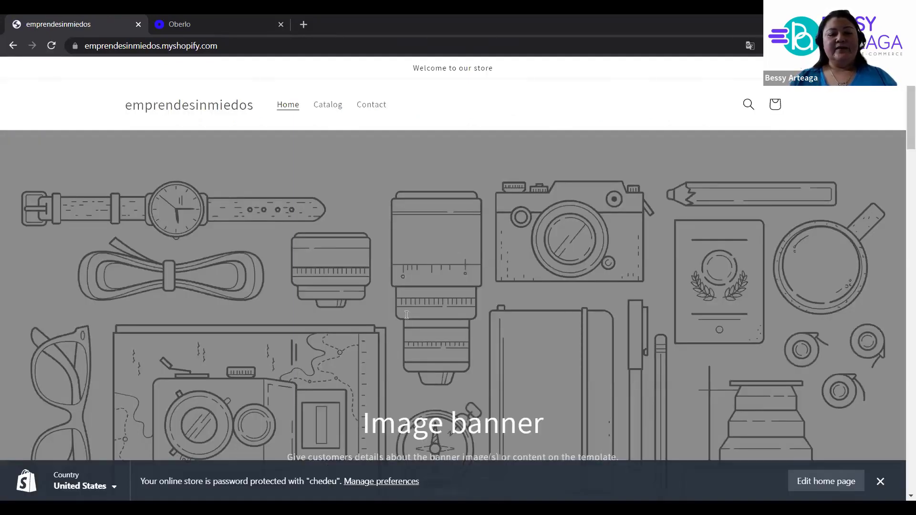
{"action": "left_click", "coordinate": [814, 484]}
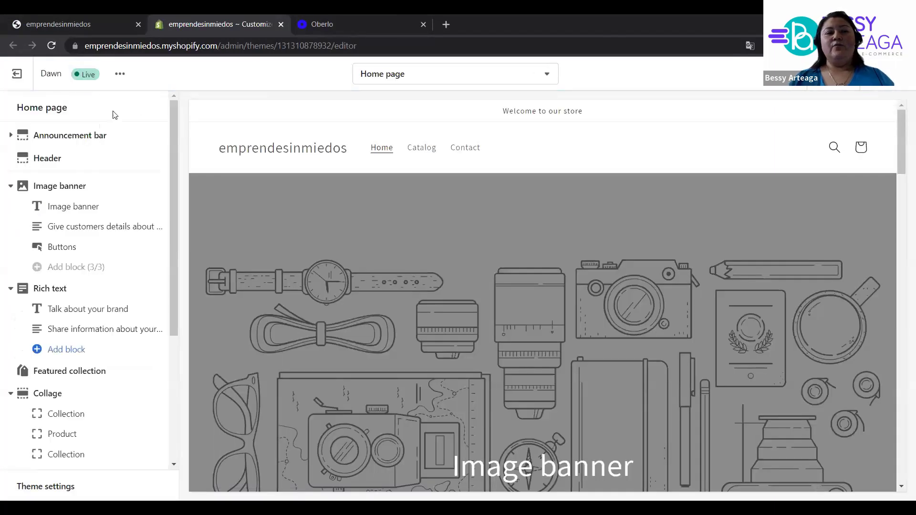
{"action": "left_click", "coordinate": [16, 78]}
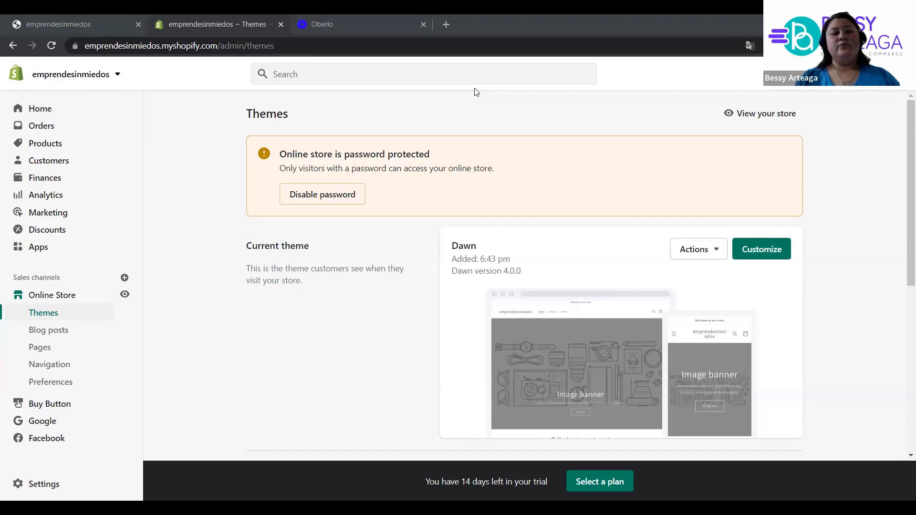
- Examine the Orders page and the Products section with its Inventory, Transfers, Collections and Gift cards pages
{"action": "left_click", "coordinate": [41, 126]}
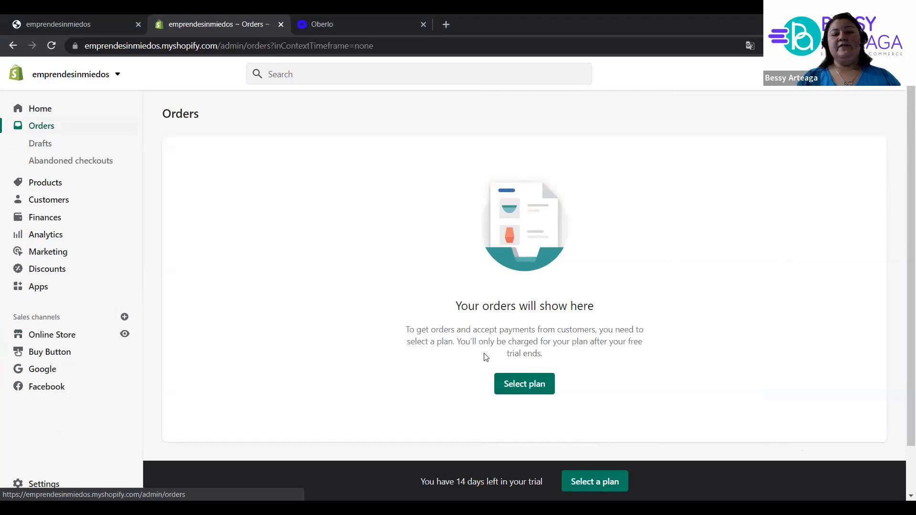
{"action": "left_click", "coordinate": [53, 188]}
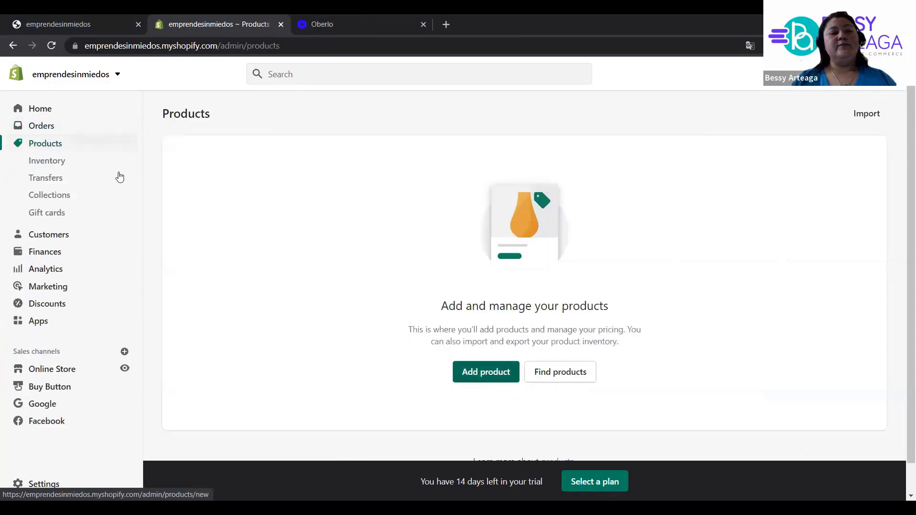
{"action": "left_click", "coordinate": [58, 166]}
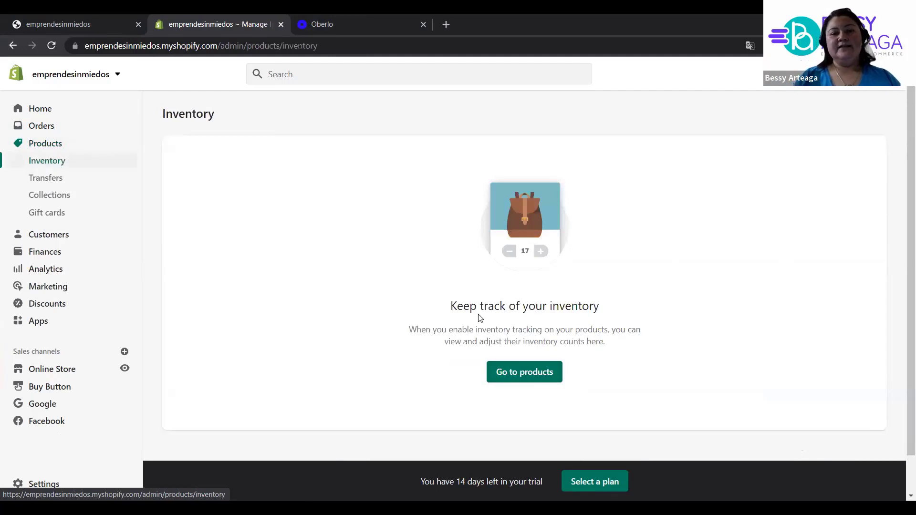
{"action": "left_click", "coordinate": [70, 184]}
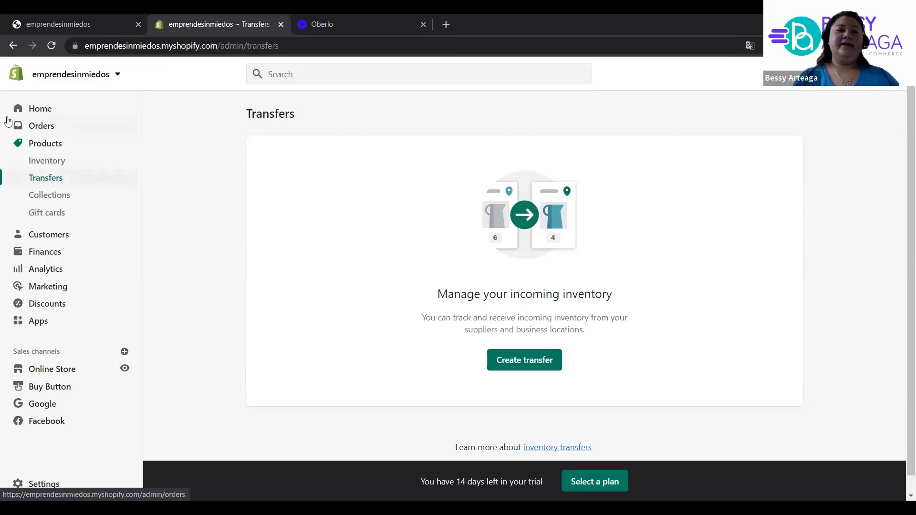
{"action": "left_click", "coordinate": [71, 196]}
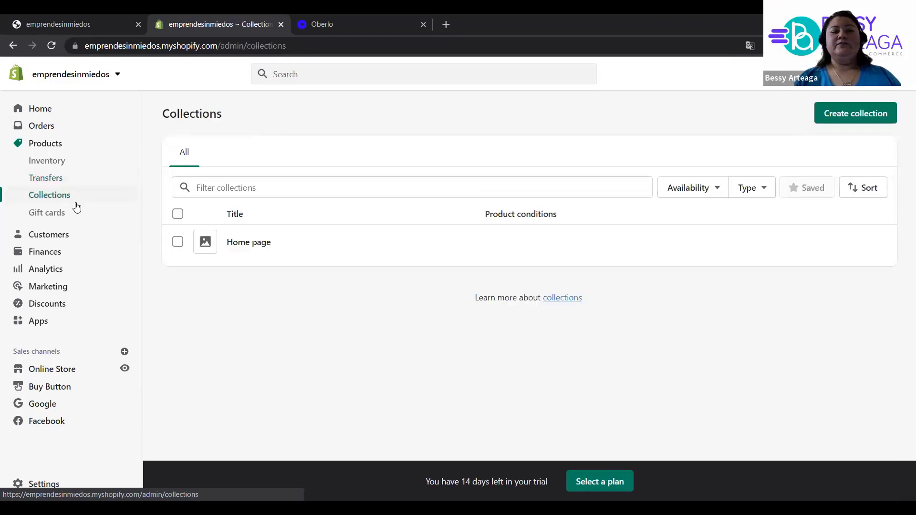
{"action": "left_click", "coordinate": [53, 217]}
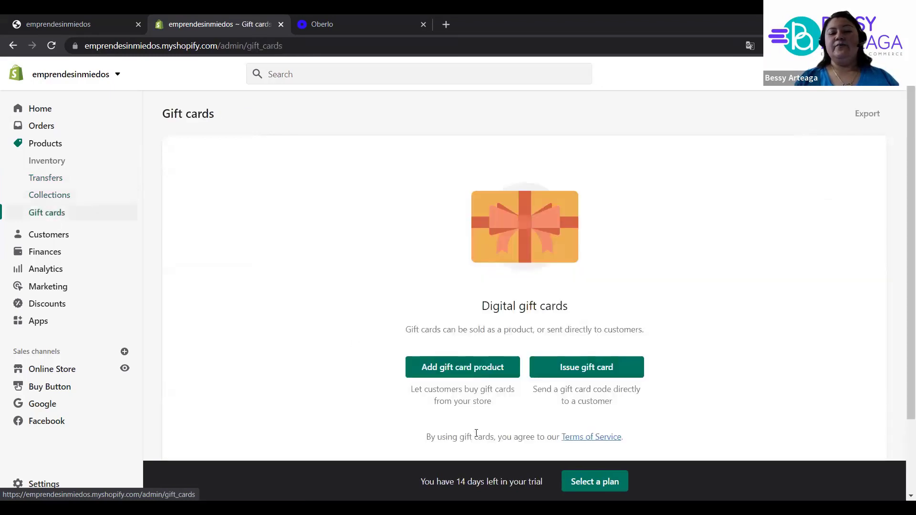
{"action": "scroll", "coordinate": [900, 305], "scroll_direction": "down", "scroll_amount": 3}
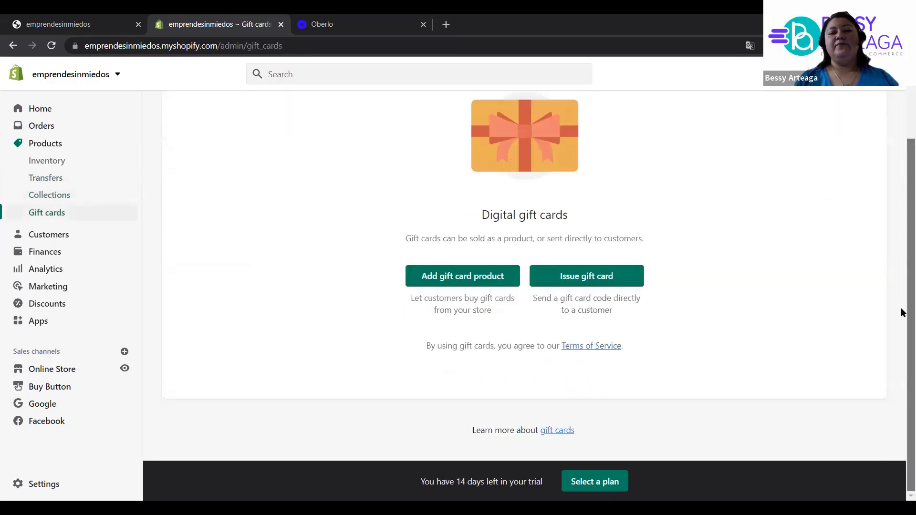
- Open the Finances overview and examine its date range options, including Custom, and the earnings, payout and bill sections
{"action": "left_click", "coordinate": [78, 235]}
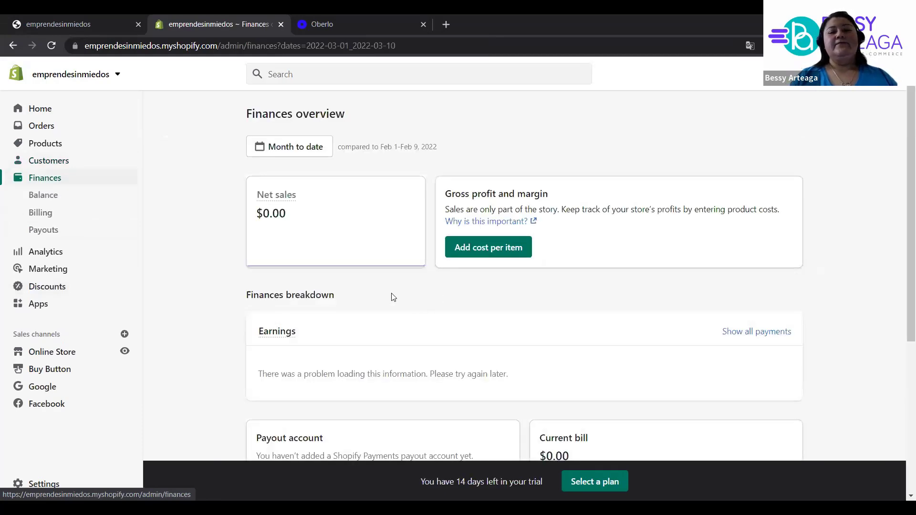
{"action": "left_click", "coordinate": [306, 157]}
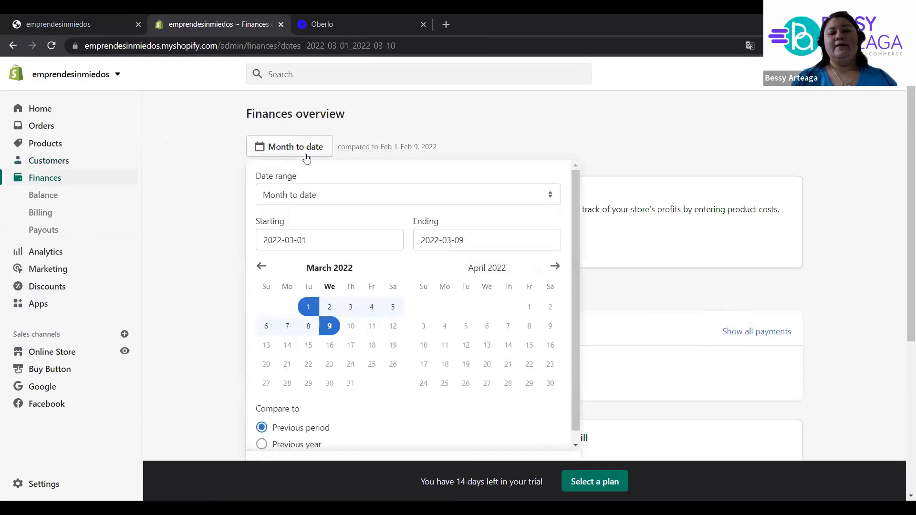
{"action": "left_click", "coordinate": [322, 196]}
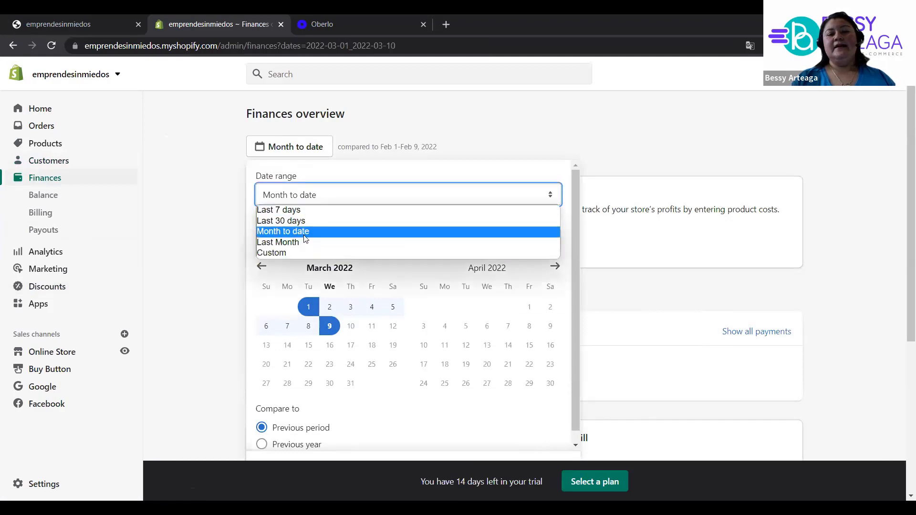
{"action": "left_click", "coordinate": [293, 252]}
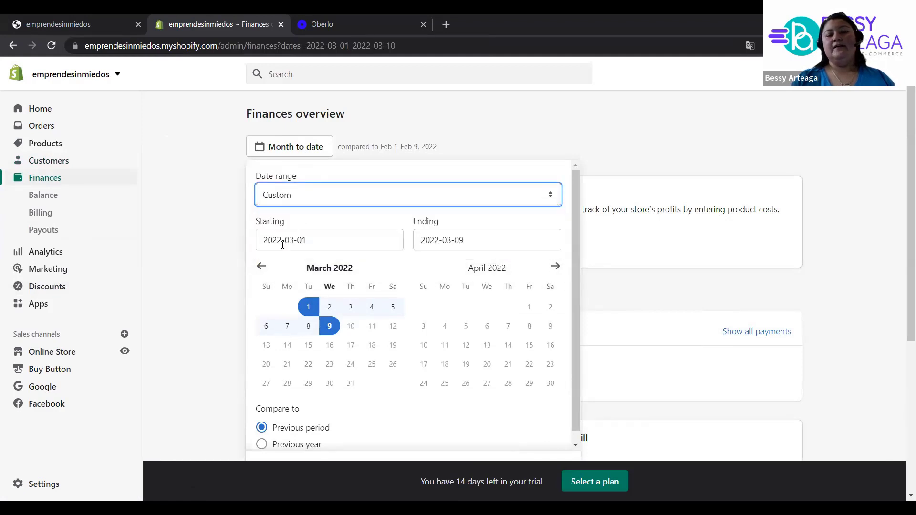
{"action": "left_click", "coordinate": [619, 137]}
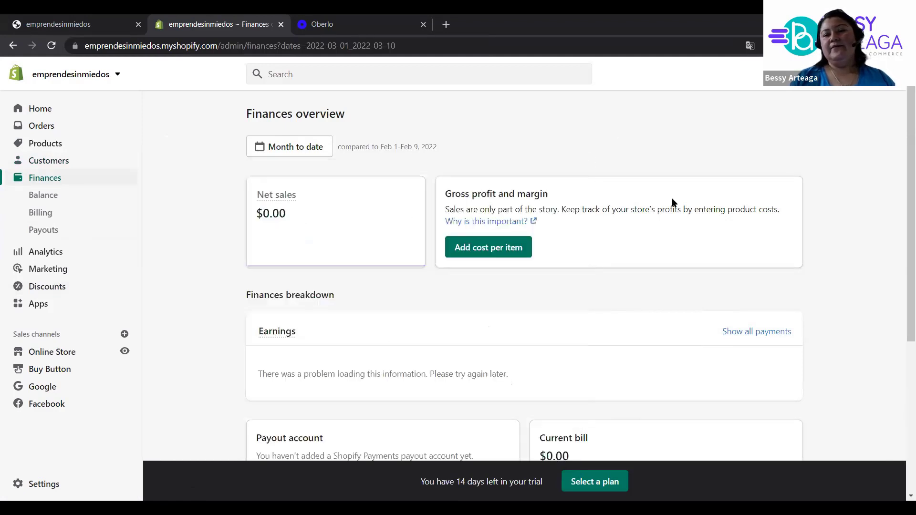
{"action": "left_click_drag", "start_coordinate": [902, 161], "coordinate": [901, 208]}
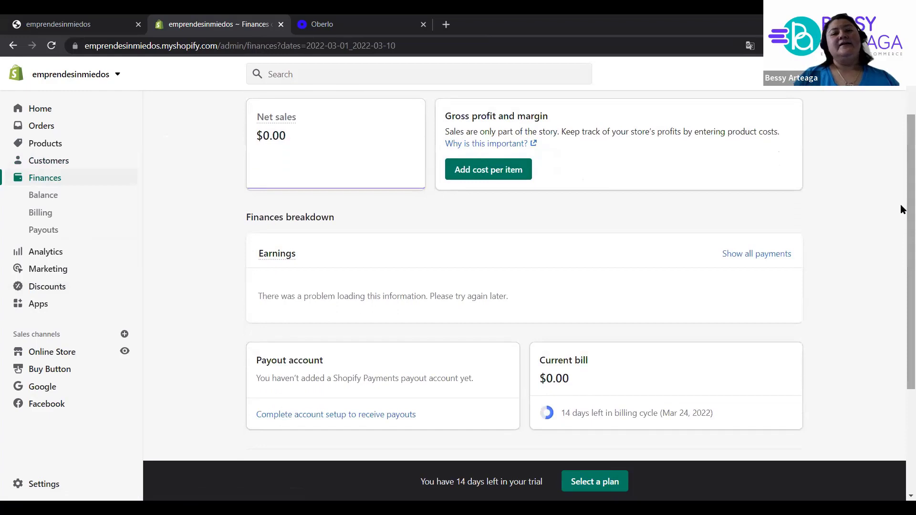
- Examine the rest of the Finances overview down to Collected tax, and the Analytics dashboard's sales, session and order cards
{"action": "left_click_drag", "start_coordinate": [902, 209], "coordinate": [902, 276]}
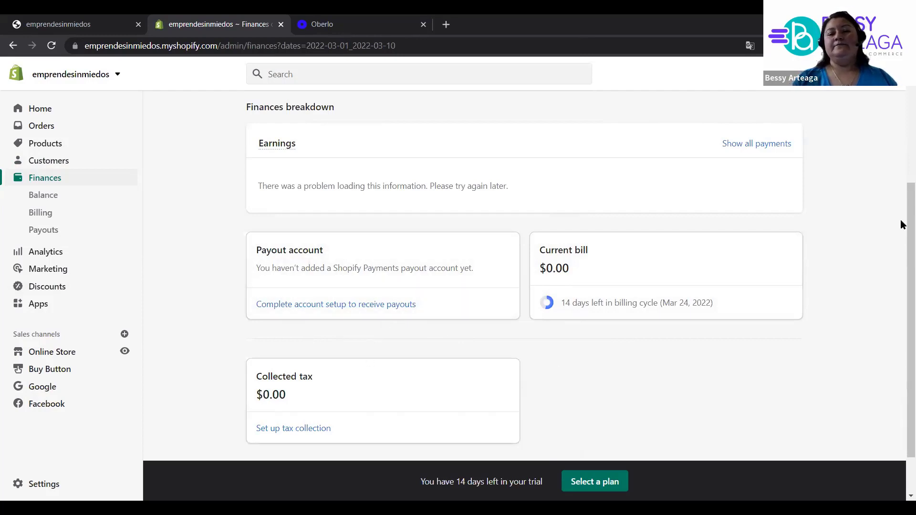
{"action": "scroll", "coordinate": [901, 262], "scroll_direction": "down", "scroll_amount": 2}
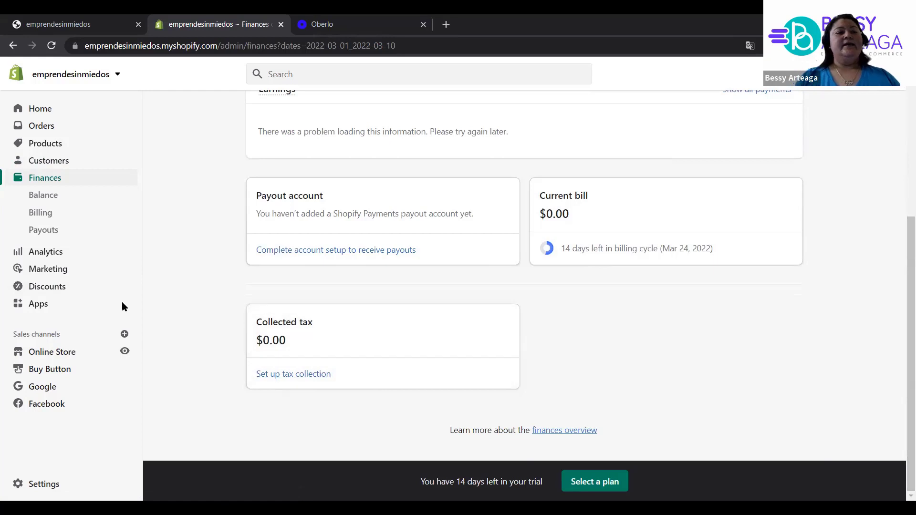
{"action": "left_click", "coordinate": [45, 253]}
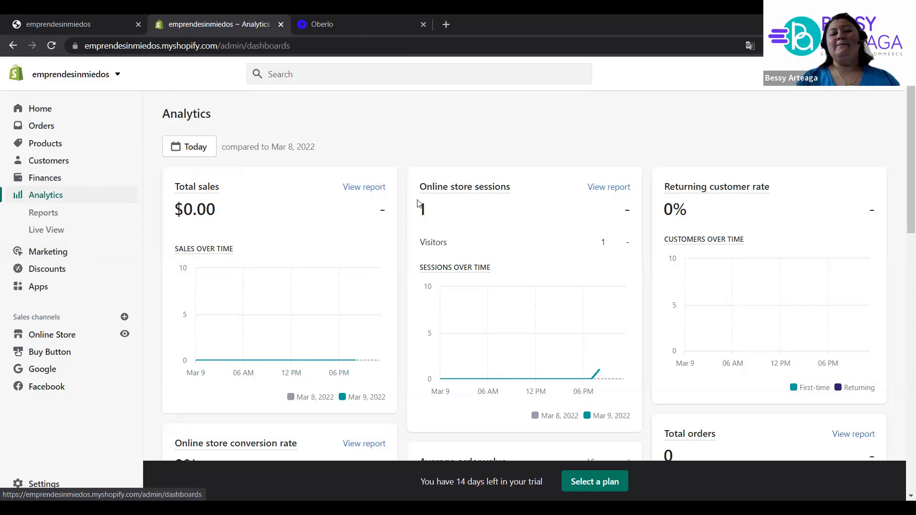
{"action": "left_click_drag", "start_coordinate": [422, 209], "coordinate": [426, 212]}
{"action": "left_click", "coordinate": [426, 212]}
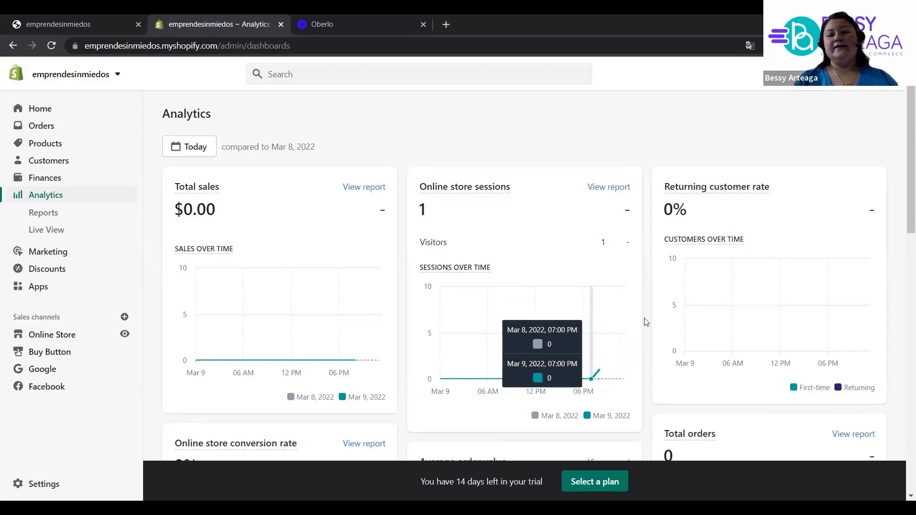
{"action": "scroll", "coordinate": [901, 156], "scroll_direction": "down", "scroll_amount": 3}
{"action": "left_click_drag", "start_coordinate": [901, 156], "coordinate": [901, 245]}
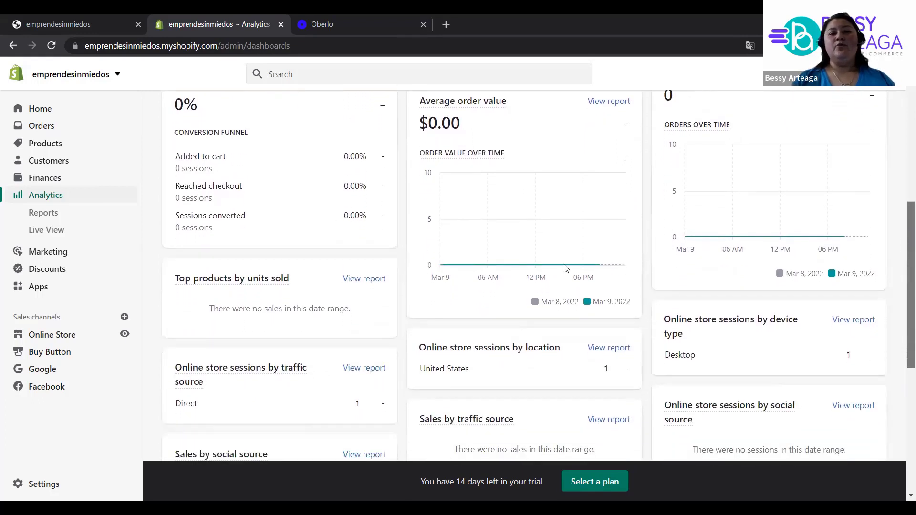
{"action": "scroll", "coordinate": [565, 269], "scroll_direction": "down", "scroll_amount": 2}
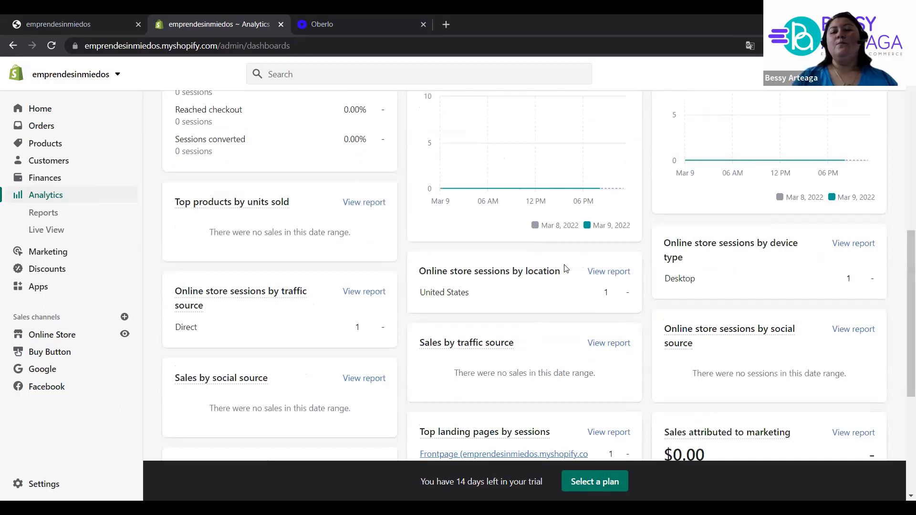
{"action": "left_click_drag", "start_coordinate": [902, 288], "coordinate": [902, 322]}
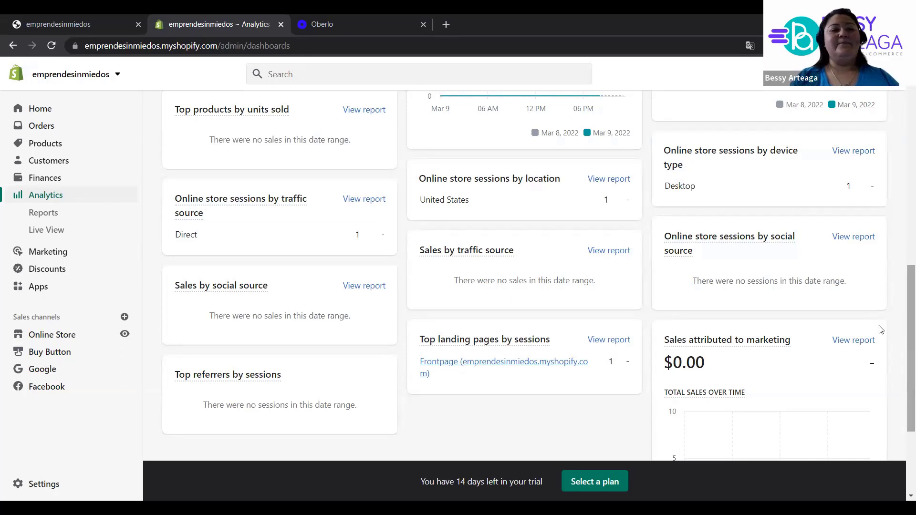
- Examine the analytics Reports page and the Live View with its visitor globe, top locations, top products and customer behavior
{"action": "left_click", "coordinate": [44, 212]}
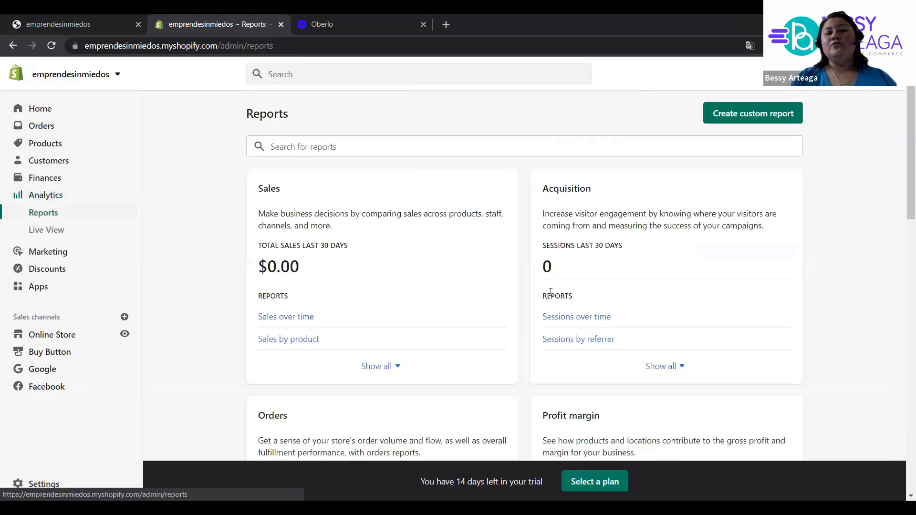
{"action": "left_click_drag", "start_coordinate": [903, 159], "coordinate": [901, 137]}
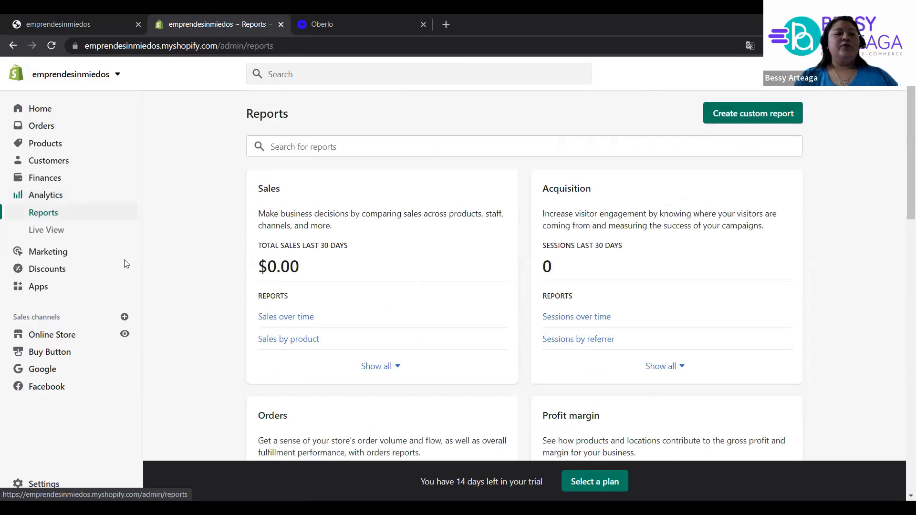
{"action": "left_click", "coordinate": [49, 235]}
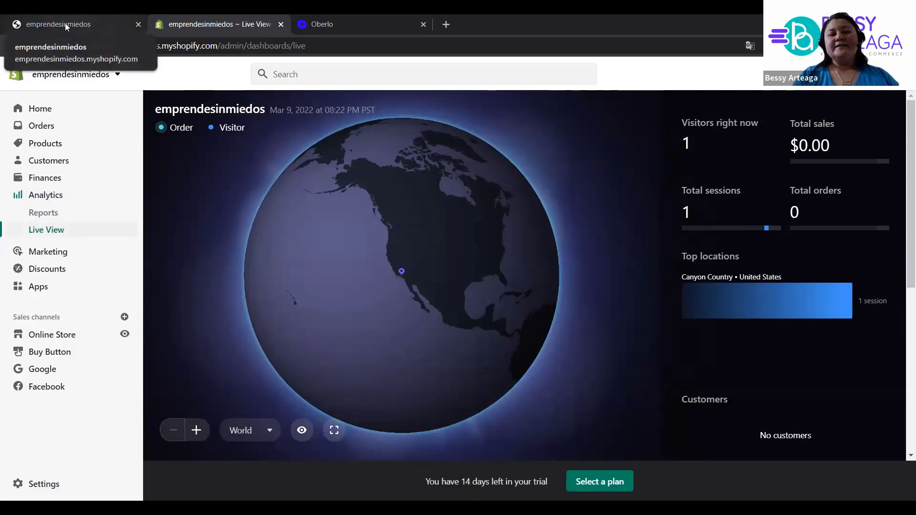
{"action": "double_click", "coordinate": [685, 143]}
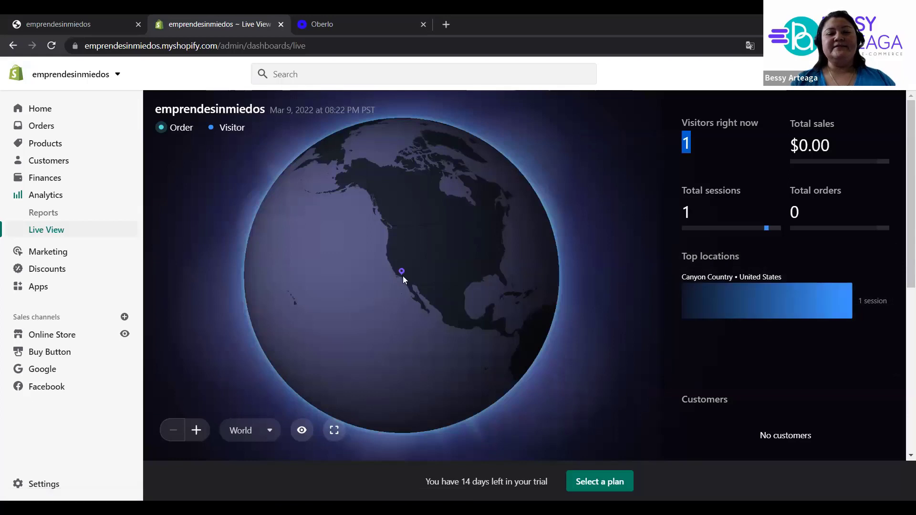
{"action": "mouse_move", "coordinate": [402, 275]}
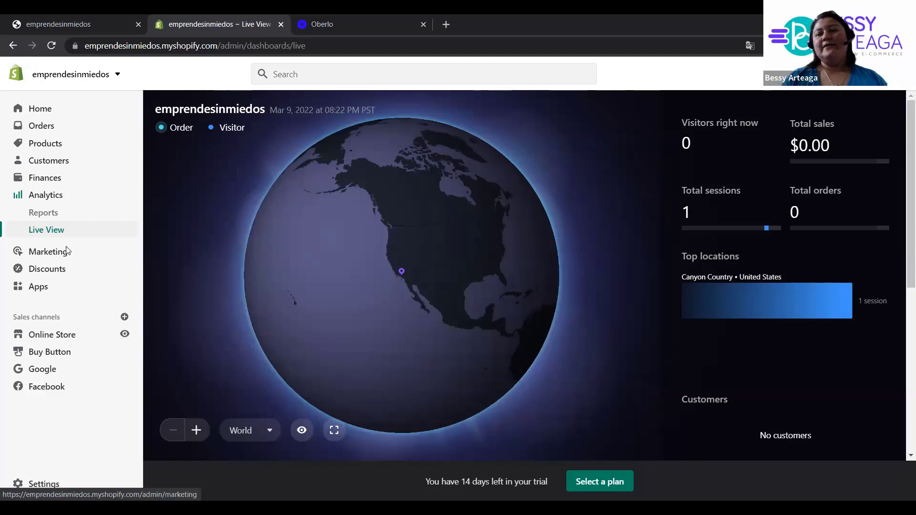
{"action": "scroll", "coordinate": [782, 286], "scroll_direction": "down", "scroll_amount": 5}
{"action": "scroll", "coordinate": [782, 287], "scroll_direction": "down", "scroll_amount": 2}
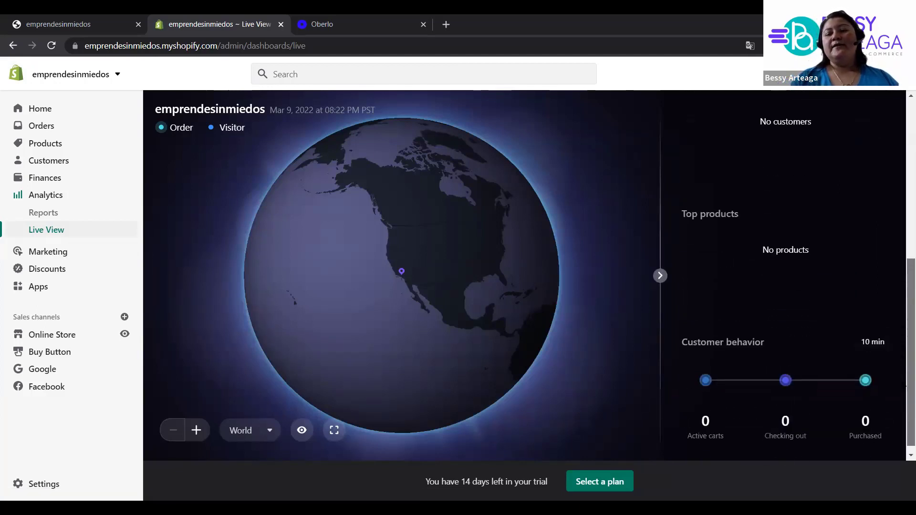
{"action": "scroll", "coordinate": [783, 286], "scroll_direction": "up", "scroll_amount": 3}
{"action": "scroll", "coordinate": [782, 286], "scroll_direction": "up", "scroll_amount": 2}
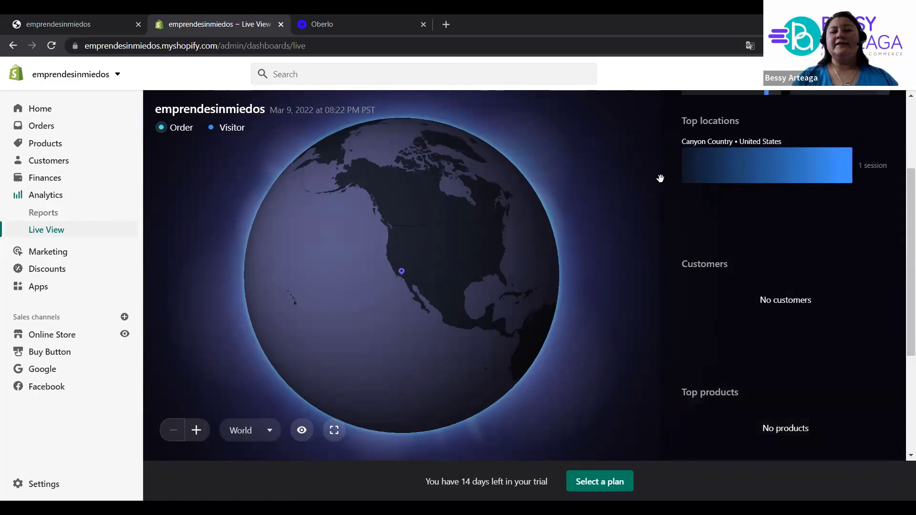
{"action": "scroll", "coordinate": [783, 272], "scroll_direction": "down", "scroll_amount": 4}
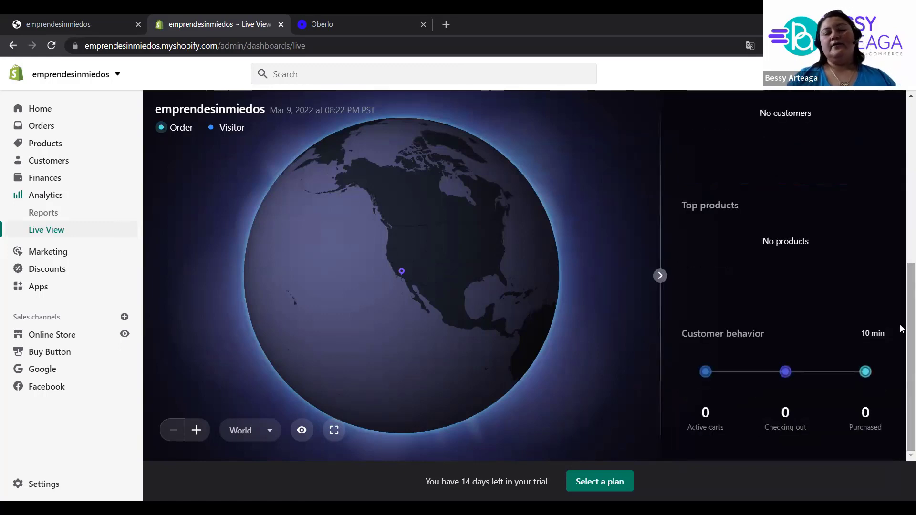
- Open the Marketing overview and examine its results, recent marketing and suggested marketing apps
{"action": "left_click", "coordinate": [44, 253]}
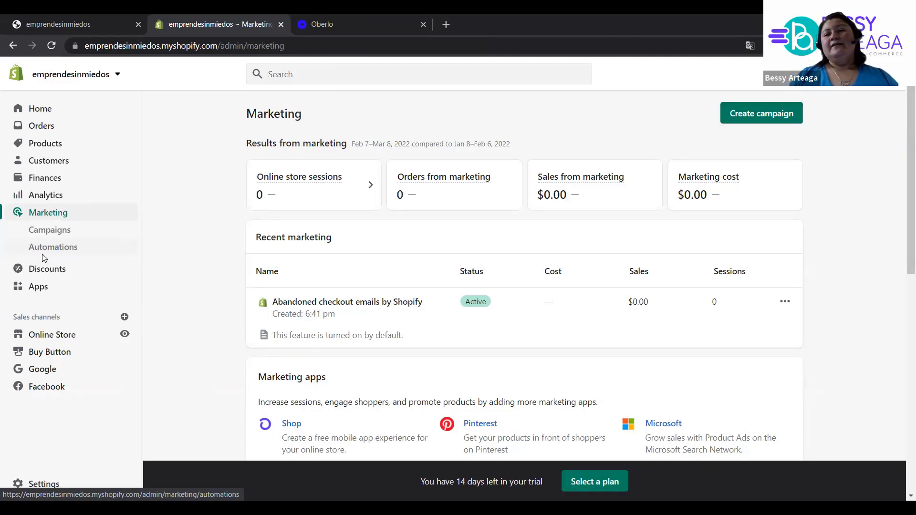
{"action": "scroll", "coordinate": [902, 221], "scroll_direction": "down", "scroll_amount": 3}
{"action": "scroll", "coordinate": [901, 222], "scroll_direction": "down", "scroll_amount": 1}
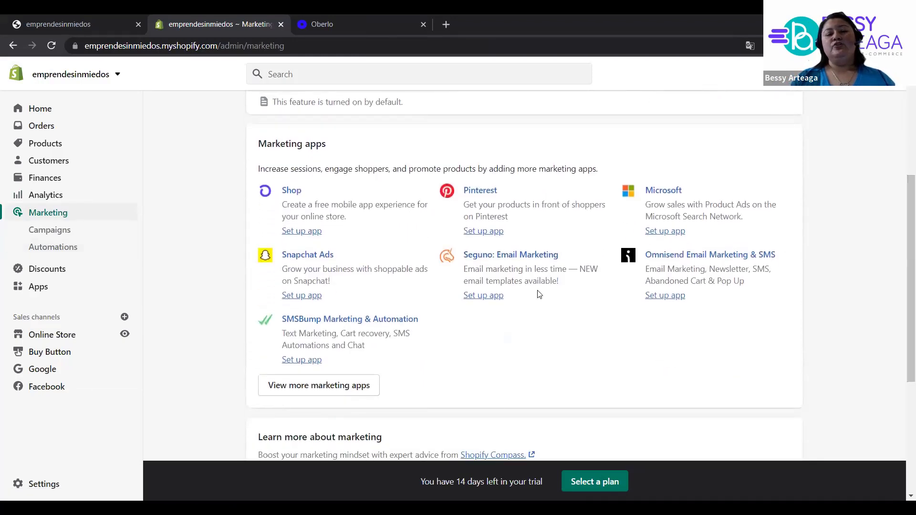
- Open the full list of additional marketing apps in the Shopify App Store and look through the whole collection
{"action": "left_click", "coordinate": [285, 389]}
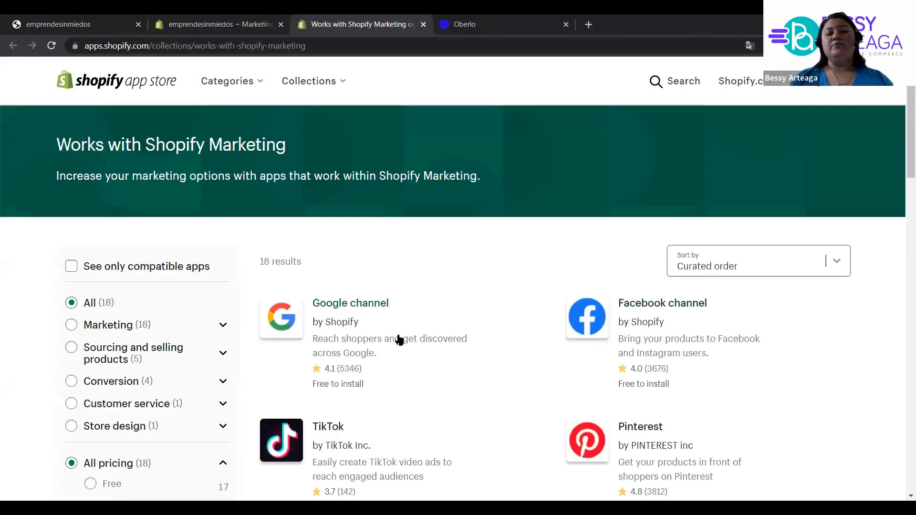
{"action": "scroll", "coordinate": [902, 192], "scroll_direction": "down", "scroll_amount": 1}
{"action": "scroll", "coordinate": [902, 201], "scroll_direction": "down", "scroll_amount": 5}
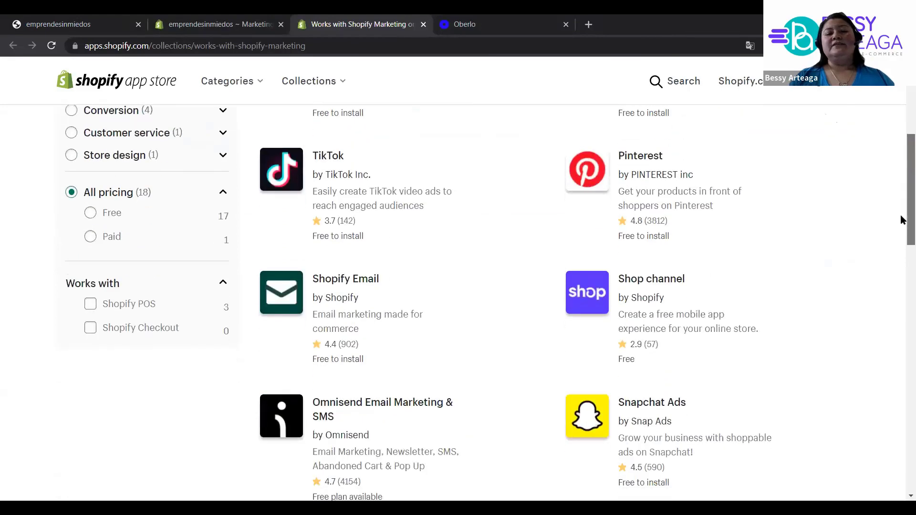
{"action": "scroll", "coordinate": [901, 219], "scroll_direction": "down", "scroll_amount": 1}
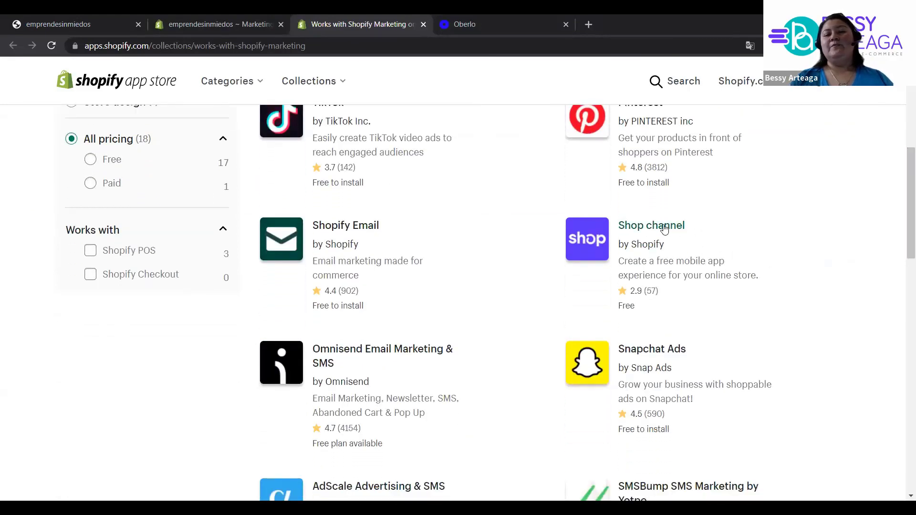
{"action": "left_click_drag", "start_coordinate": [901, 202], "coordinate": [900, 326]}
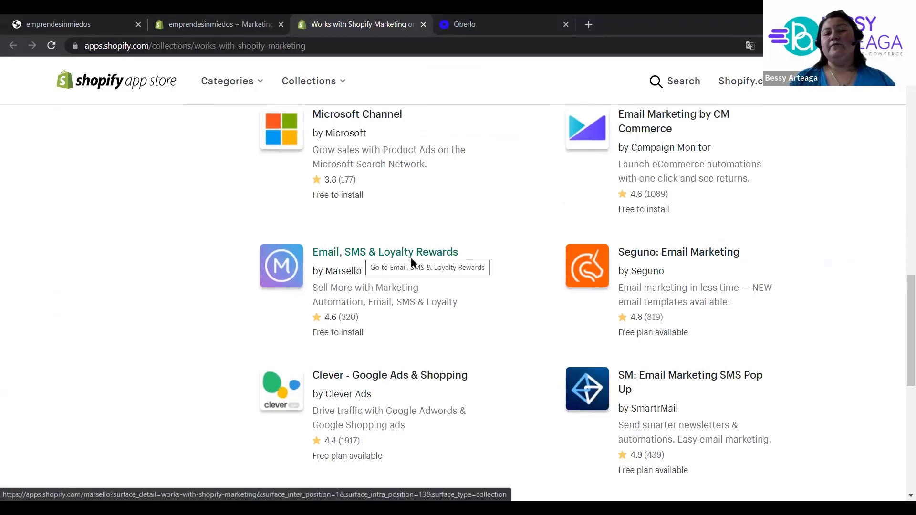
{"action": "left_click_drag", "start_coordinate": [901, 307], "coordinate": [901, 370]}
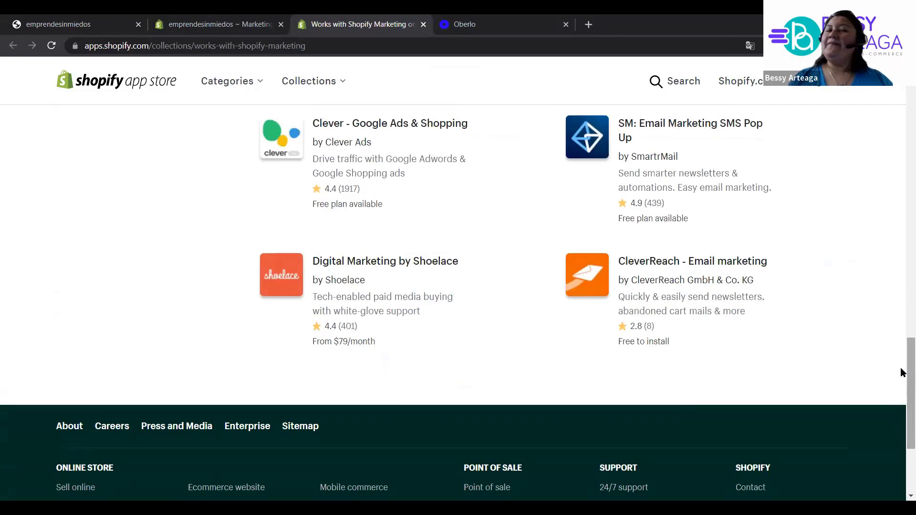
{"action": "left_click_drag", "start_coordinate": [901, 372], "coordinate": [901, 97]}
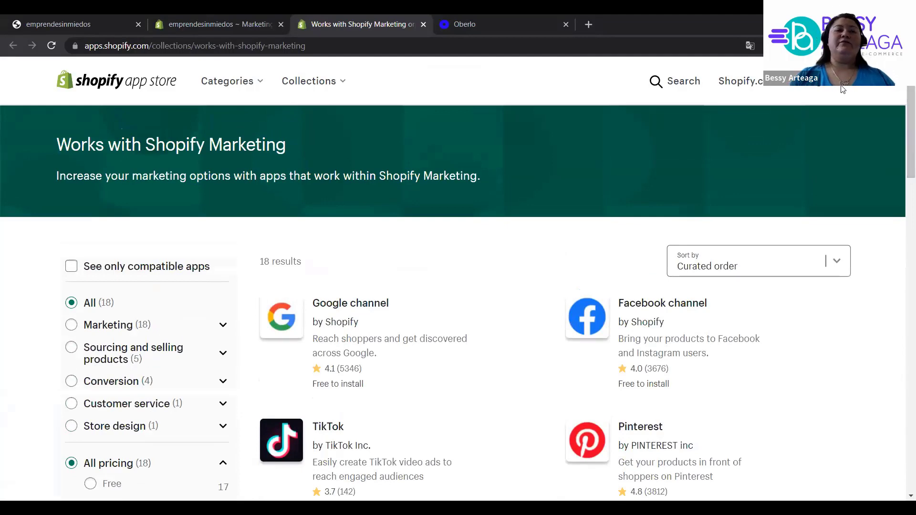
- Return to the admin's Marketing page, view its learning resources, and examine the Campaigns page with its results
{"action": "left_click", "coordinate": [258, 39]}
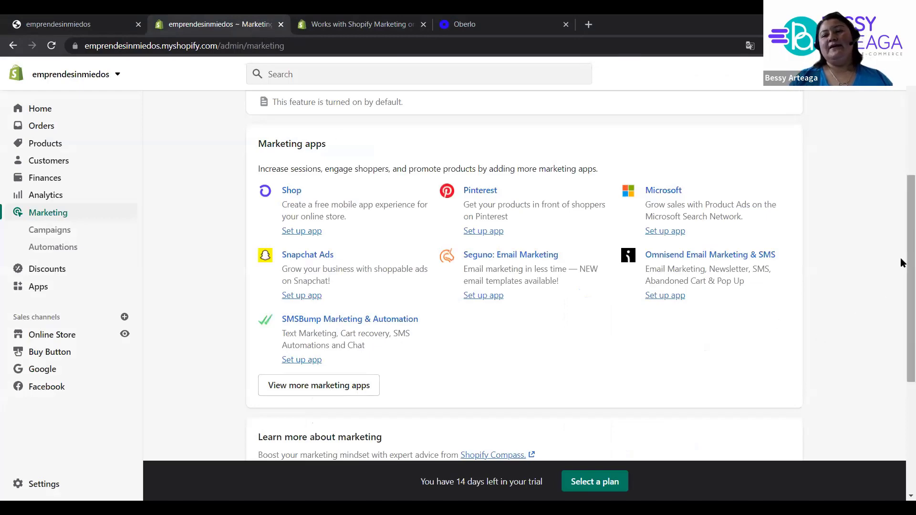
{"action": "left_click_drag", "start_coordinate": [901, 263], "coordinate": [902, 367]}
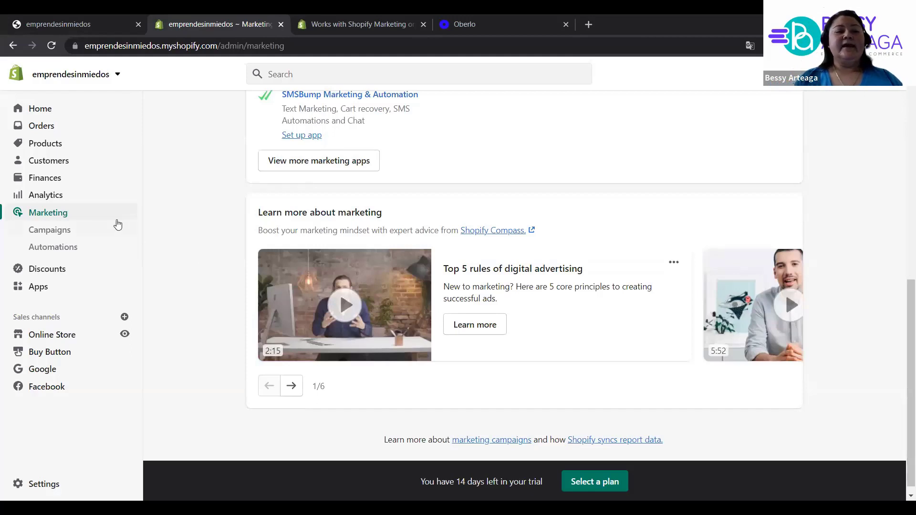
{"action": "left_click", "coordinate": [73, 237]}
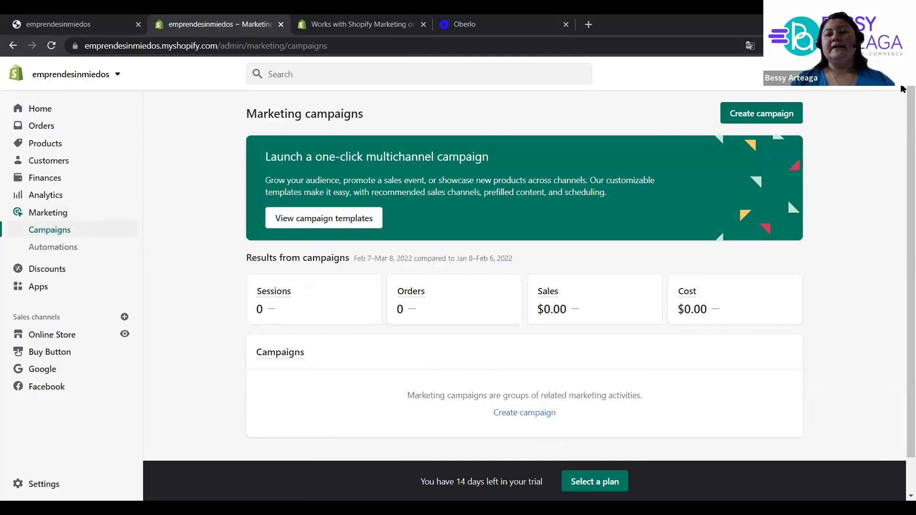
{"action": "scroll", "coordinate": [903, 206], "scroll_direction": "down", "scroll_amount": 2}
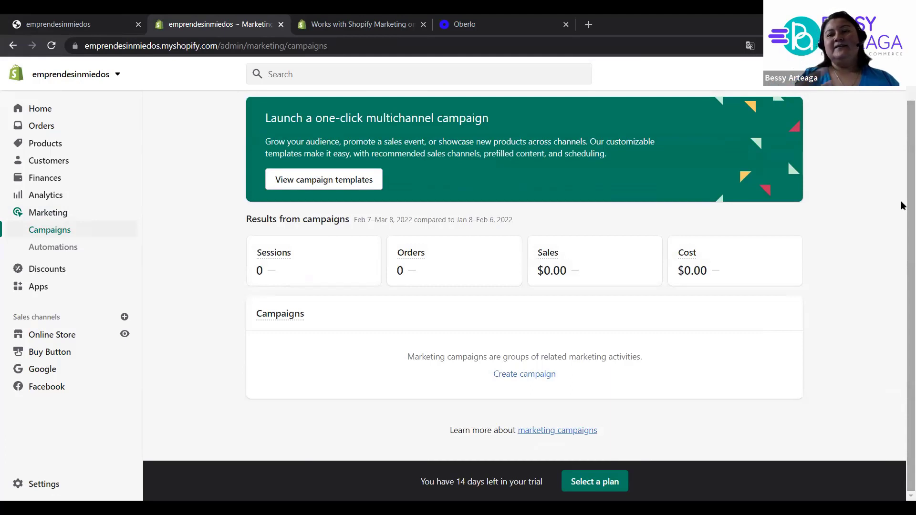
{"action": "scroll", "coordinate": [902, 205], "scroll_direction": "up", "scroll_amount": 2}
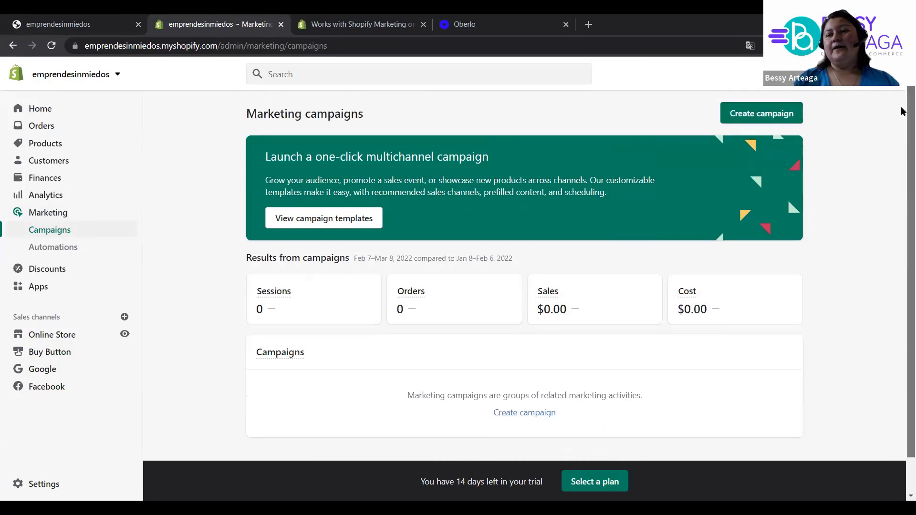
{"action": "scroll", "coordinate": [903, 173], "scroll_direction": "down", "scroll_amount": 2}
{"action": "mouse_move", "coordinate": [398, 261]}
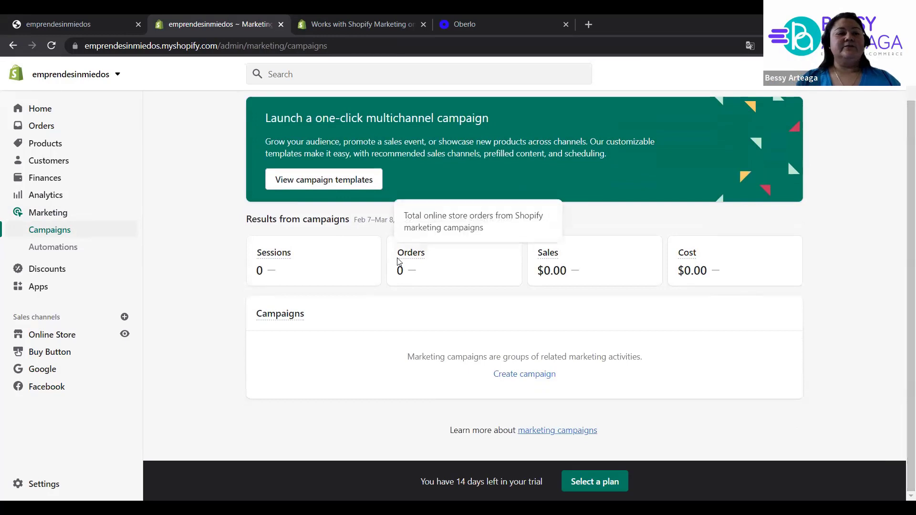
- Examine the marketing Automations page, including the suggested automations, results and the list of existing automations
{"action": "left_click", "coordinate": [68, 253]}
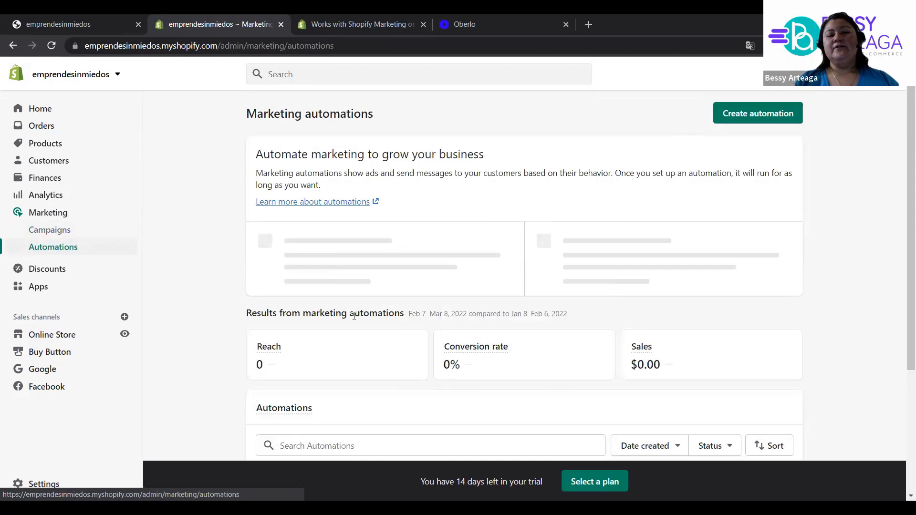
{"action": "left_click_drag", "start_coordinate": [901, 232], "coordinate": [901, 276]}
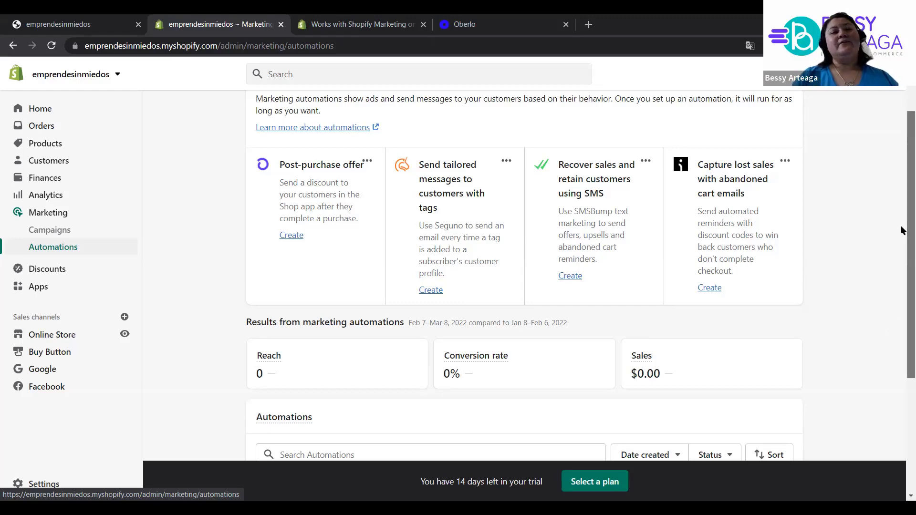
{"action": "scroll", "coordinate": [902, 304], "scroll_direction": "down", "scroll_amount": 2}
{"action": "scroll", "coordinate": [902, 304], "scroll_direction": "down", "scroll_amount": 1}
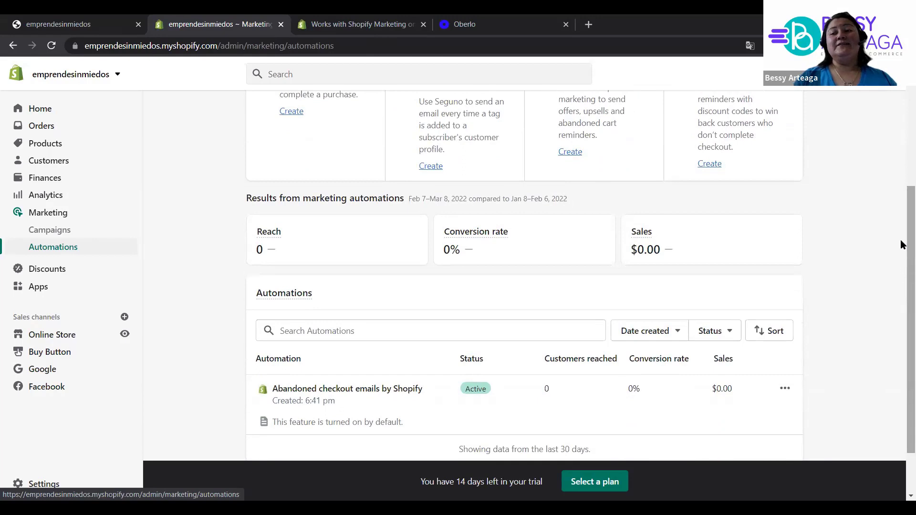
{"action": "scroll", "coordinate": [901, 305], "scroll_direction": "down", "scroll_amount": 2}
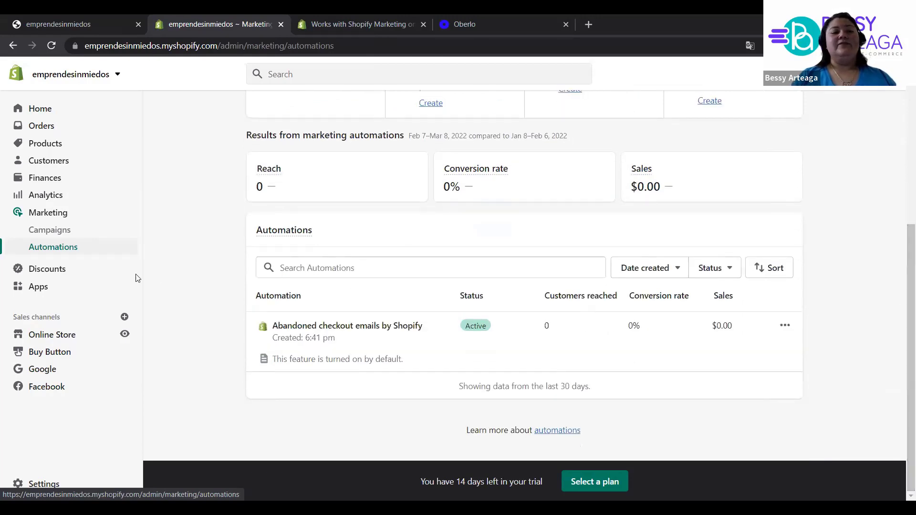
- Start a new discount code in the Discounts section and name it SUMMER
{"action": "left_click", "coordinate": [79, 278]}
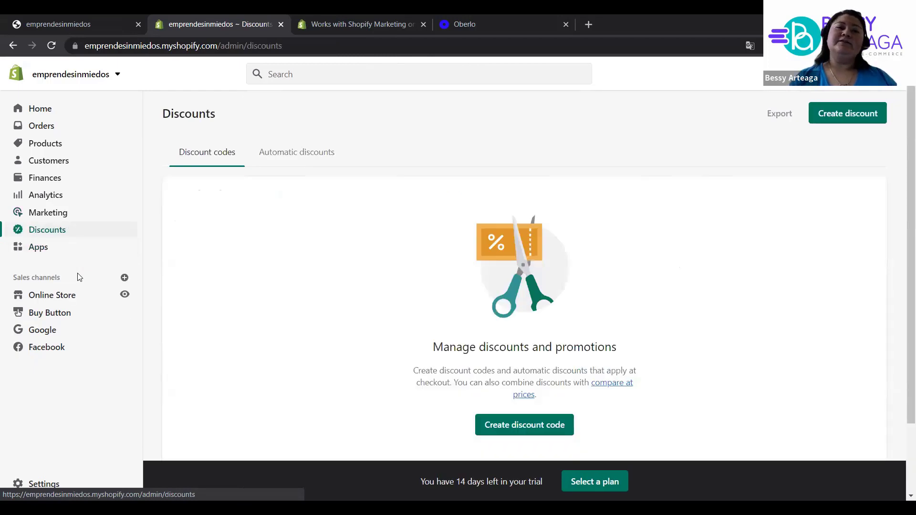
{"action": "left_click", "coordinate": [533, 425]}
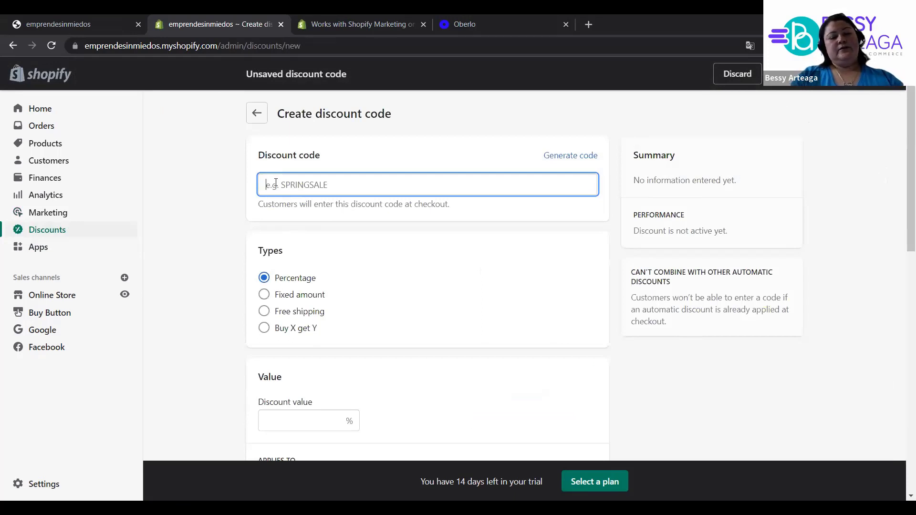
{"action": "type", "text": "Op"}
{"action": "key", "text": "BackSpace"}
{"action": "type", "text": "PEN"}
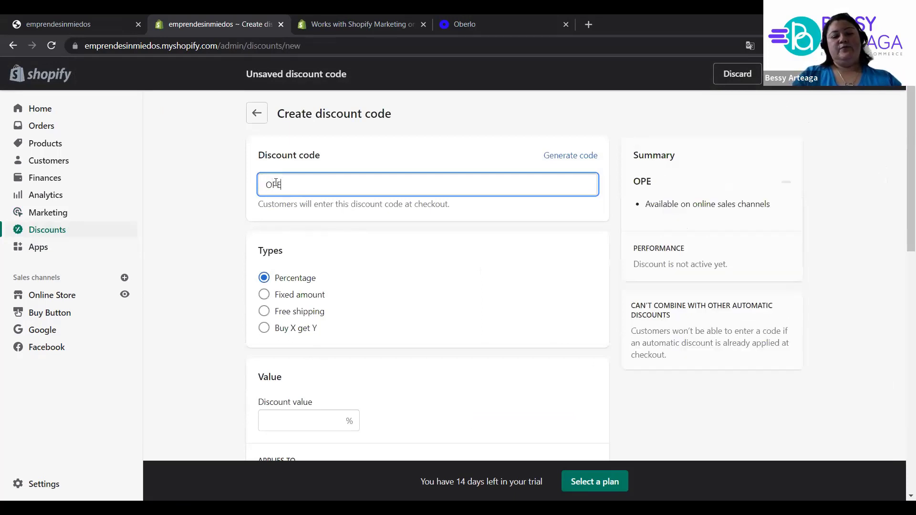
{"action": "key", "text": "BackSpace"}
{"action": "key", "text": "BackSpace"}
{"action": "key", "text": "BackSpace"}
{"action": "key", "text": "BackSpace"}
{"action": "type", "text": "SUMER"}
{"action": "key", "text": "BackSpace"}
{"action": "key", "text": "BackSpace"}
{"action": "type", "text": "MER"}
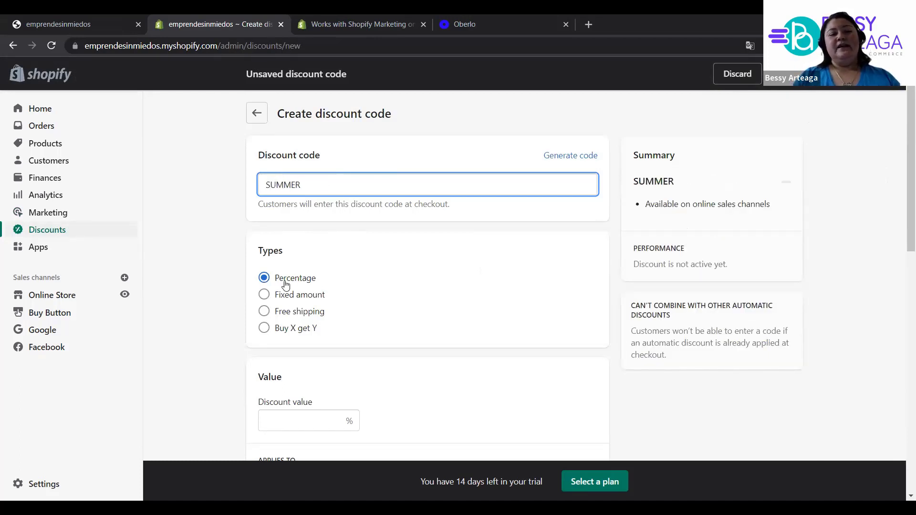
- Make the SUMMER discount a fixed amount with a value of $5.00
{"action": "left_click", "coordinate": [270, 297]}
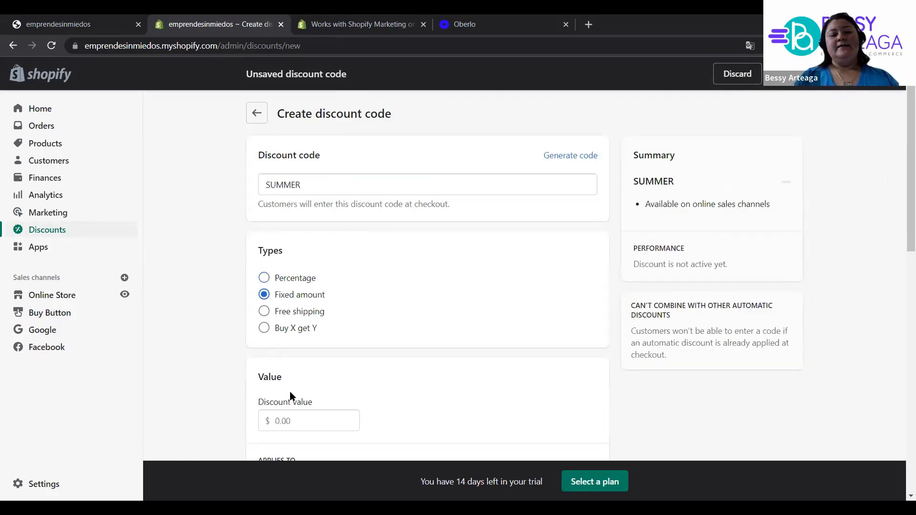
{"action": "scroll", "coordinate": [900, 190], "scroll_direction": "down", "scroll_amount": 1}
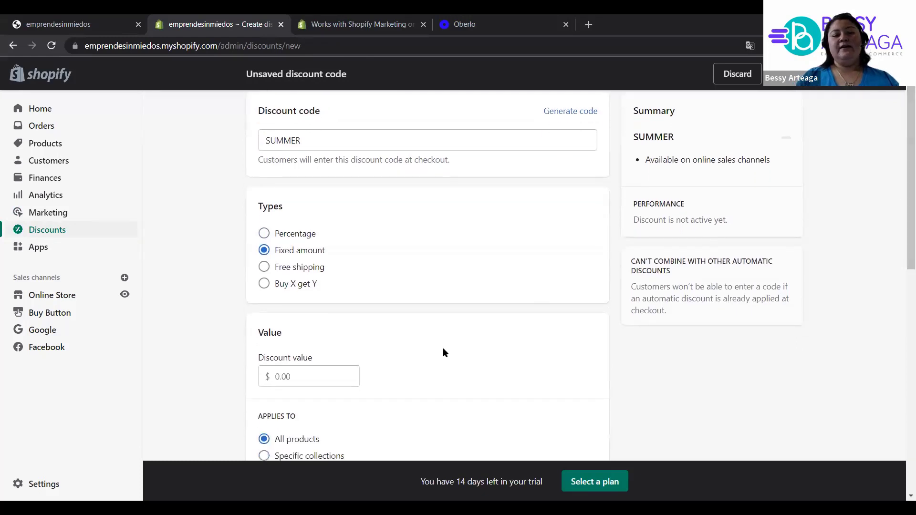
{"action": "left_click", "coordinate": [261, 377]}
{"action": "right_click", "coordinate": [259, 373]}
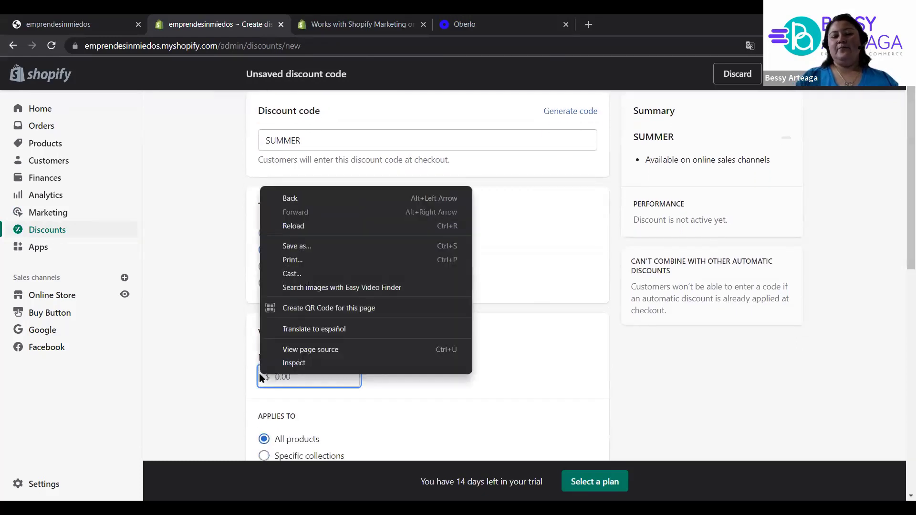
{"action": "left_click", "coordinate": [287, 383]}
{"action": "type", "text": "5"}
{"action": "left_click", "coordinate": [474, 369]}
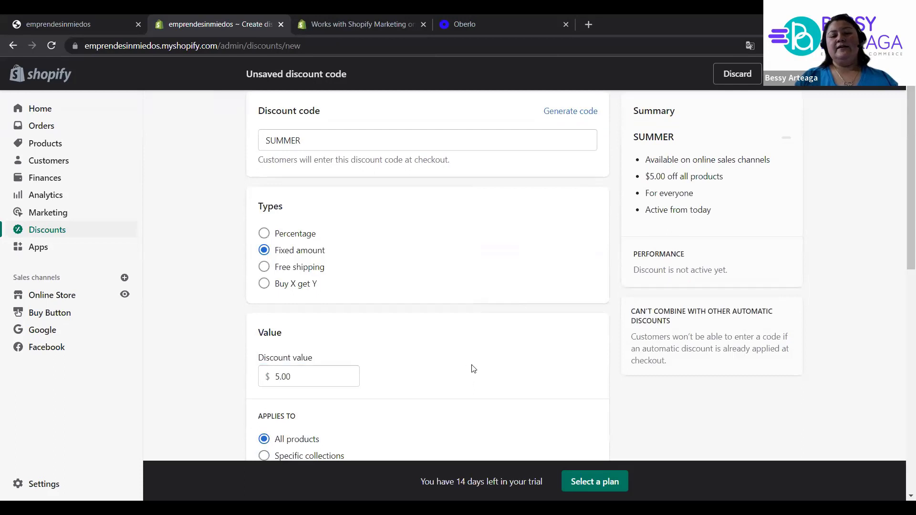
- Restrict what the discount applies to, choosing specific products instead of all products
{"action": "scroll", "coordinate": [900, 168], "scroll_direction": "down", "scroll_amount": 4}
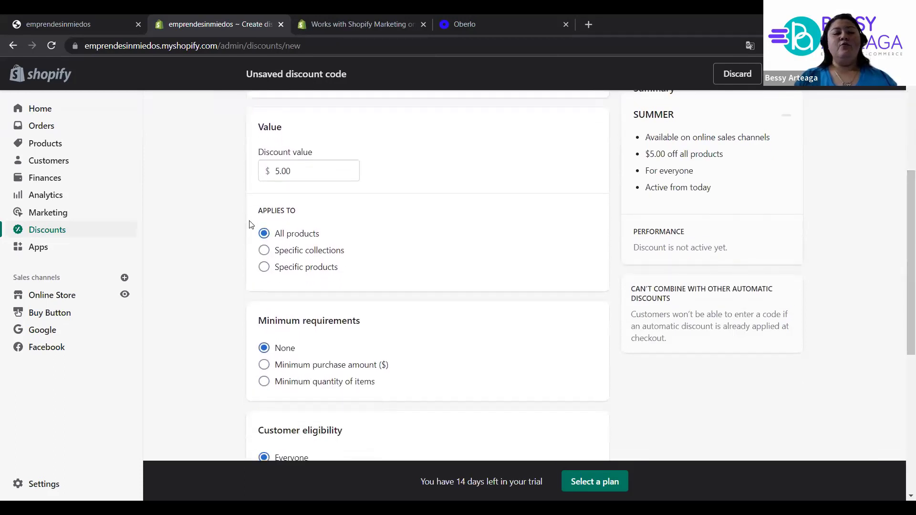
{"action": "left_click", "coordinate": [263, 251]}
{"action": "left_click", "coordinate": [265, 268]}
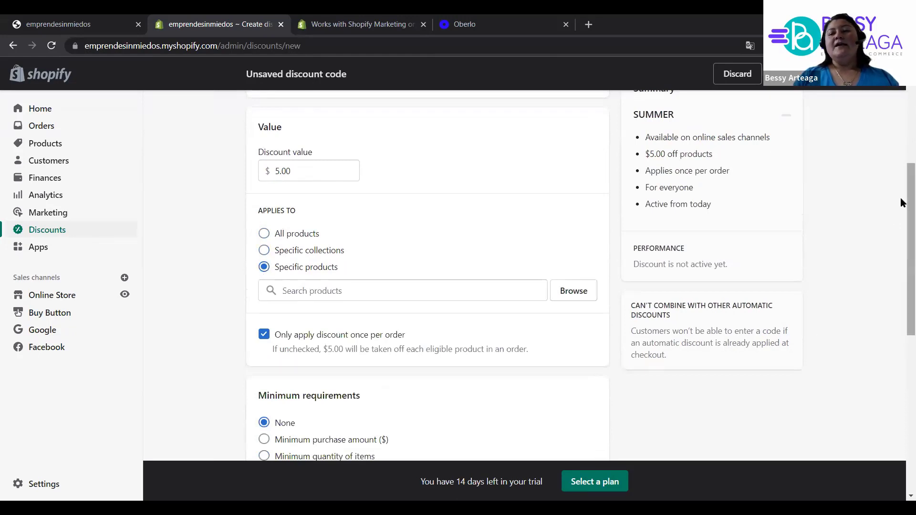
- Try a minimum purchase amount of $50.00 as the discount's minimum requirement
{"action": "scroll", "coordinate": [902, 239], "scroll_direction": "down", "scroll_amount": 3}
{"action": "scroll", "coordinate": [901, 283], "scroll_direction": "down", "scroll_amount": 1}
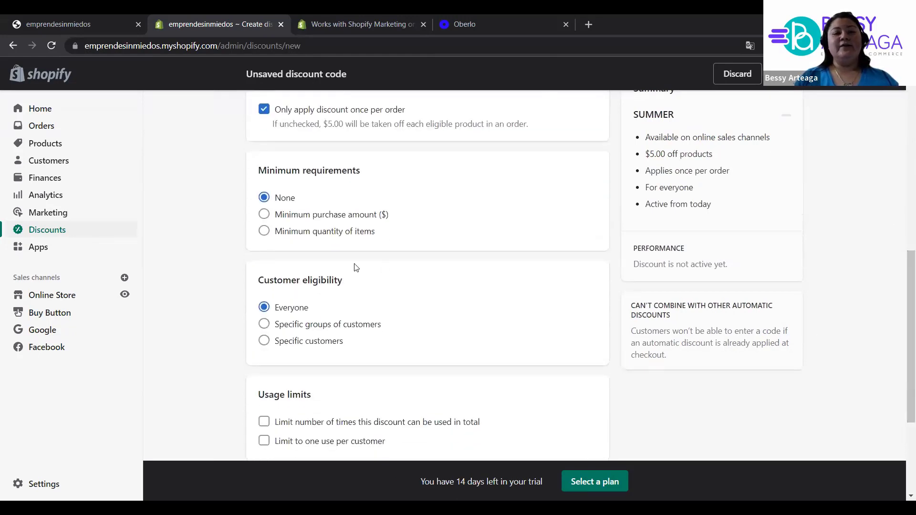
{"action": "left_click", "coordinate": [264, 220]}
{"action": "left_click", "coordinate": [281, 234]}
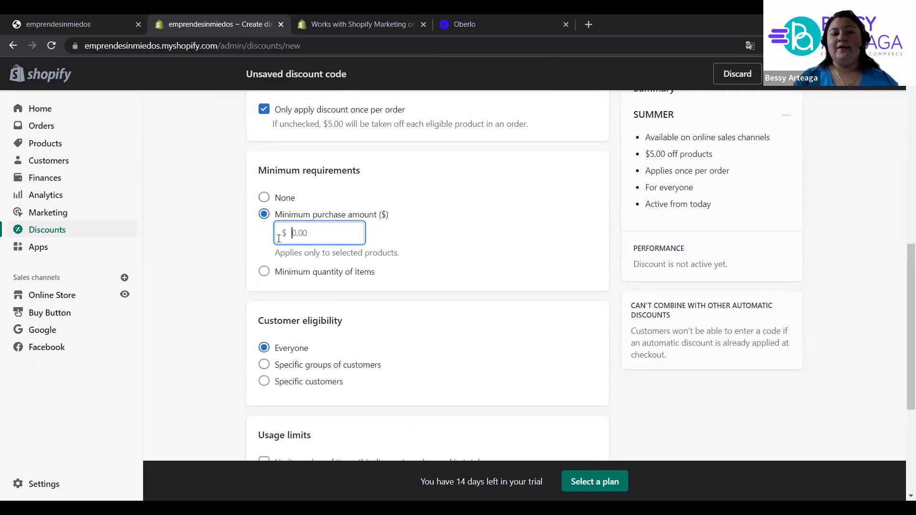
{"action": "type", "text": "50"}
{"action": "left_click", "coordinate": [462, 275]}
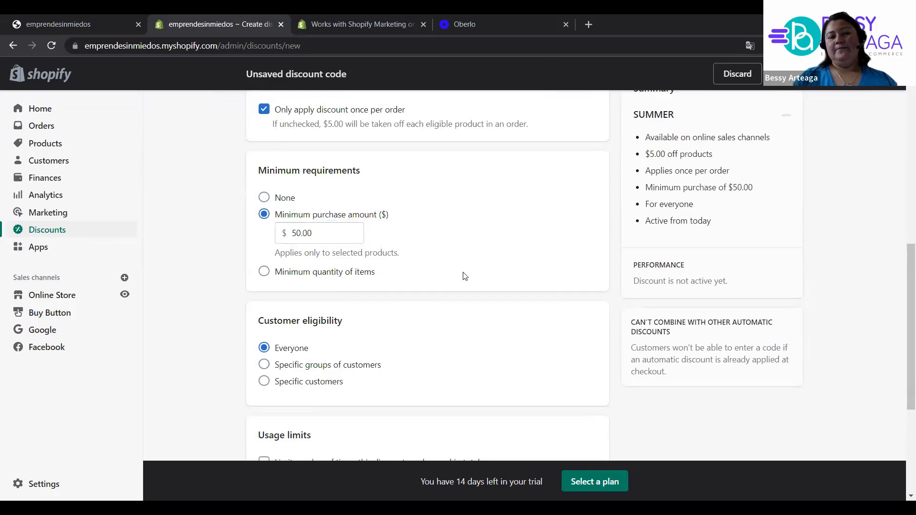
- Try a minimum quantity of 3 items, and return the minimum requirement to None
{"action": "left_click", "coordinate": [263, 271]}
{"action": "left_click", "coordinate": [308, 254]}
{"action": "type", "text": "3"}
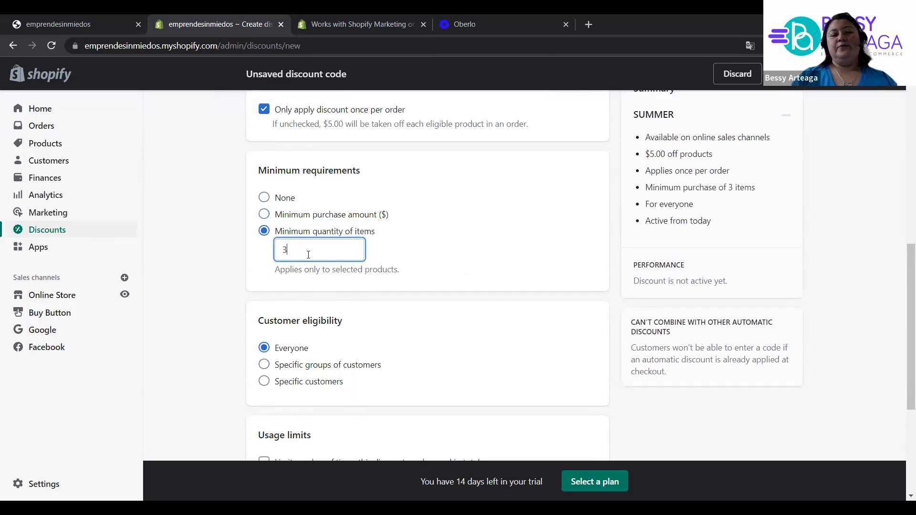
{"action": "left_click", "coordinate": [265, 201]}
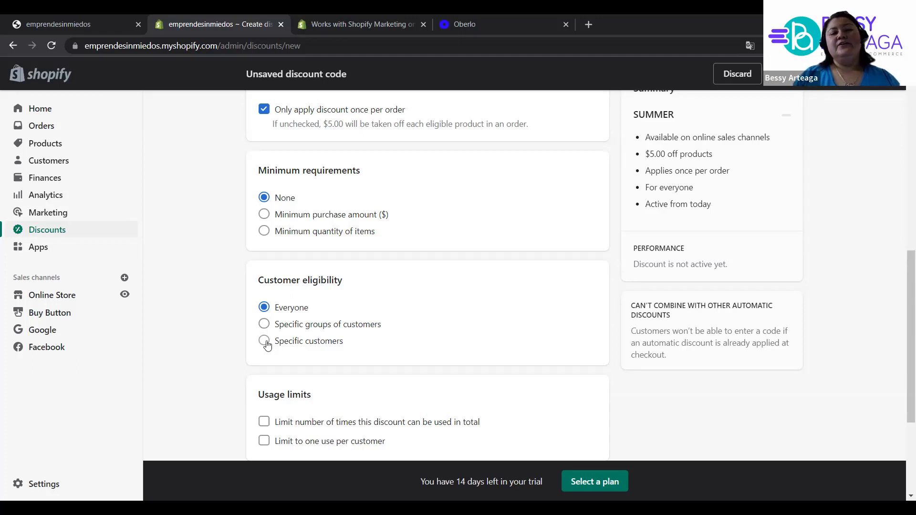
- Try limiting customer eligibility to specific customers, and return it to Everyone
{"action": "left_click", "coordinate": [265, 341]}
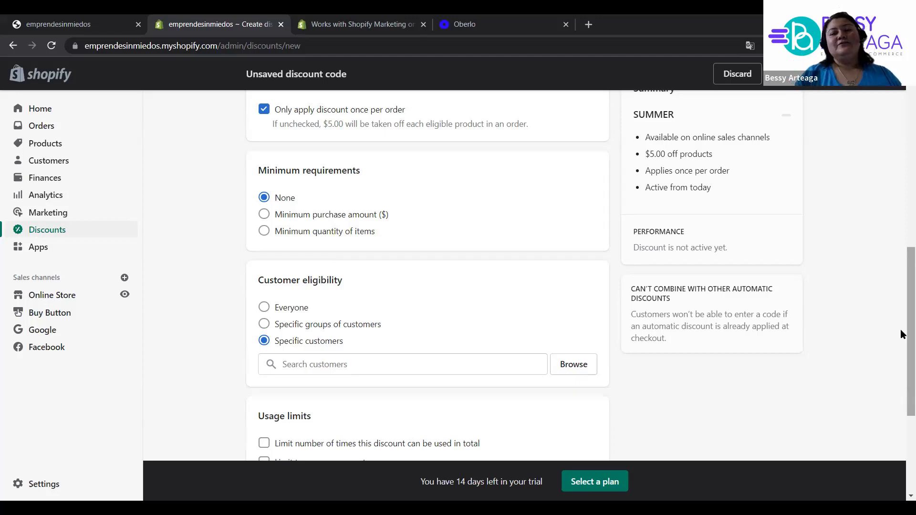
{"action": "scroll", "coordinate": [902, 298], "scroll_direction": "down", "scroll_amount": 2}
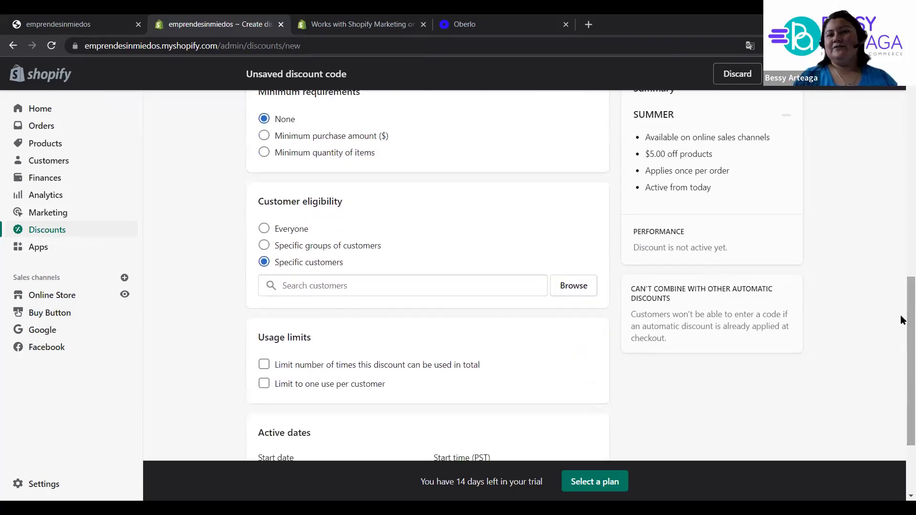
{"action": "scroll", "coordinate": [900, 315], "scroll_direction": "down", "scroll_amount": 2}
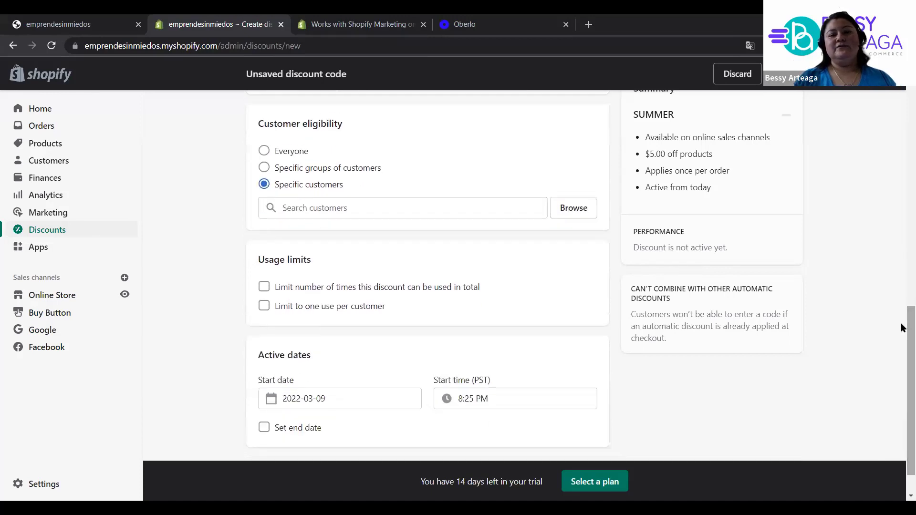
{"action": "left_click", "coordinate": [262, 151]}
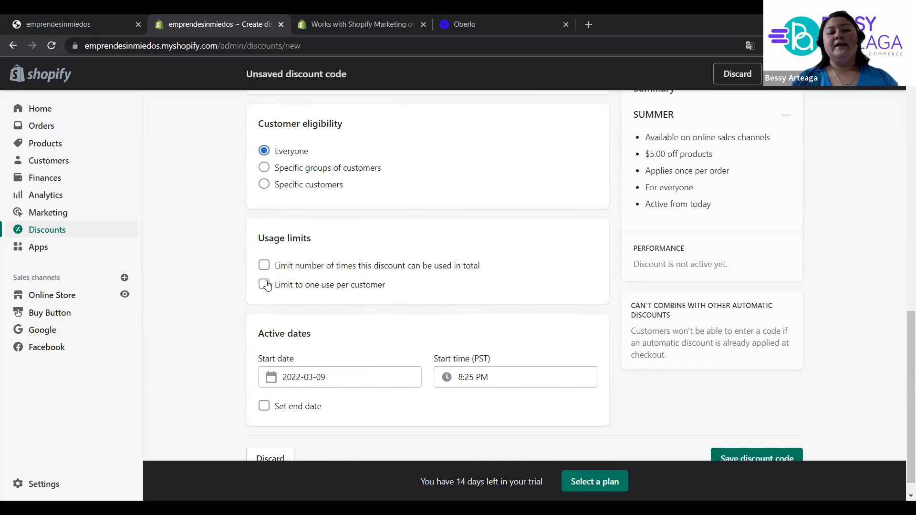
- Try limiting the discount's total number of uses to 5 and to 30, and remove that limit
{"action": "left_click", "coordinate": [264, 265]}
{"action": "left_click", "coordinate": [301, 293]}
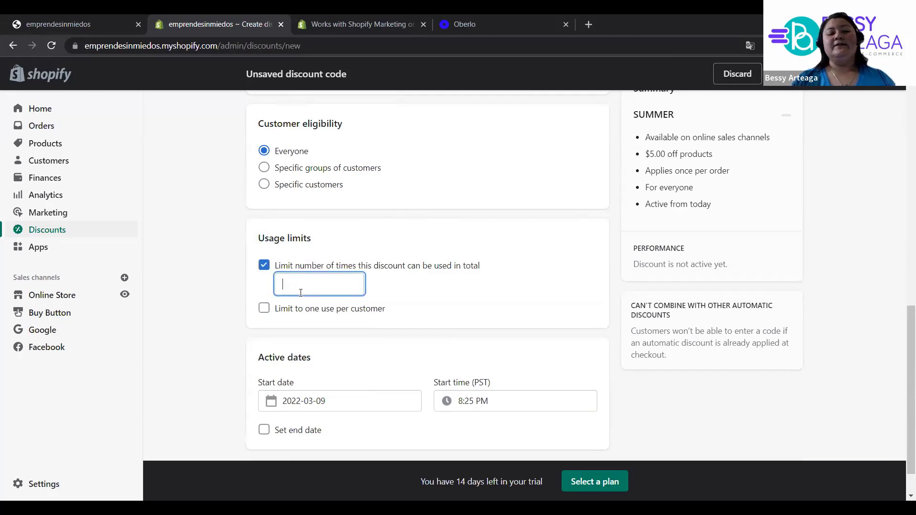
{"action": "type", "text": "10"}
{"action": "left_click", "coordinate": [407, 311]}
{"action": "key", "text": "shift+Tab"}
{"action": "type", "text": "5"}
{"action": "key", "text": "ctrl+a"}
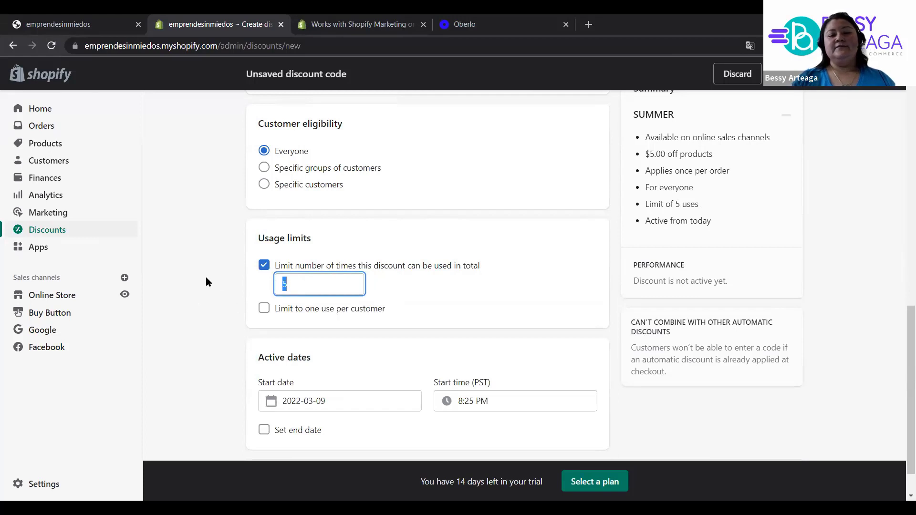
{"action": "type", "text": "10"}
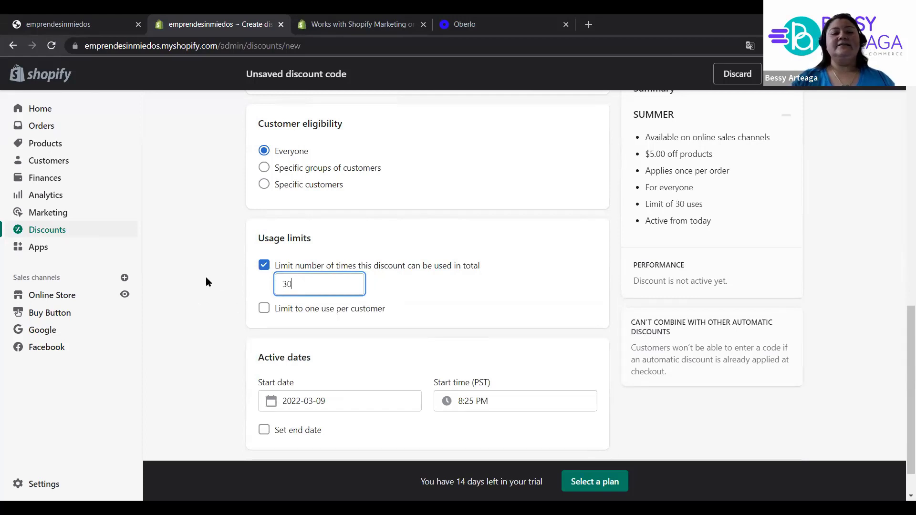
{"action": "left_click", "coordinate": [264, 267]}
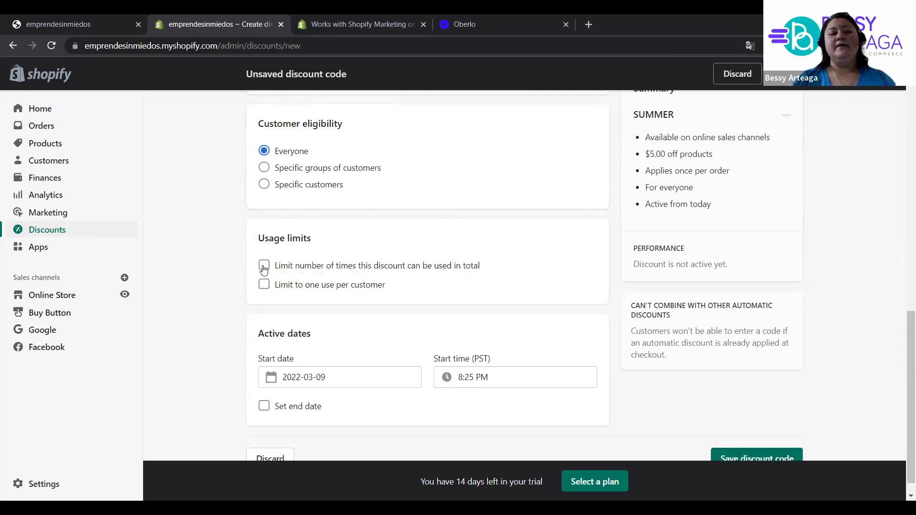
- Limit the discount to one use per customer and set its start to 2022-03-11 at 11:30 PM
{"action": "left_click", "coordinate": [265, 286]}
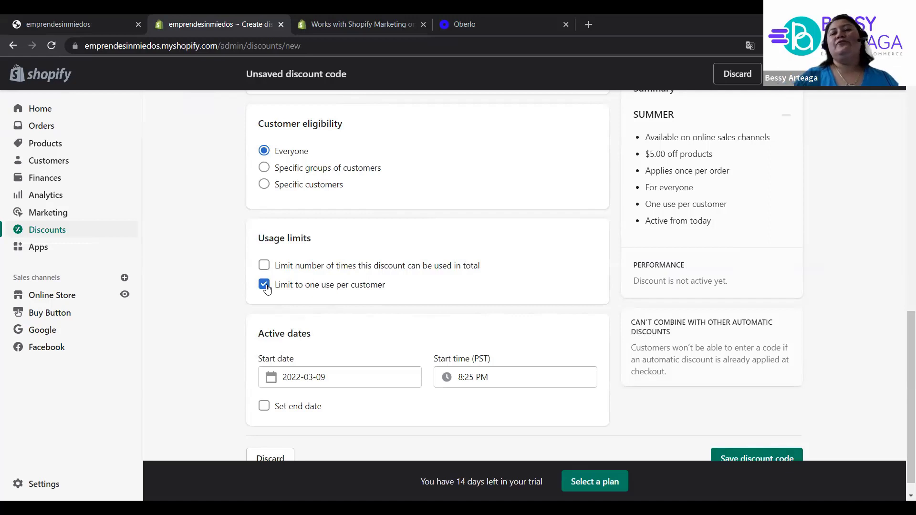
{"action": "left_click", "coordinate": [347, 377]}
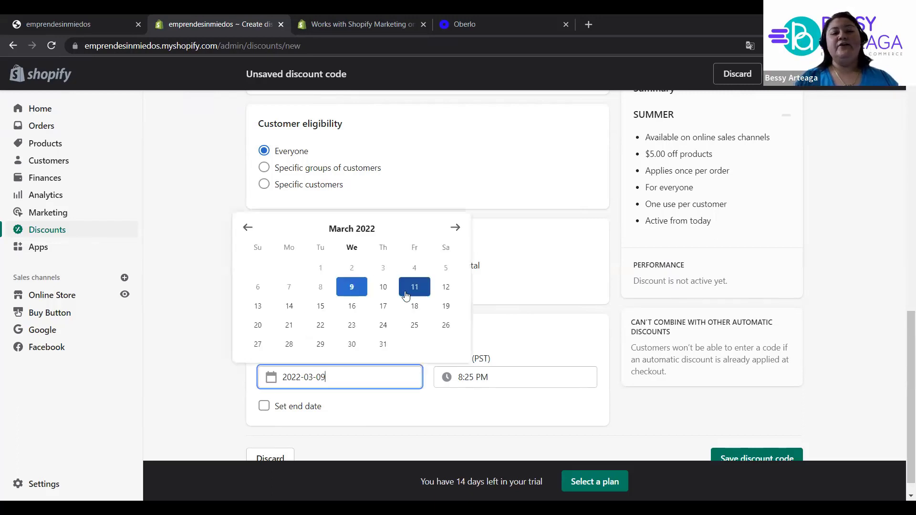
{"action": "left_click", "coordinate": [422, 289]}
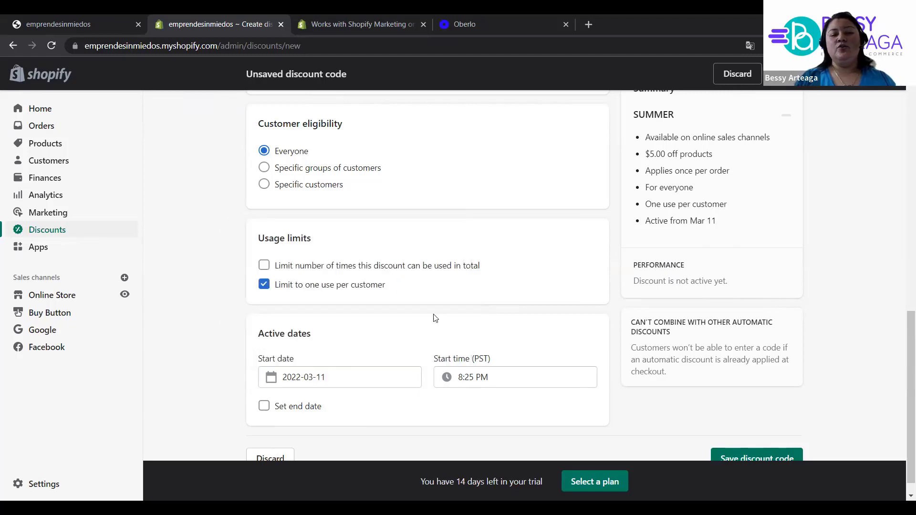
{"action": "left_click", "coordinate": [503, 378]}
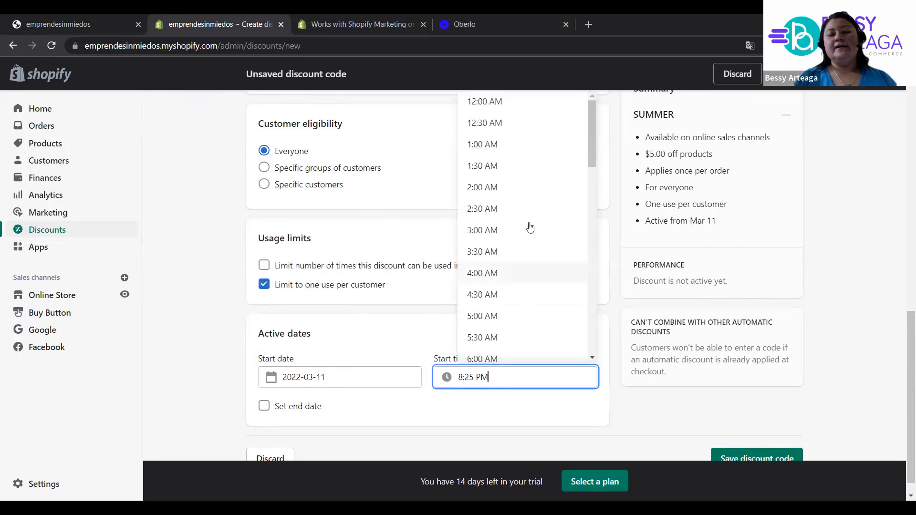
{"action": "scroll", "coordinate": [585, 231], "scroll_direction": "down", "scroll_amount": 2}
{"action": "left_click_drag", "start_coordinate": [586, 231], "coordinate": [585, 399]}
{"action": "scroll", "coordinate": [575, 128], "scroll_direction": "up", "scroll_amount": 1}
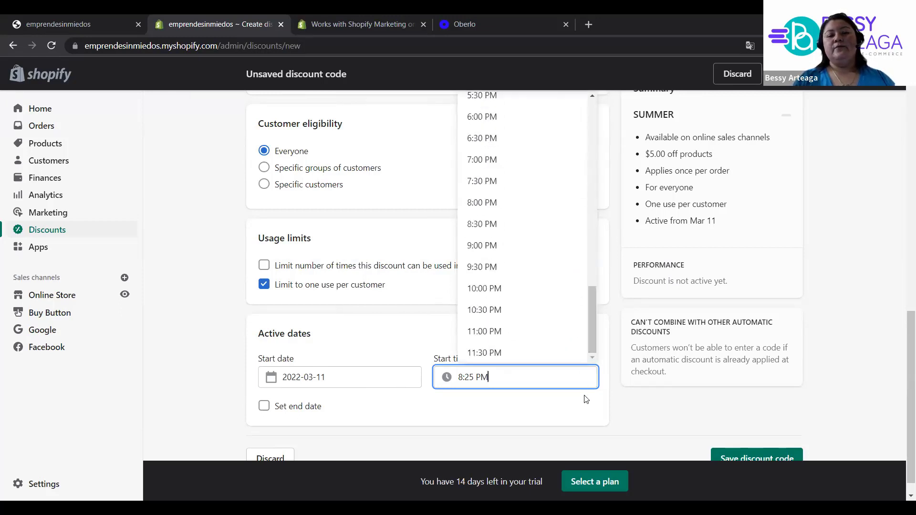
{"action": "left_click", "coordinate": [523, 358]}
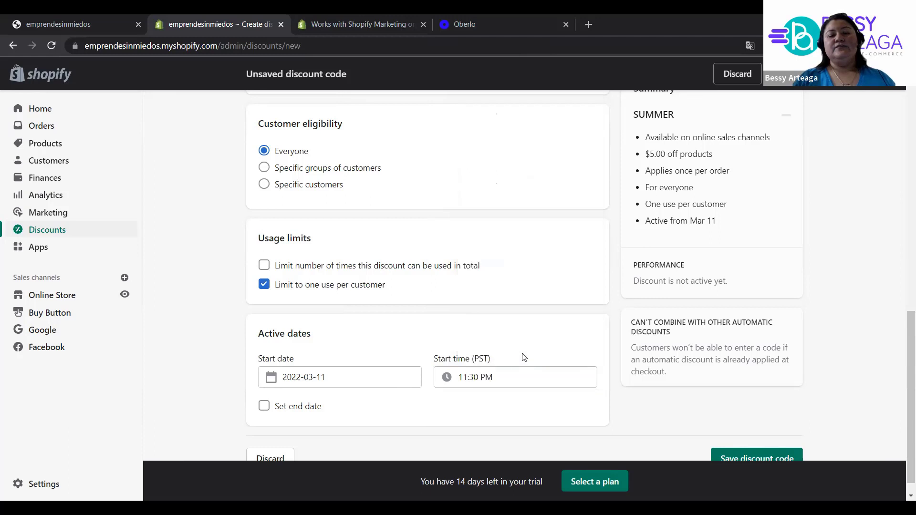
- Give the discount an end date of 2022-03-12, keeping the end time at 11:59 PM
{"action": "left_click", "coordinate": [264, 409]}
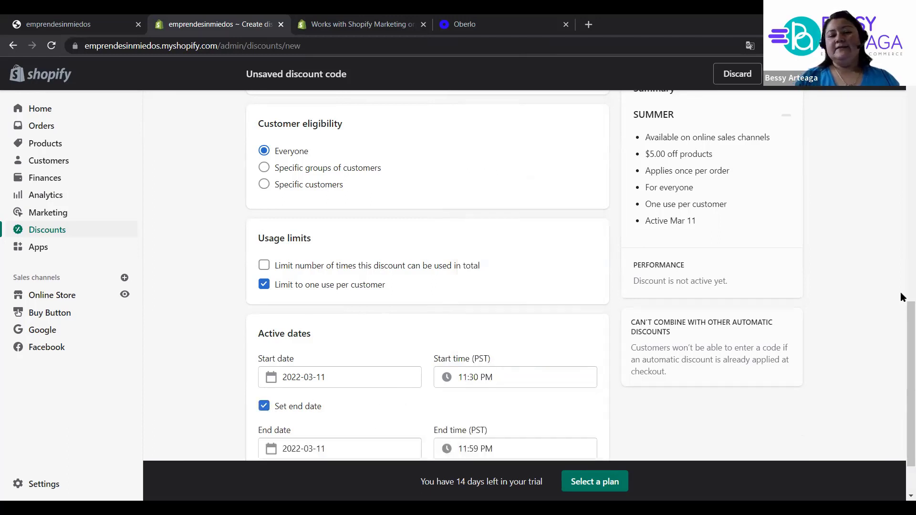
{"action": "scroll", "coordinate": [903, 389], "scroll_direction": "down", "scroll_amount": 2}
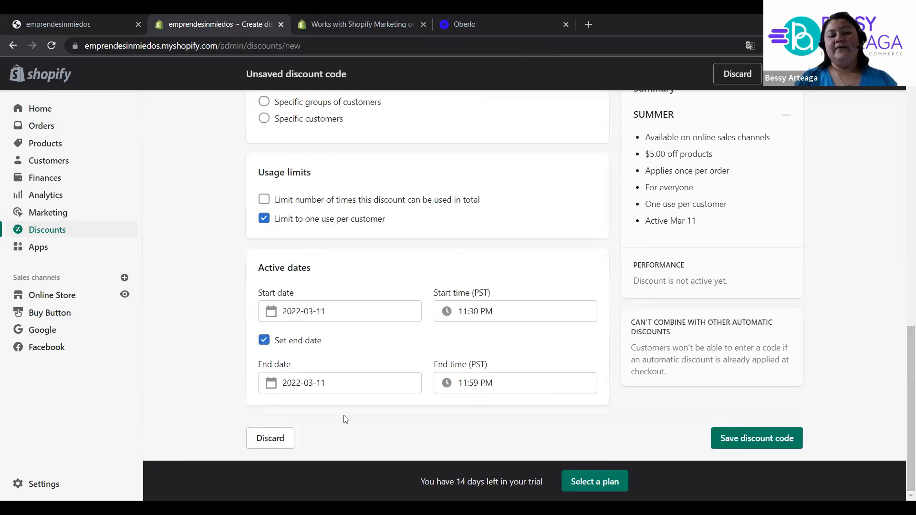
{"action": "left_click", "coordinate": [328, 384]}
{"action": "right_click", "coordinate": [329, 386]}
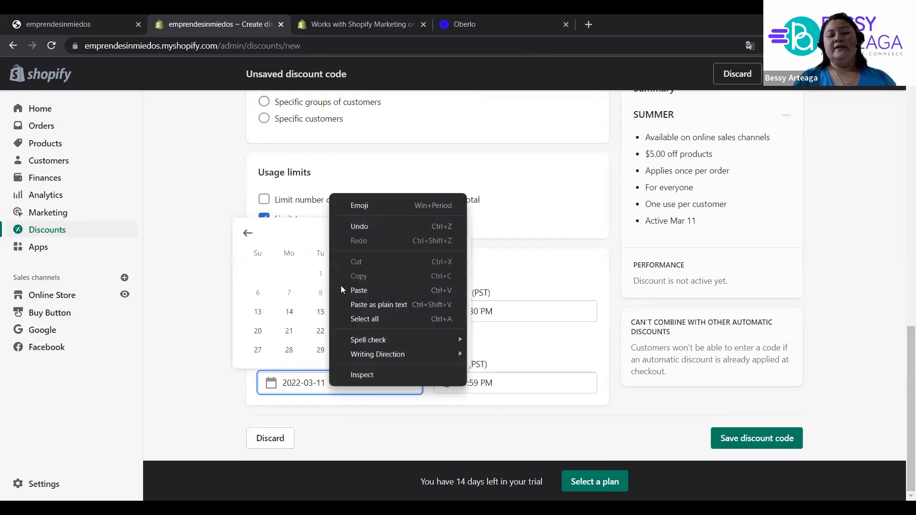
{"action": "left_click", "coordinate": [270, 261]}
{"action": "left_click", "coordinate": [448, 293]}
{"action": "left_click", "coordinate": [502, 377]}
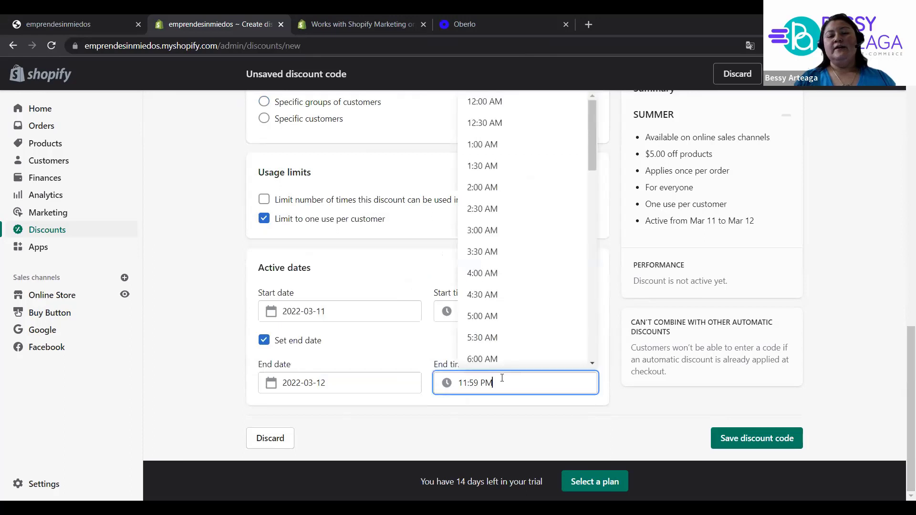
{"action": "left_click", "coordinate": [514, 418]}
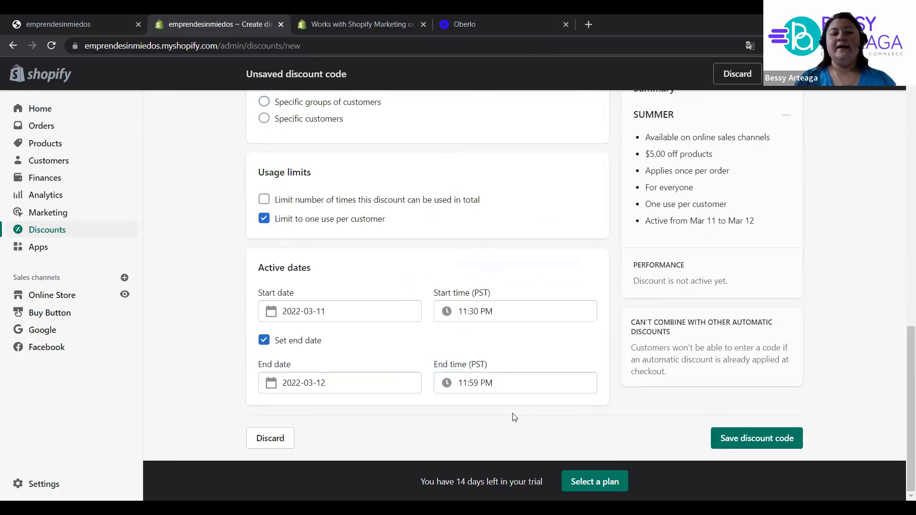
{"action": "left_click_drag", "start_coordinate": [900, 346], "coordinate": [902, 112]}
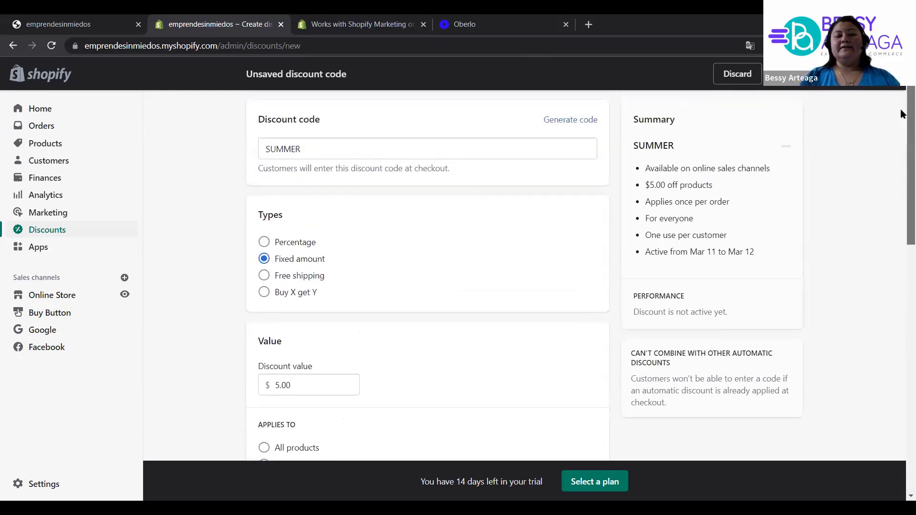
- Try making the SUMMER code a percentage discount with a value of 5%
{"action": "left_click", "coordinate": [263, 244]}
{"action": "left_click", "coordinate": [294, 384]}
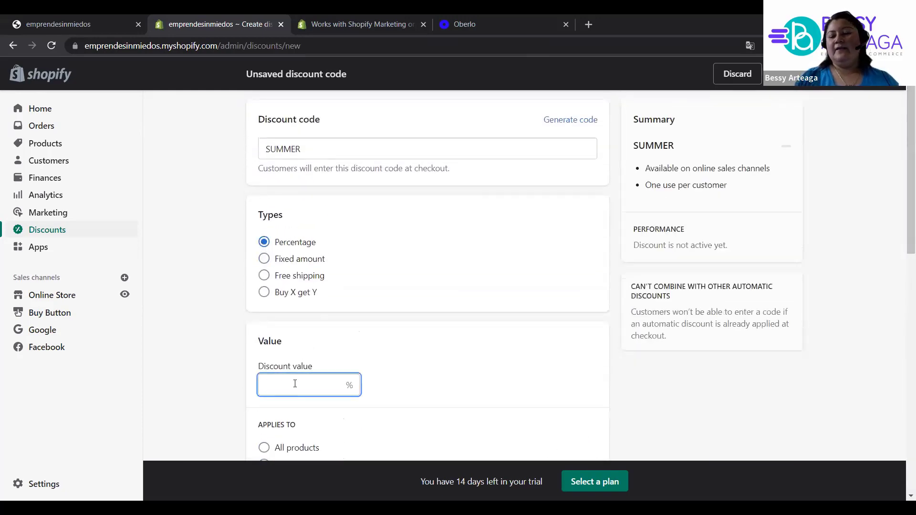
{"action": "type", "text": "5"}
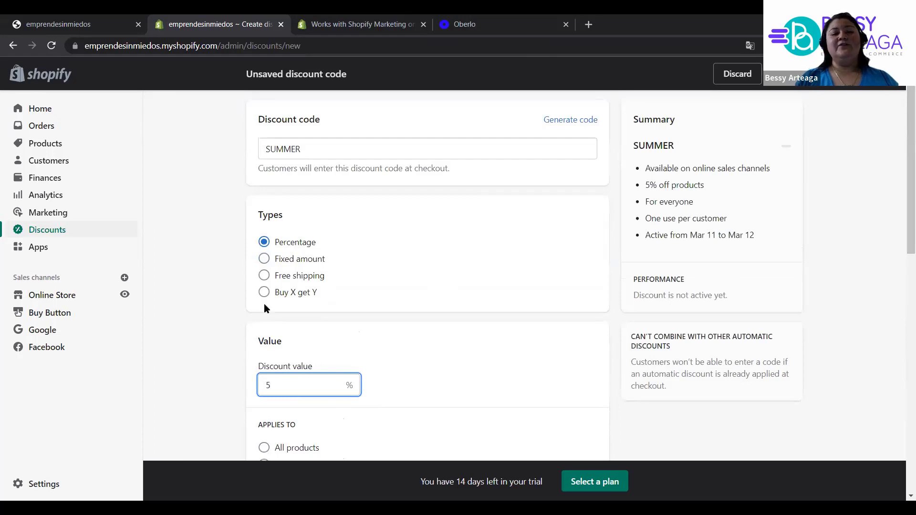
- Switch the discount type to free shipping, try restricting it to selected countries, and return it to all countries
{"action": "left_click", "coordinate": [264, 277]}
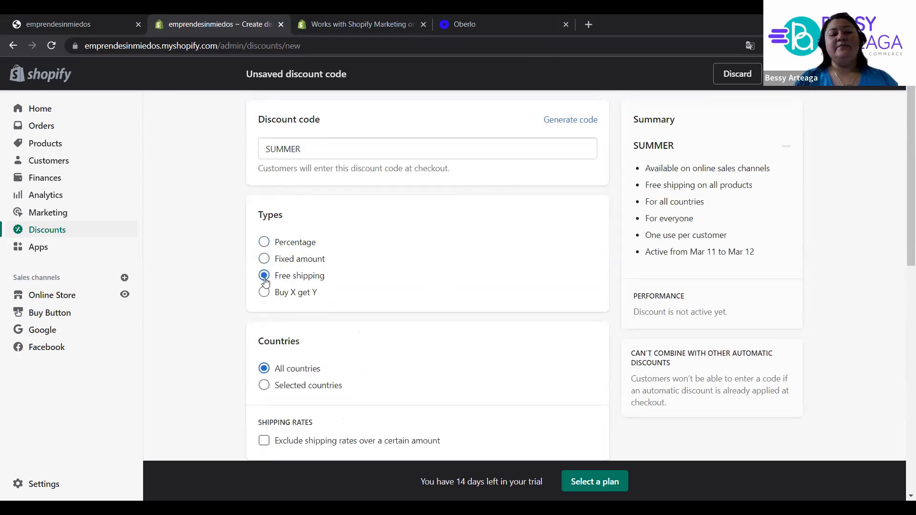
{"action": "left_click", "coordinate": [264, 386]}
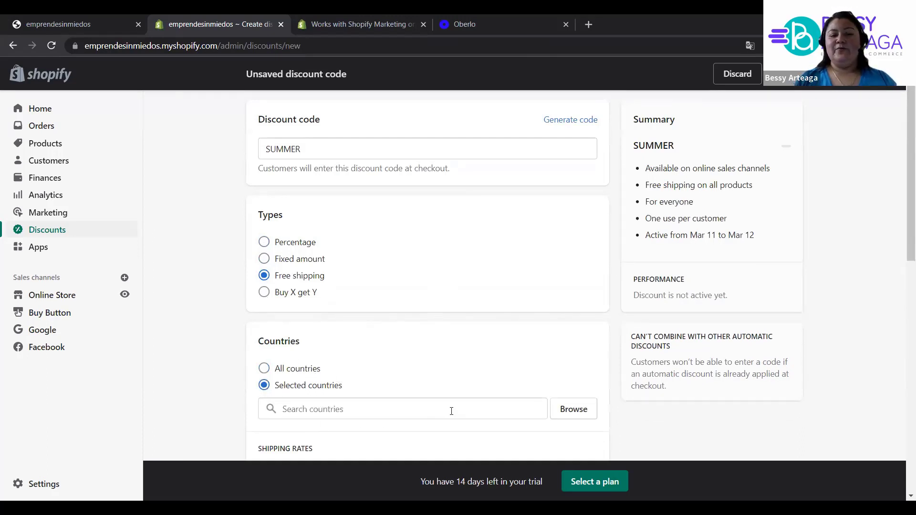
{"action": "left_click", "coordinate": [265, 369]}
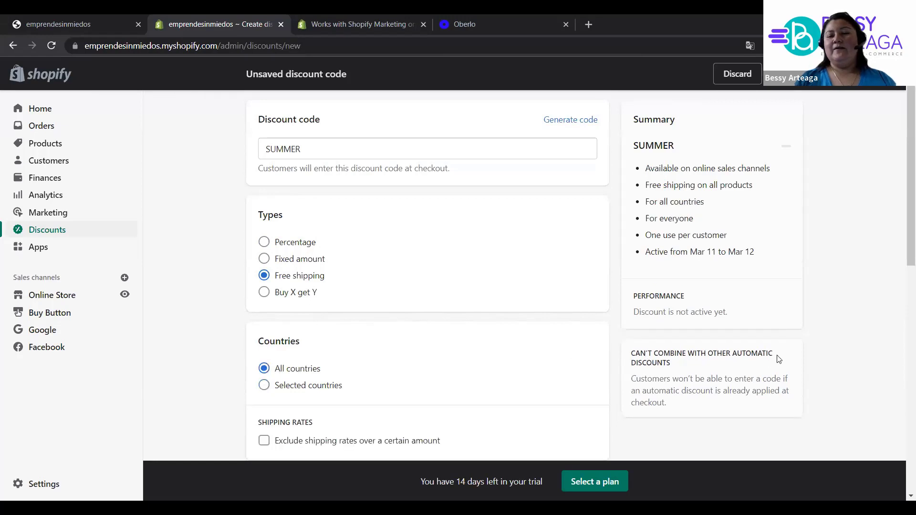
- Save the SUMMER discount code and review its status and settings
{"action": "scroll", "coordinate": [900, 181], "scroll_direction": "down", "scroll_amount": 5}
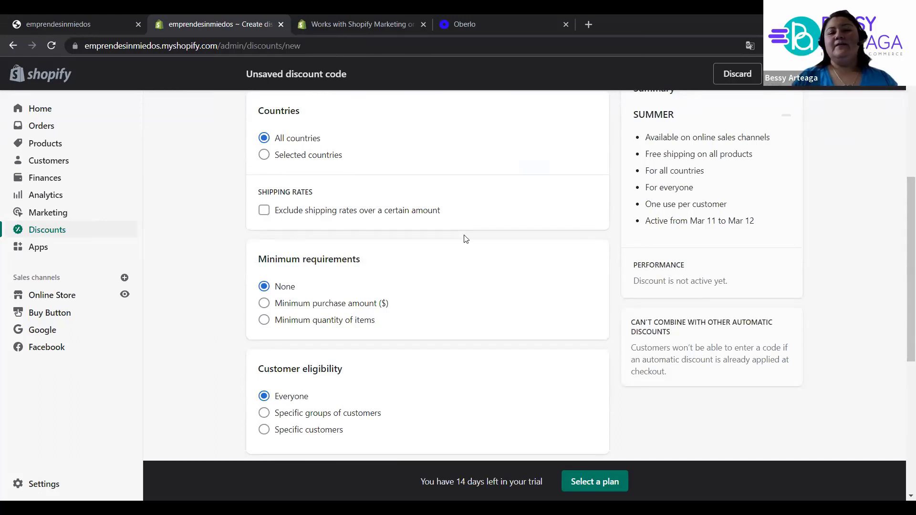
{"action": "left_click_drag", "start_coordinate": [900, 205], "coordinate": [900, 391]}
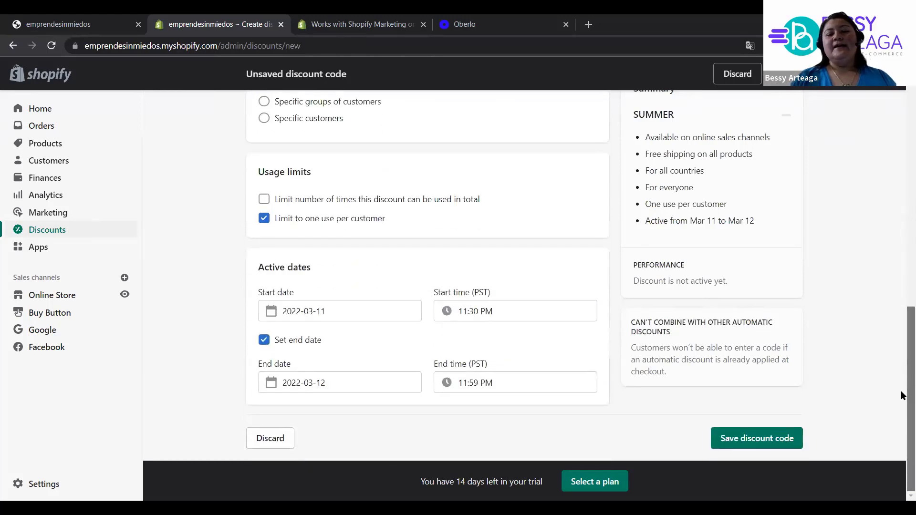
{"action": "left_click", "coordinate": [747, 438]}
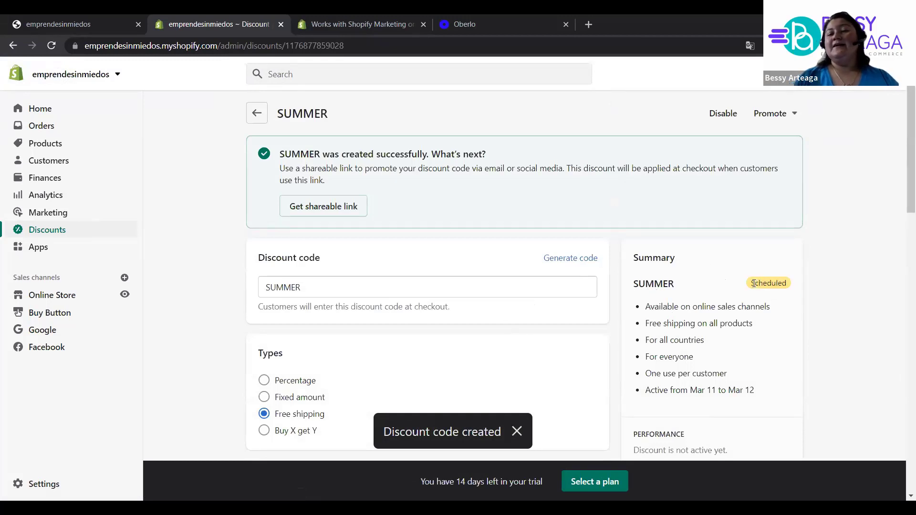
{"action": "left_click_drag", "start_coordinate": [753, 283], "coordinate": [794, 284]}
{"action": "left_click", "coordinate": [794, 285]}
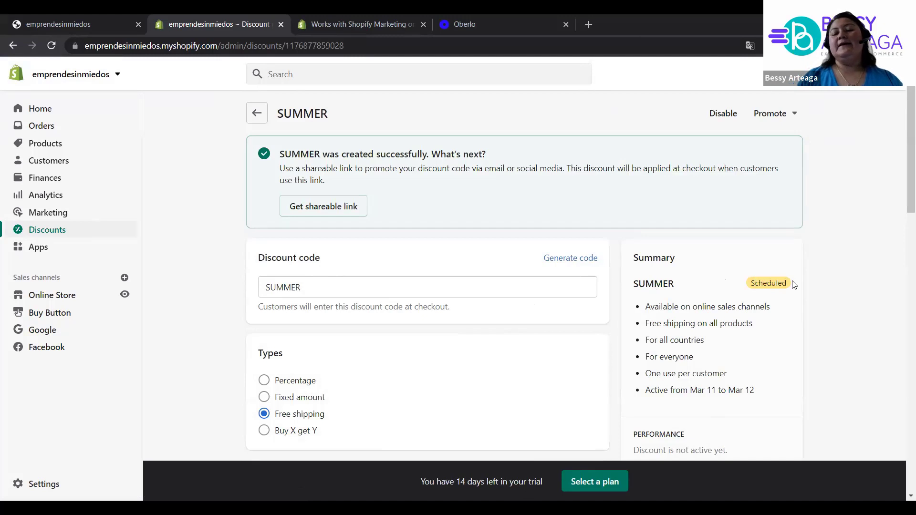
{"action": "left_click_drag", "start_coordinate": [903, 160], "coordinate": [903, 212]}
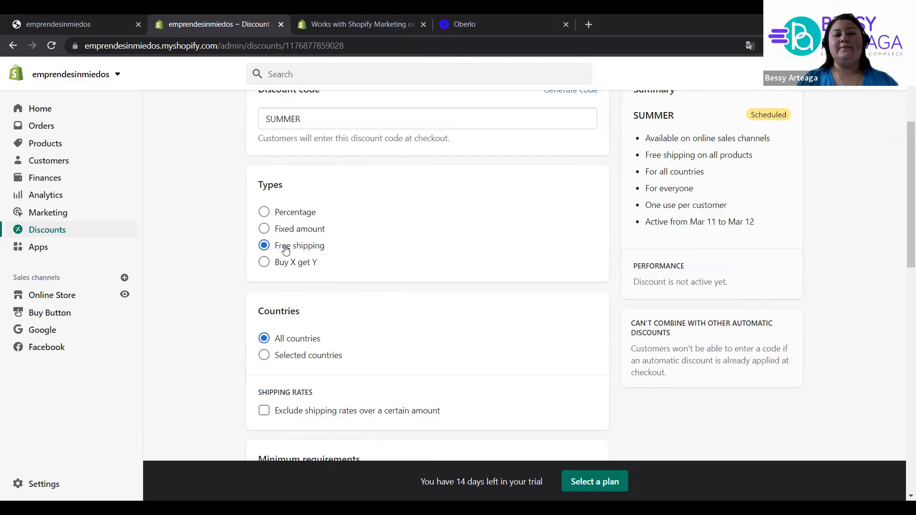
- Open the store's Apps section and look through the installed apps and the Starter pack and Get customers recommendations
{"action": "left_click", "coordinate": [53, 254]}
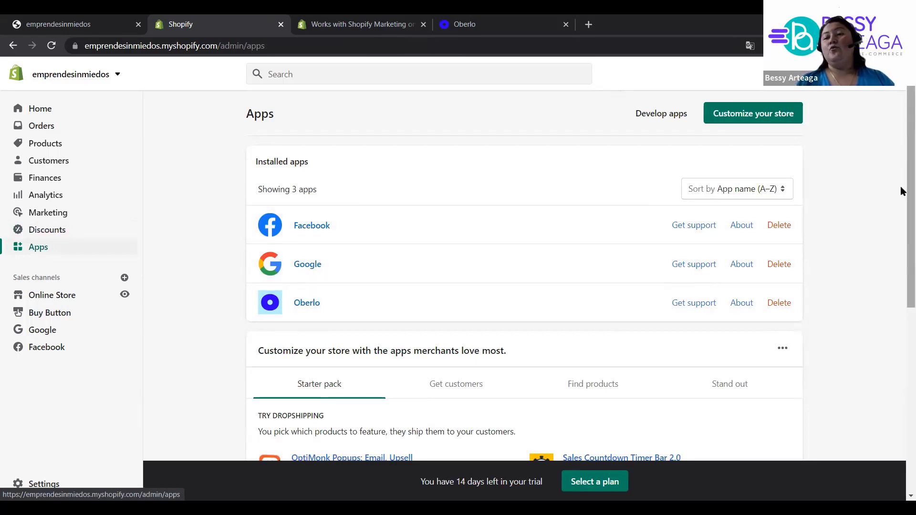
{"action": "scroll", "coordinate": [901, 229], "scroll_direction": "down", "scroll_amount": 5}
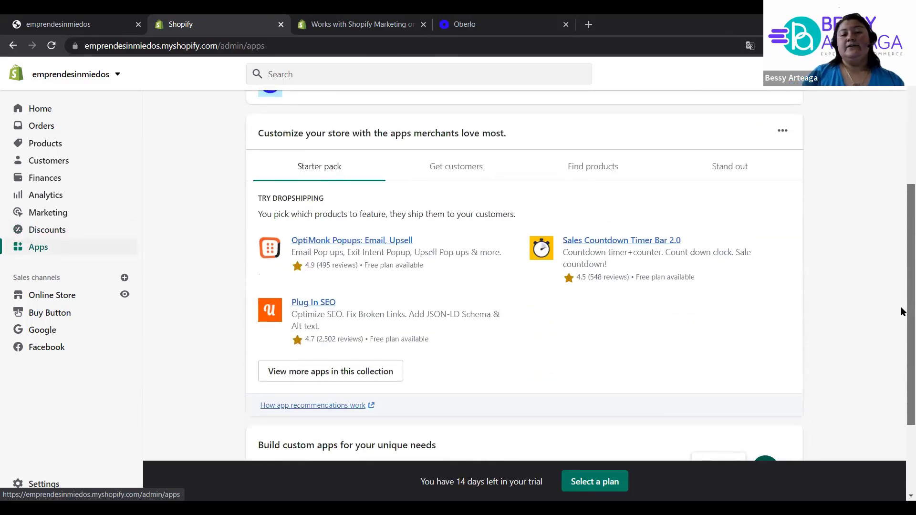
{"action": "scroll", "coordinate": [901, 305], "scroll_direction": "up", "scroll_amount": 1}
{"action": "scroll", "coordinate": [900, 293], "scroll_direction": "up", "scroll_amount": 4}
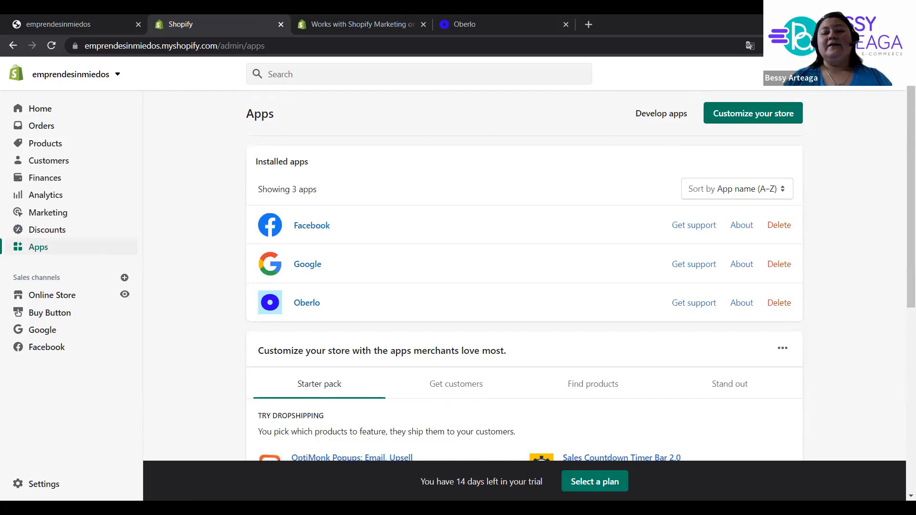
{"action": "scroll", "coordinate": [902, 281], "scroll_direction": "down", "scroll_amount": 5}
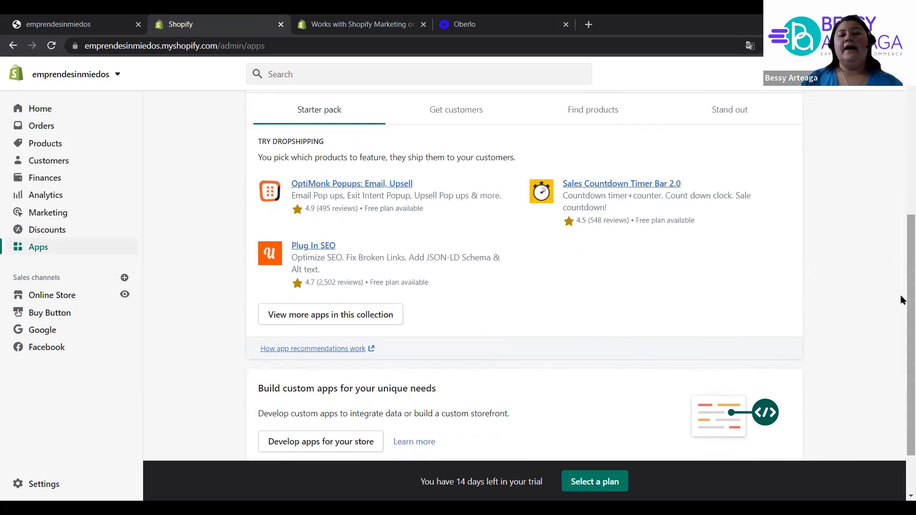
{"action": "left_click", "coordinate": [466, 113]}
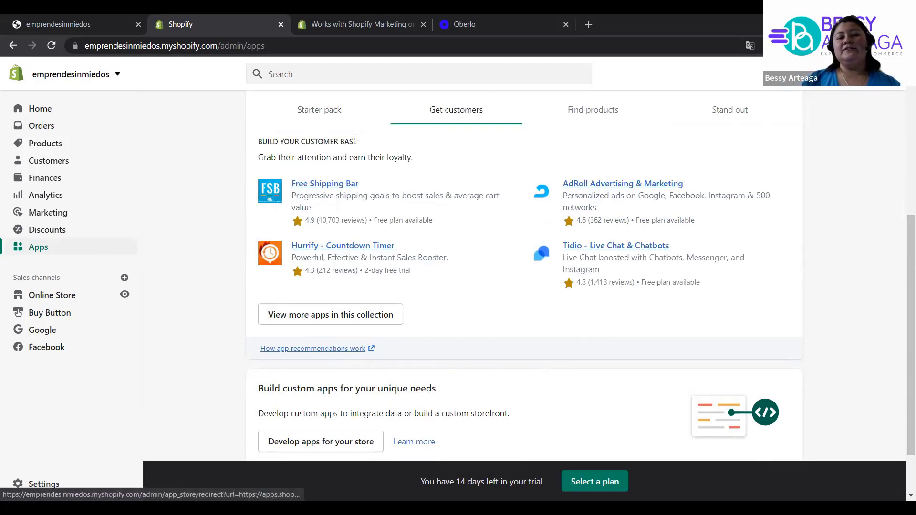
{"action": "left_click", "coordinate": [341, 119]}
- View the full Try dropshipping app collection and filter it by Marketing and by Conversion to examine the apps
{"action": "left_click", "coordinate": [300, 320]}
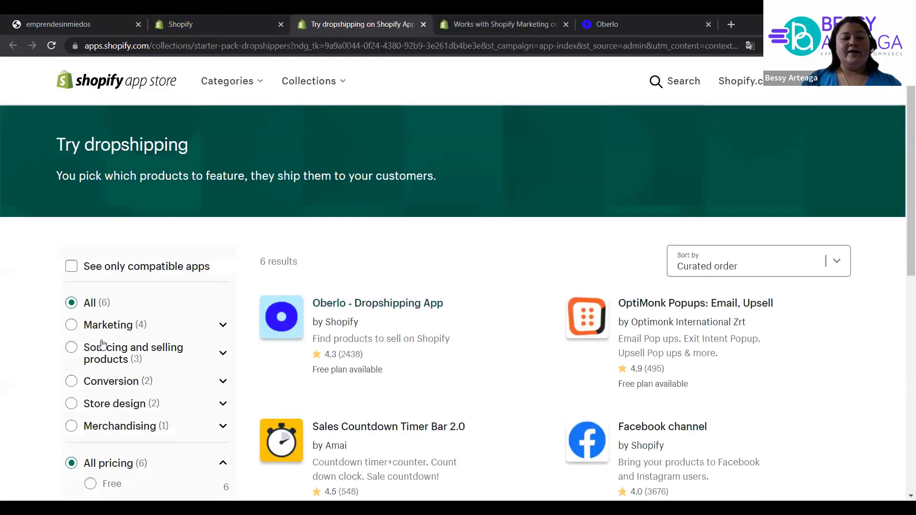
{"action": "left_click", "coordinate": [114, 330]}
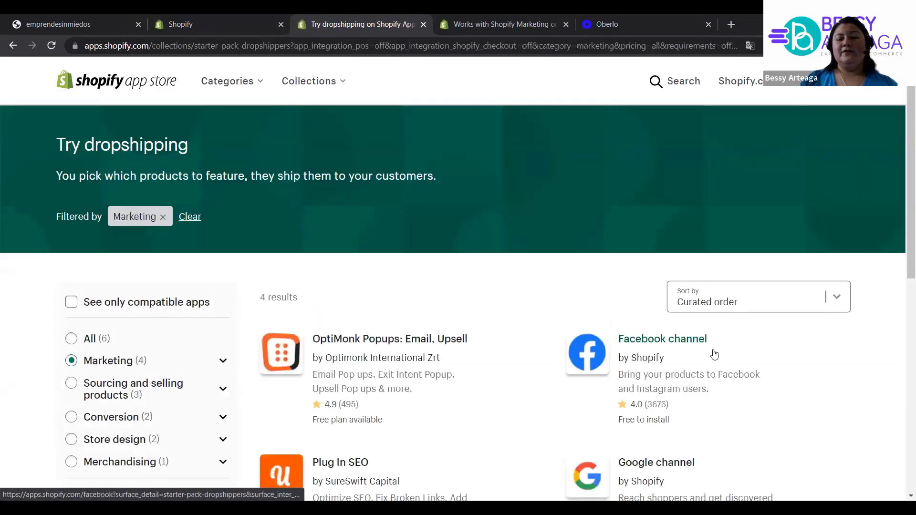
{"action": "left_click_drag", "start_coordinate": [904, 149], "coordinate": [903, 267]}
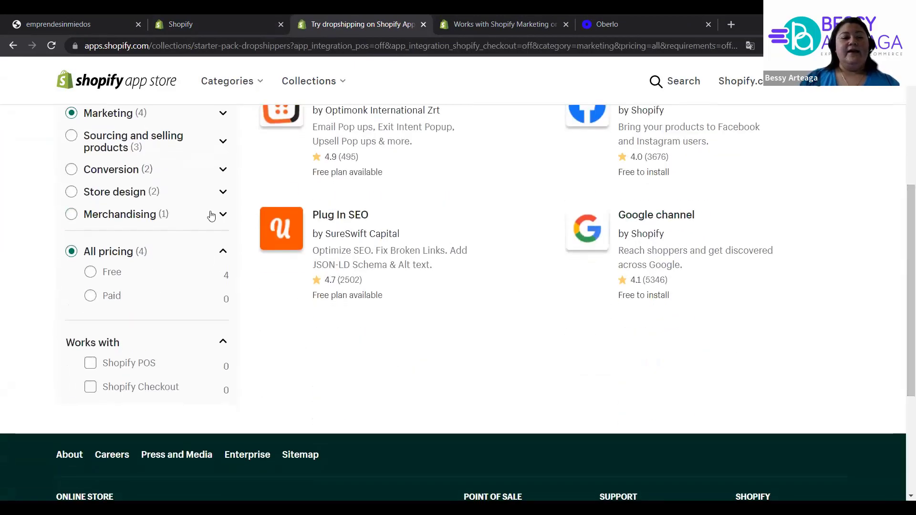
{"action": "left_click", "coordinate": [72, 170]}
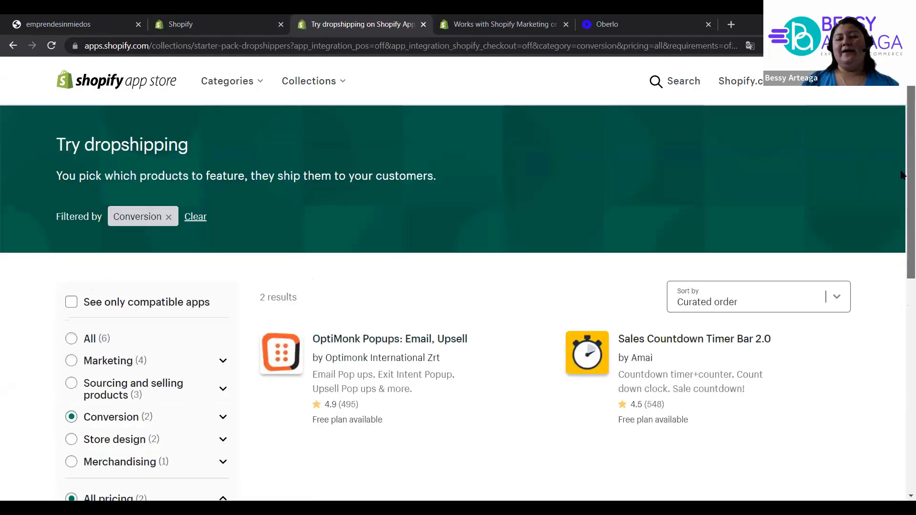
{"action": "scroll", "coordinate": [901, 175], "scroll_direction": "down", "scroll_amount": 3}
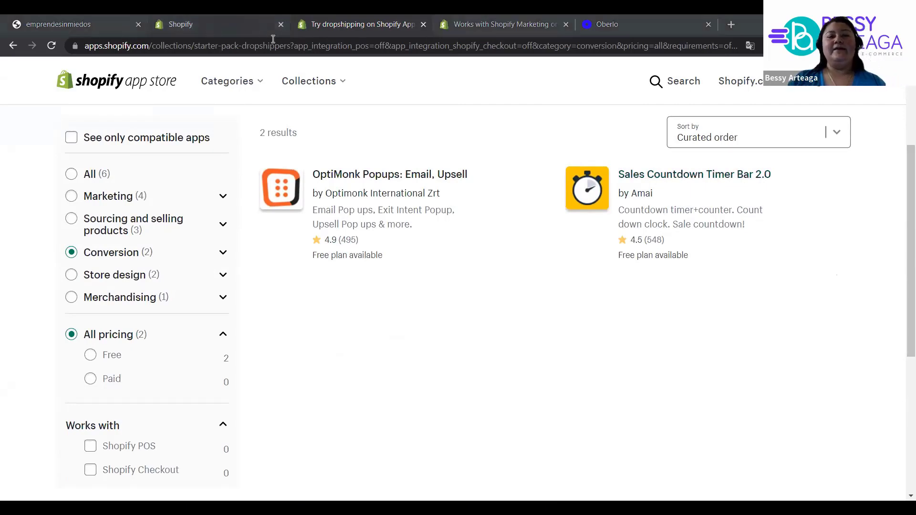
- Return to the store admin, view the page for developing custom apps, and go back to Home
{"action": "left_click", "coordinate": [267, 24]}
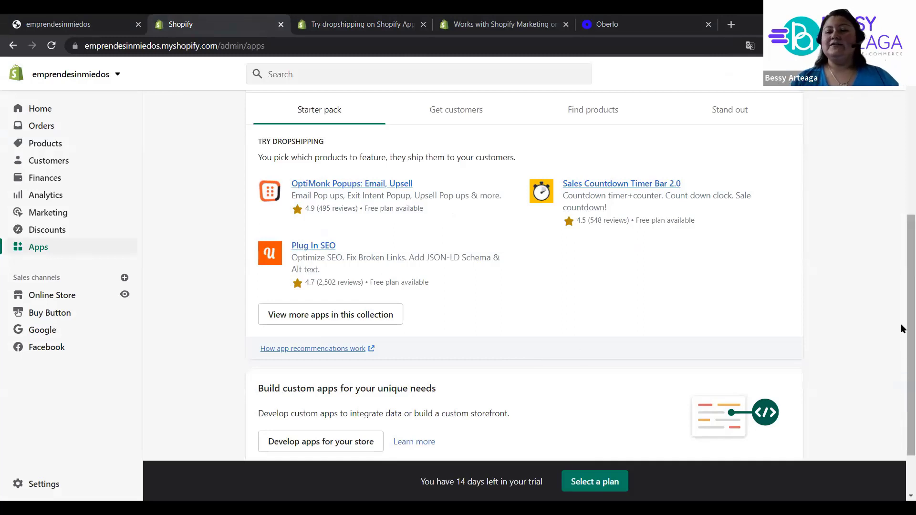
{"action": "scroll", "coordinate": [901, 362], "scroll_direction": "down", "scroll_amount": 2}
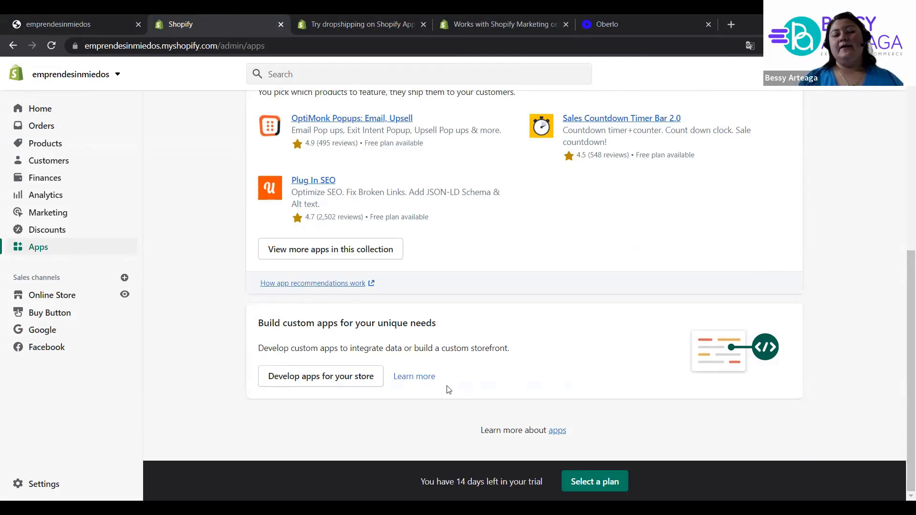
{"action": "left_click", "coordinate": [354, 380]}
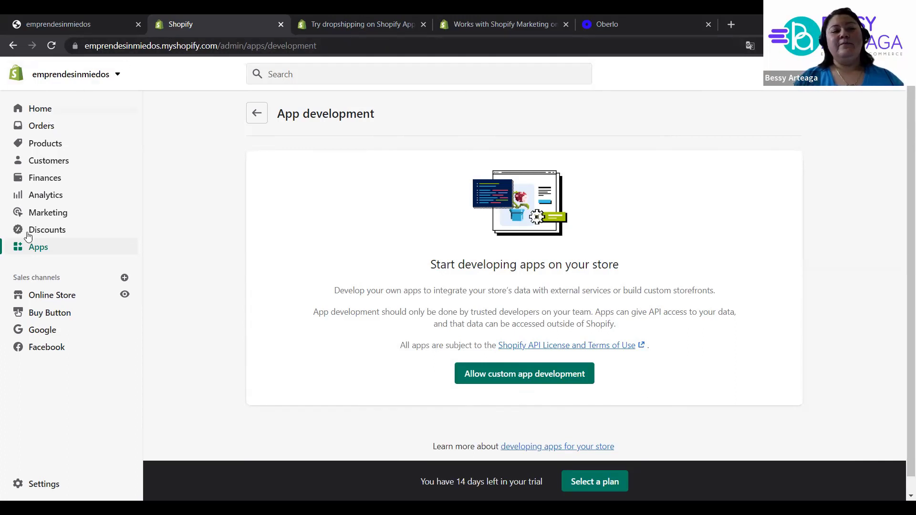
{"action": "left_click", "coordinate": [38, 112]}
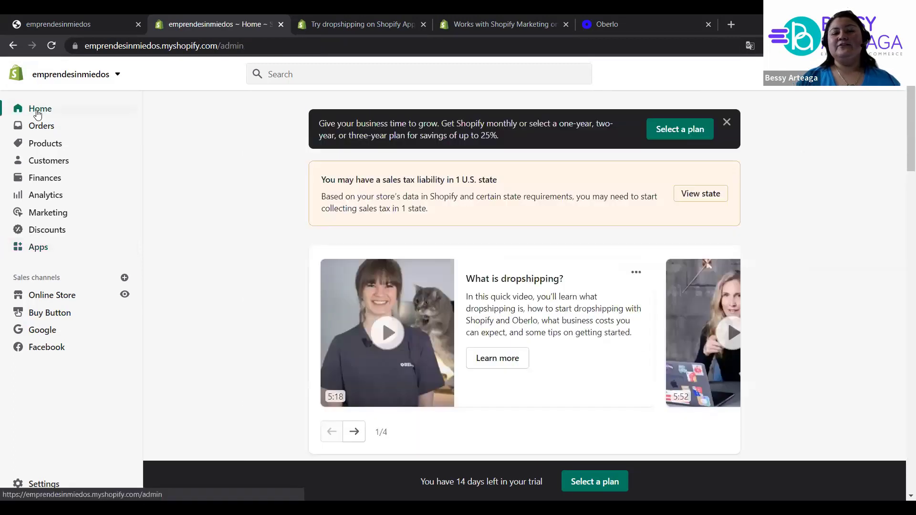